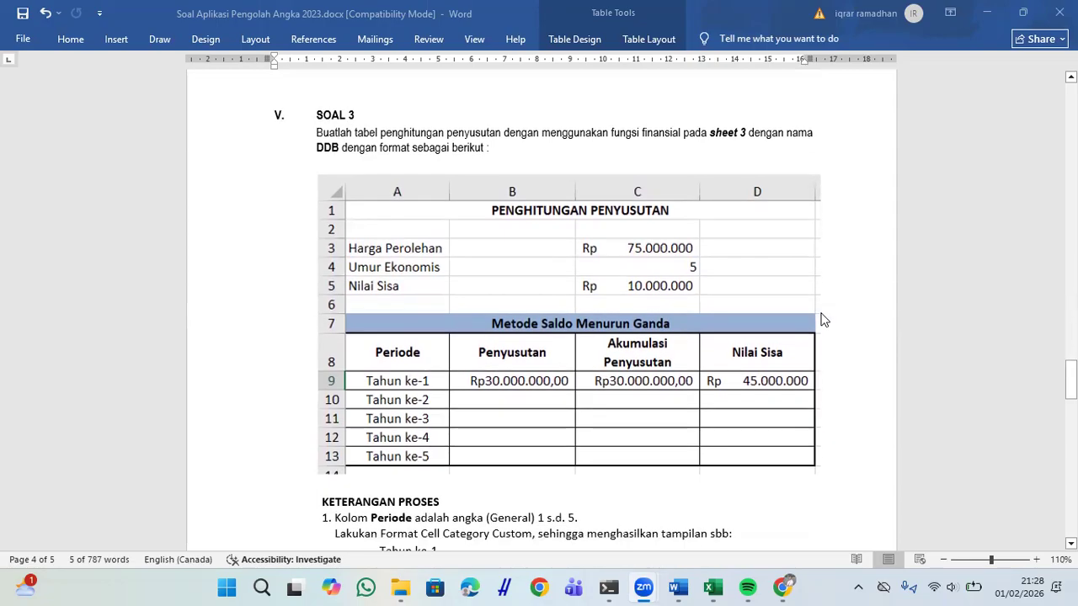
Step: Review the Word exercise instructions for the DDB sheet name and the example table
scroll(825, 320, "up", 1)
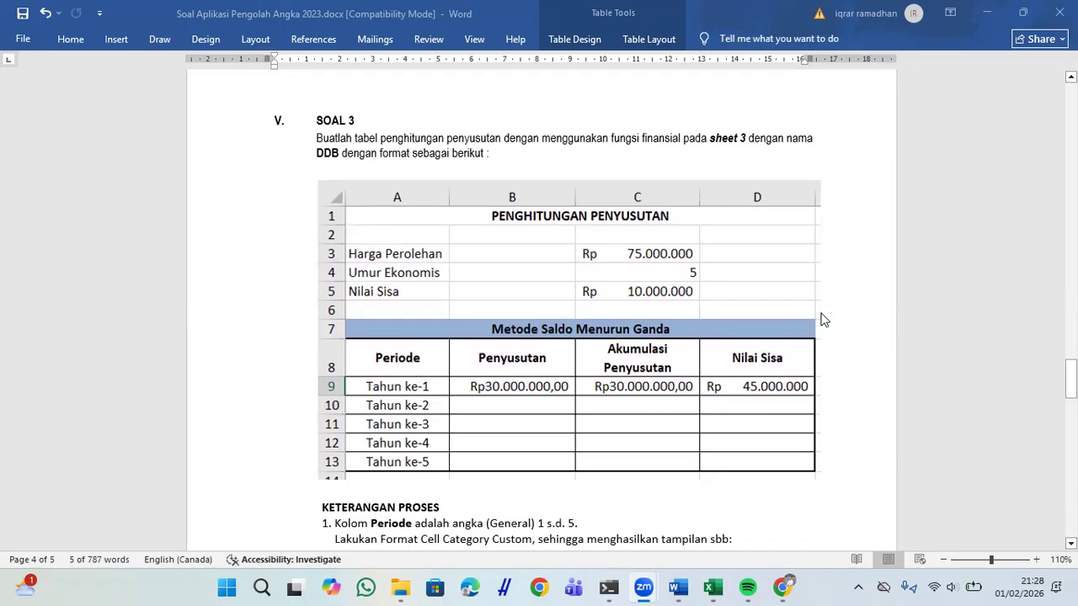
scroll(825, 320, "down", 1)
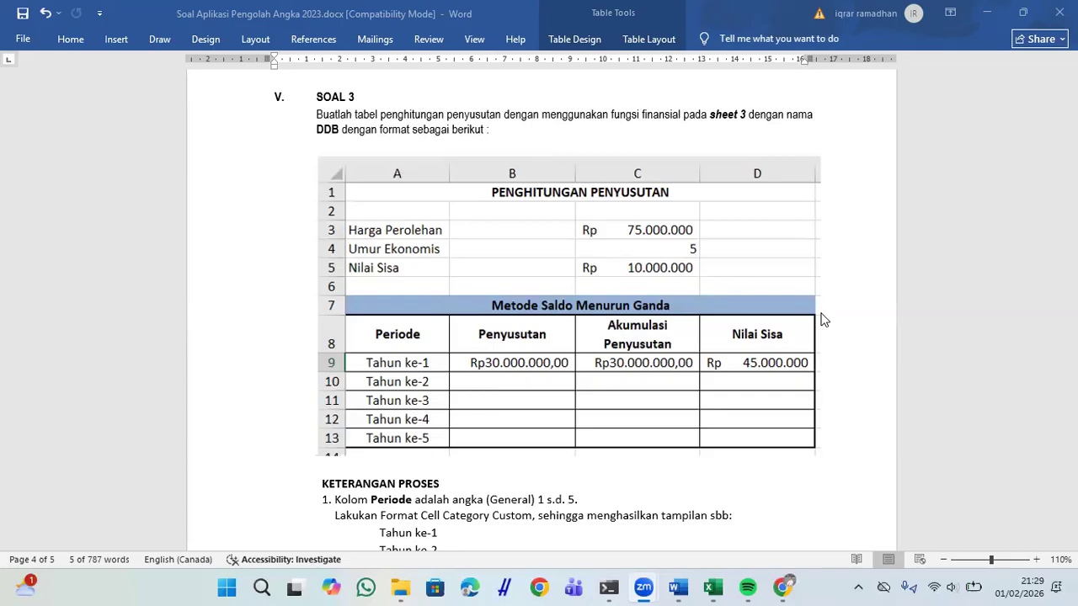
double_click(328, 130)
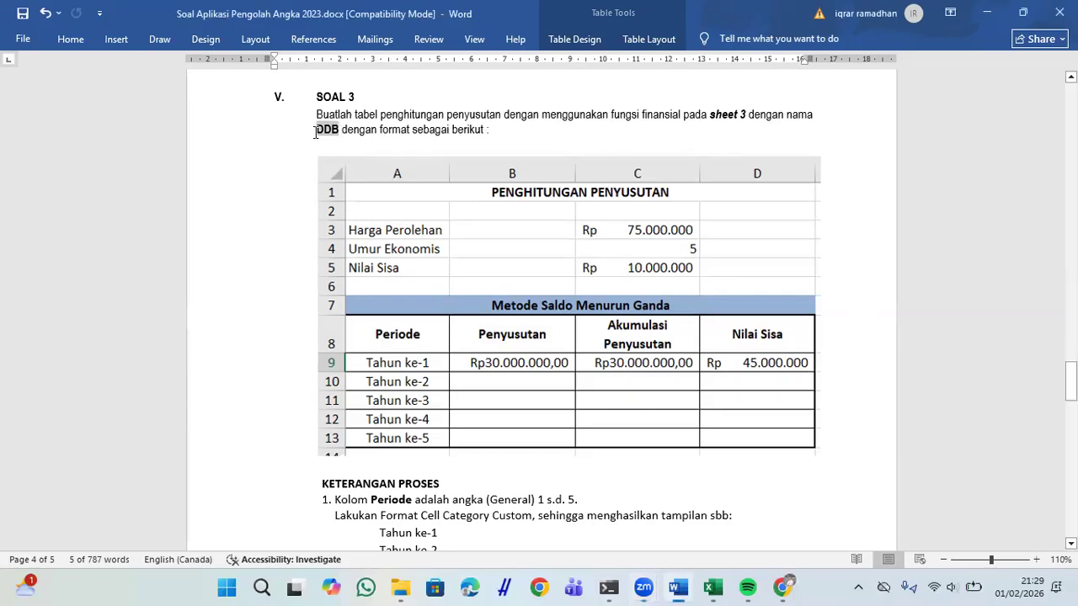
left_click(506, 339)
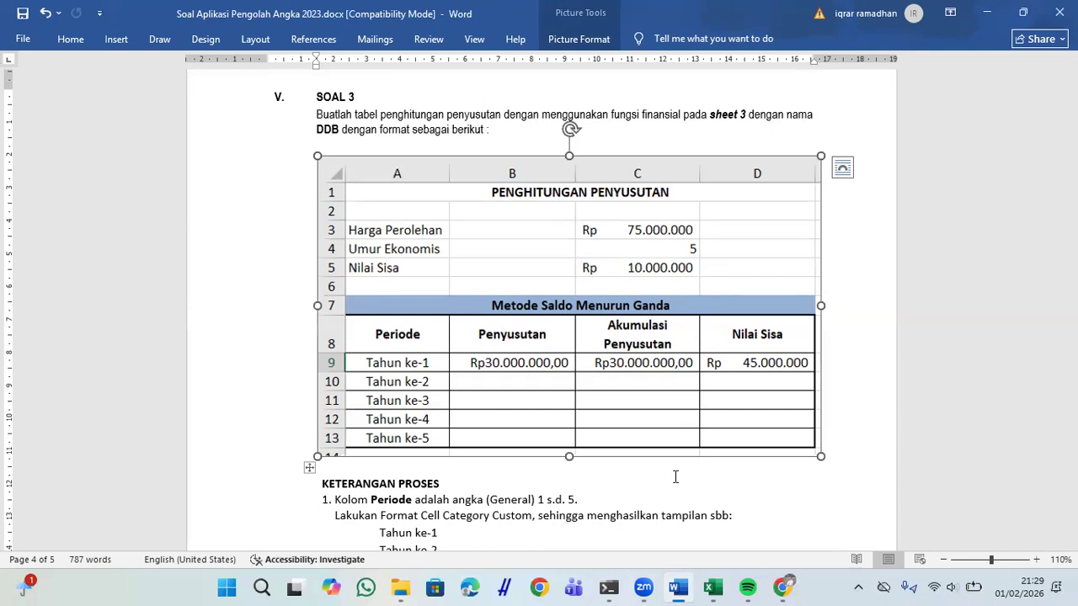
scroll(676, 477, "down", 1)
scroll(675, 478, "down", 1)
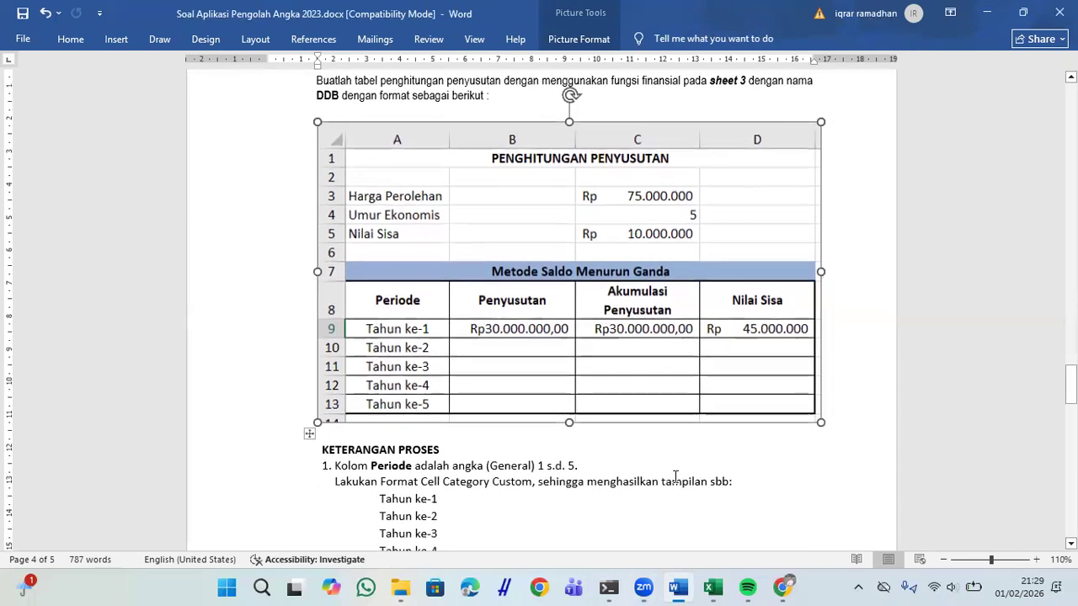
scroll(676, 477, "up", 1)
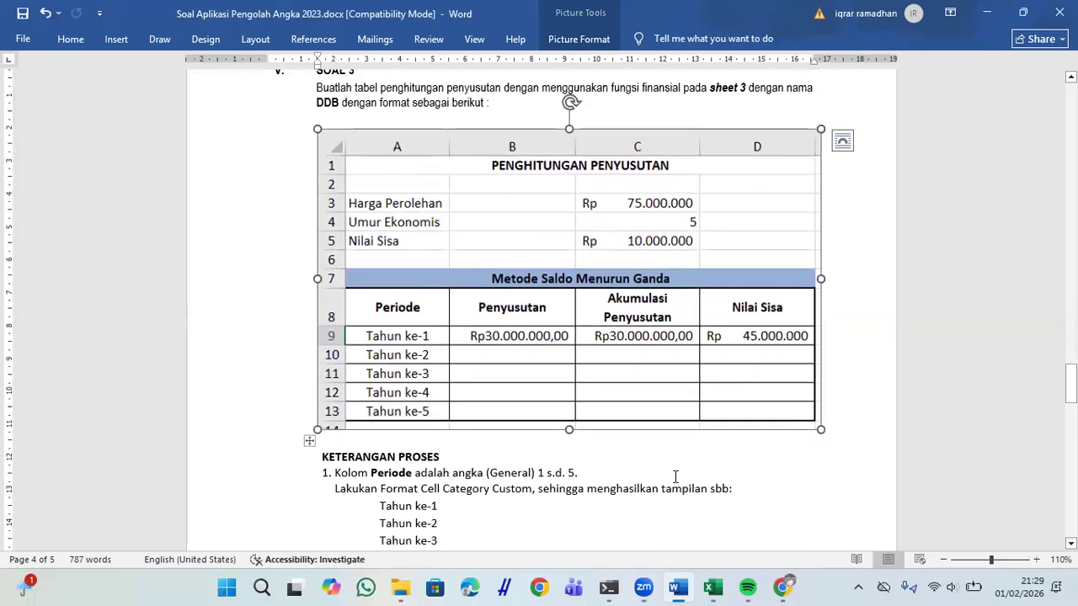
double_click(713, 90)
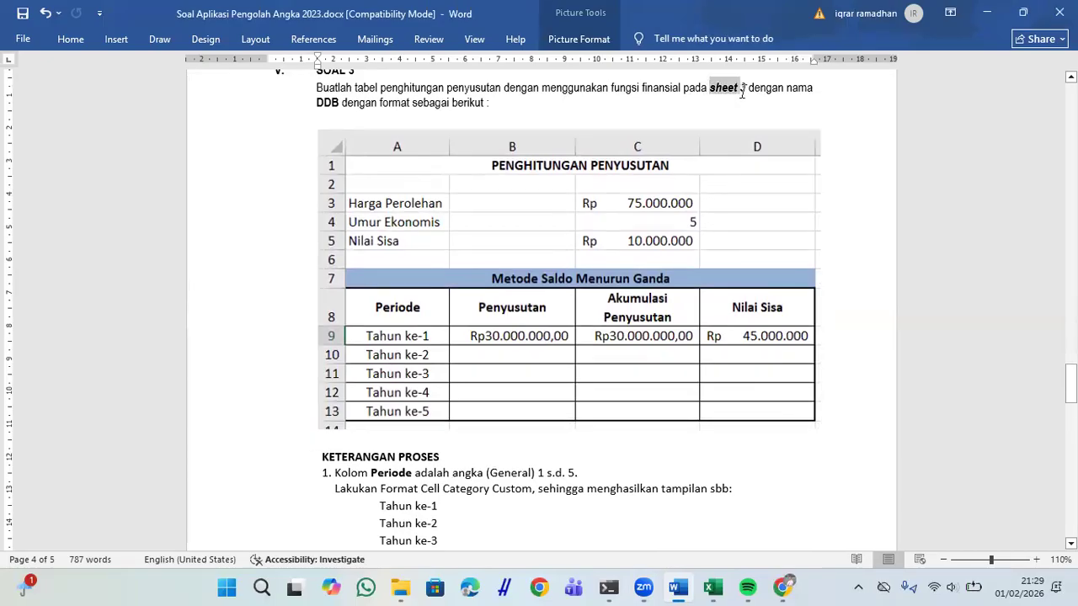
Step: Switch to Excel and add a new sheet named DDB
key("alt+Tab")
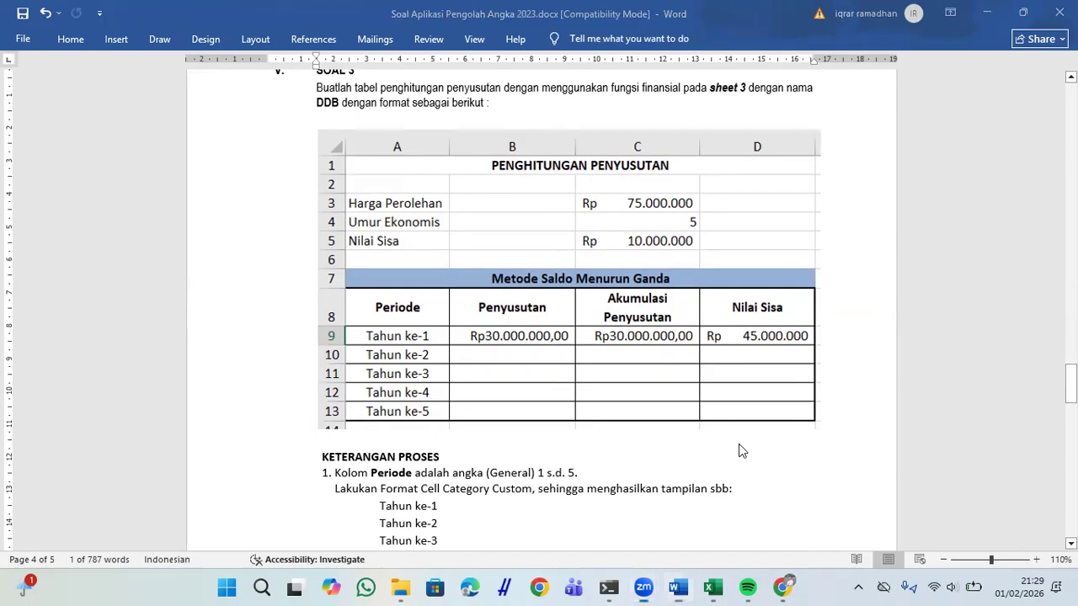
left_click(713, 588)
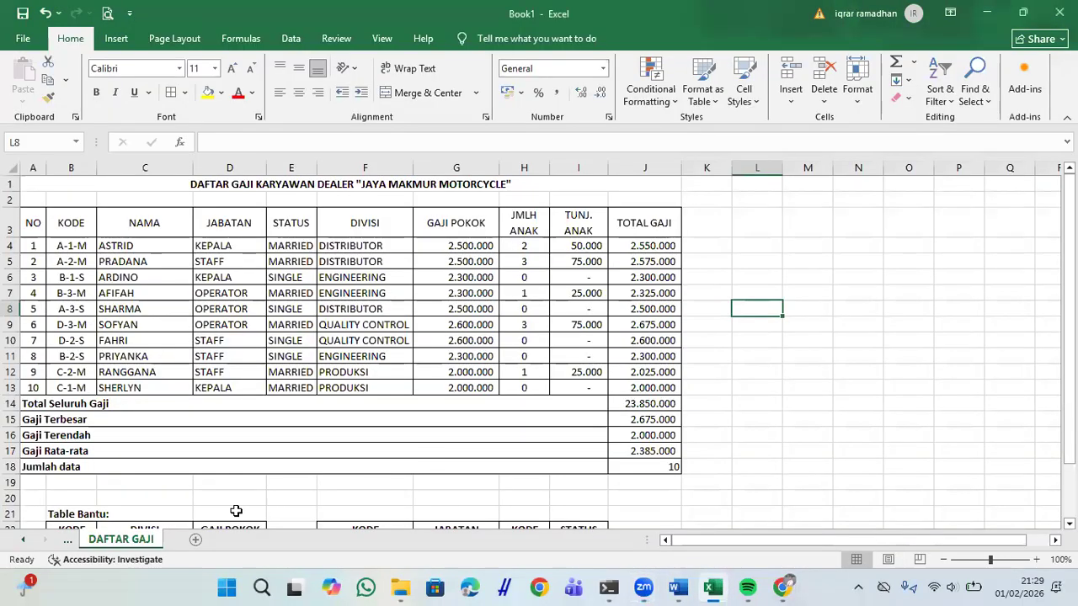
left_click(195, 540)
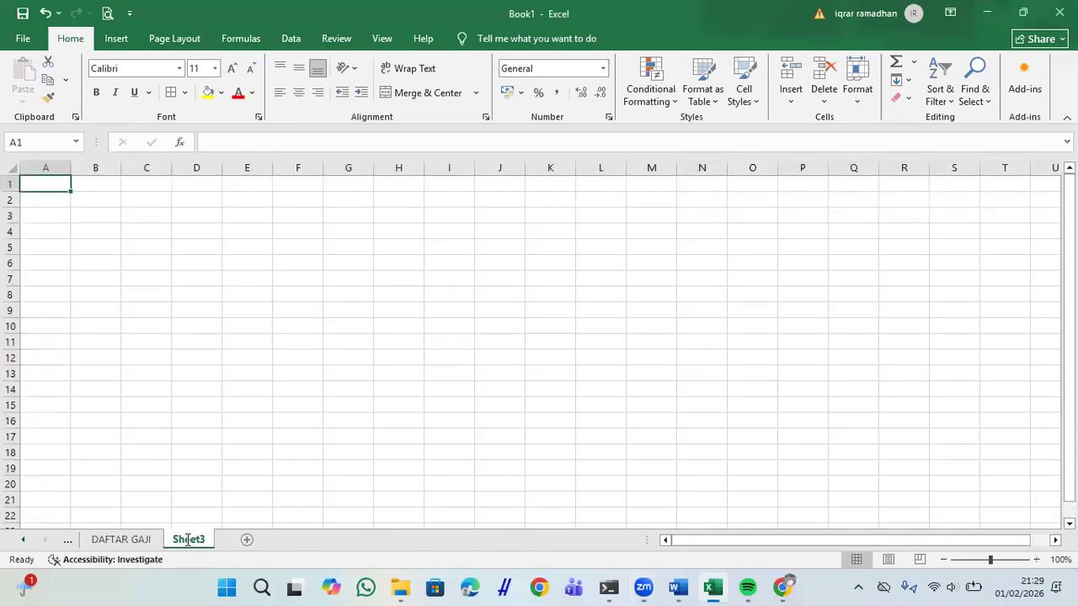
double_click(188, 540)
type("DDB")
key("Return")
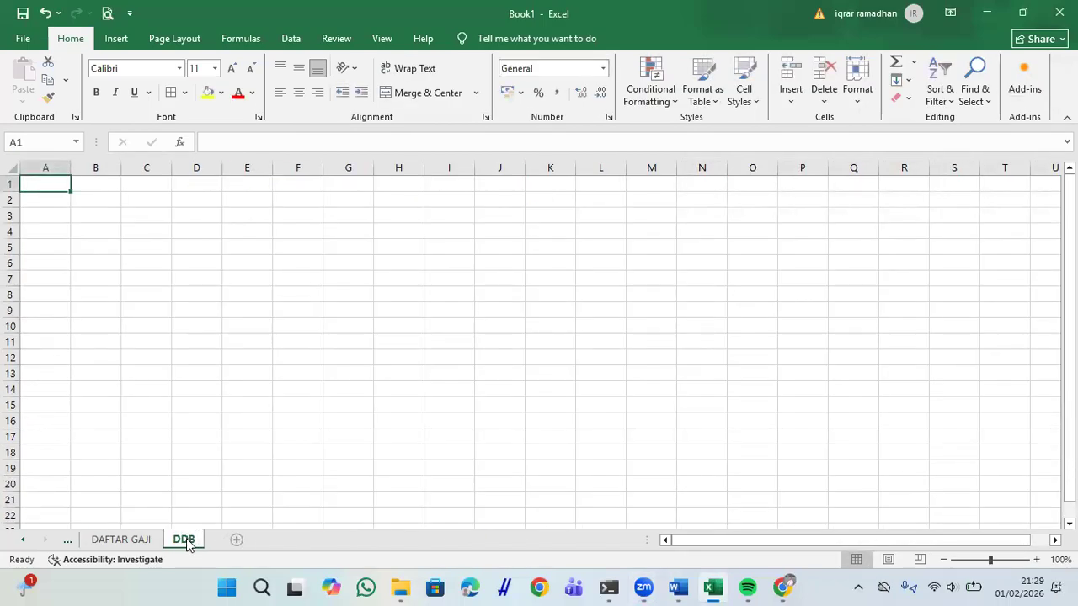
Step: Snap Excel and Word side by side and enter the title PERHITUNGAN PENYUSUTAN in A1
key("super+Right")
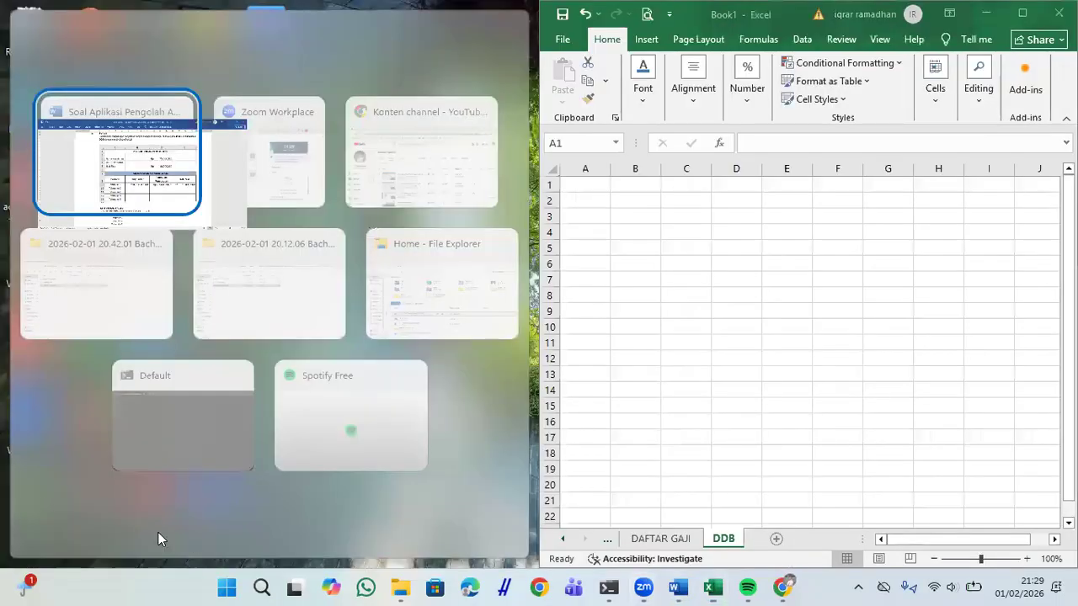
left_click(115, 162)
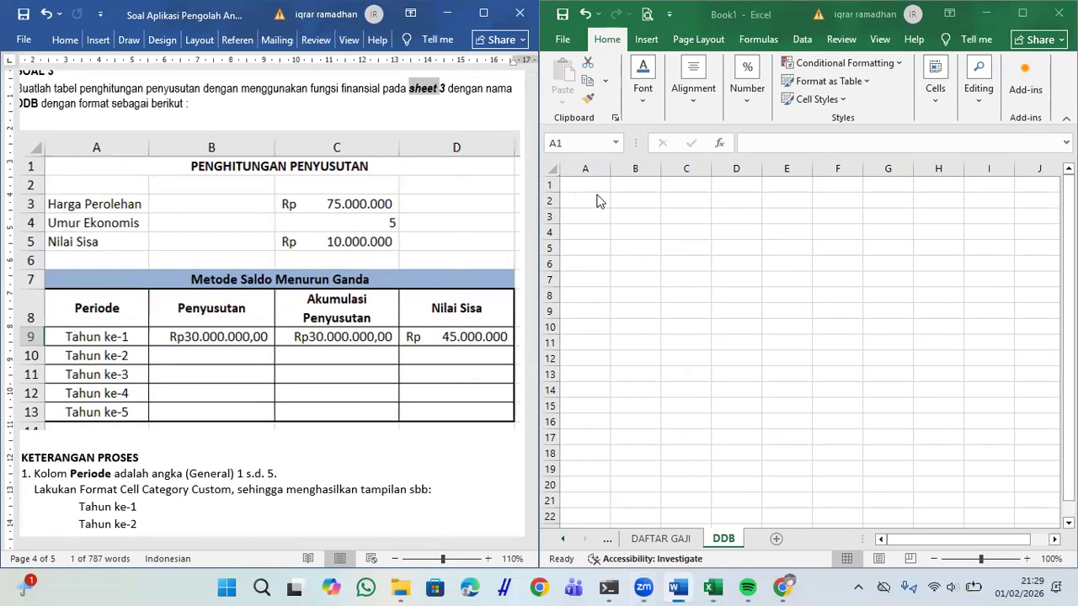
left_click(597, 193)
key("Caps_Lock")
type("PERHITUNGAN PENYUSU")
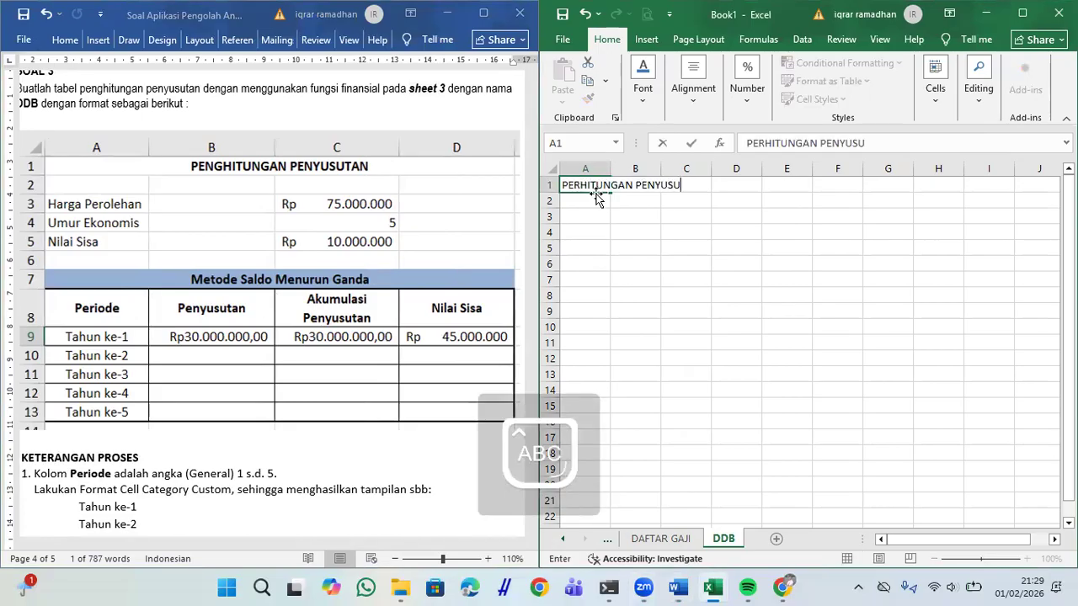
type("TAN")
key("Return")
key("Return")
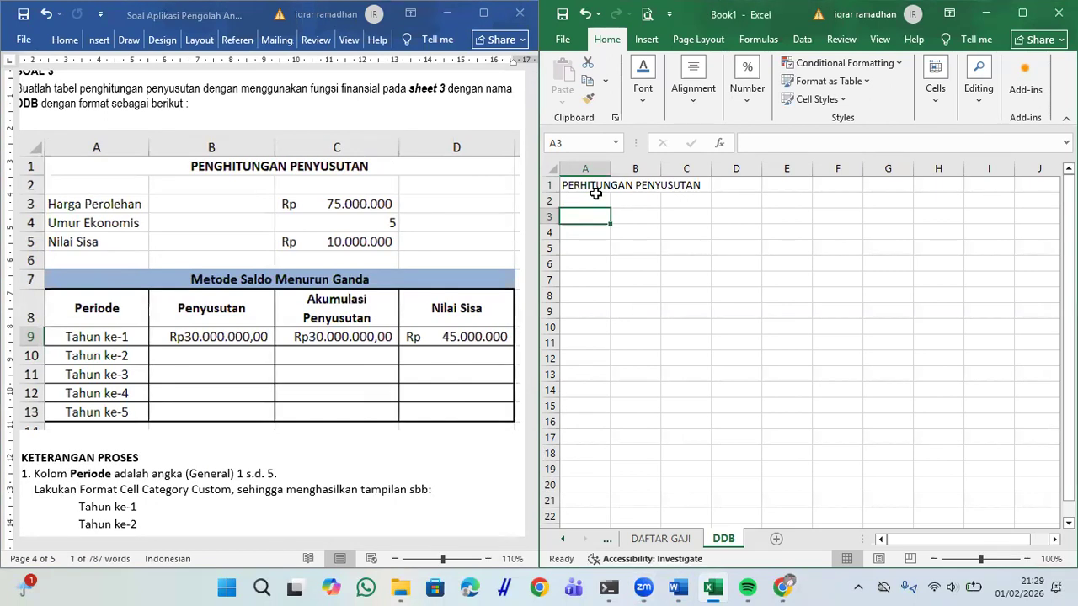
key("Caps_Lock")
Step: Enter Harga Perolehan 75000000, Umur Ekonomis 5 and Nilai Sisa 10000000 in rows 3–5
type("Harga Pe")
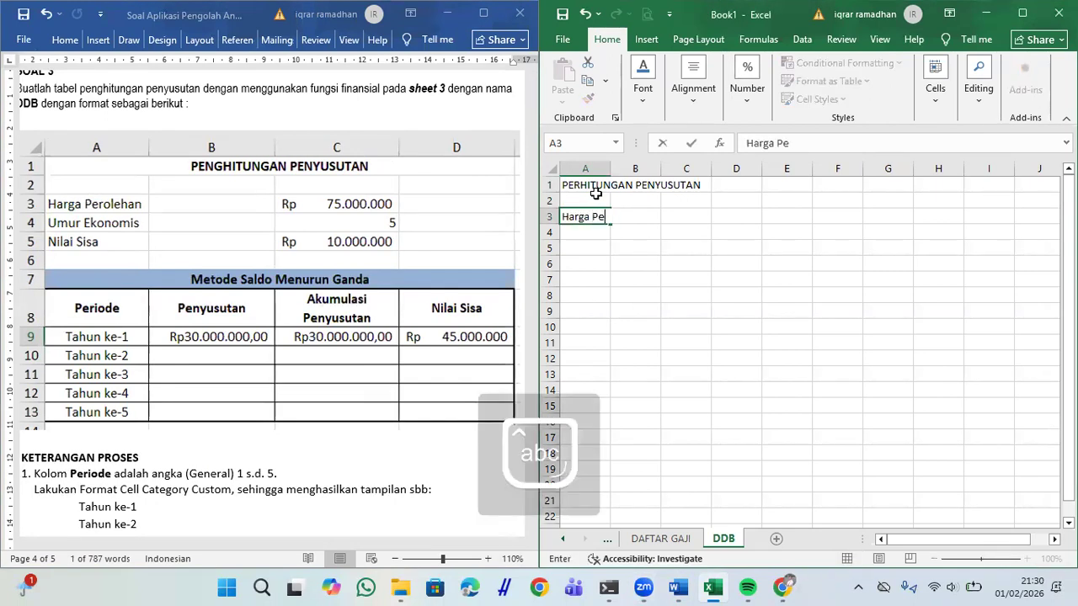
type("rolehan")
key("Tab")
key("Tab")
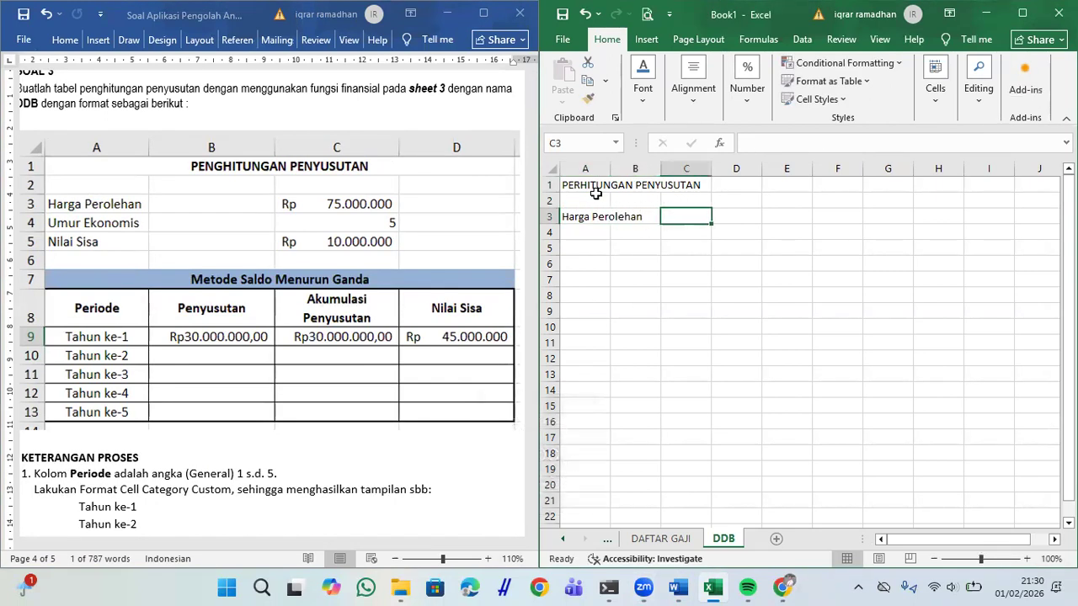
type("7500")
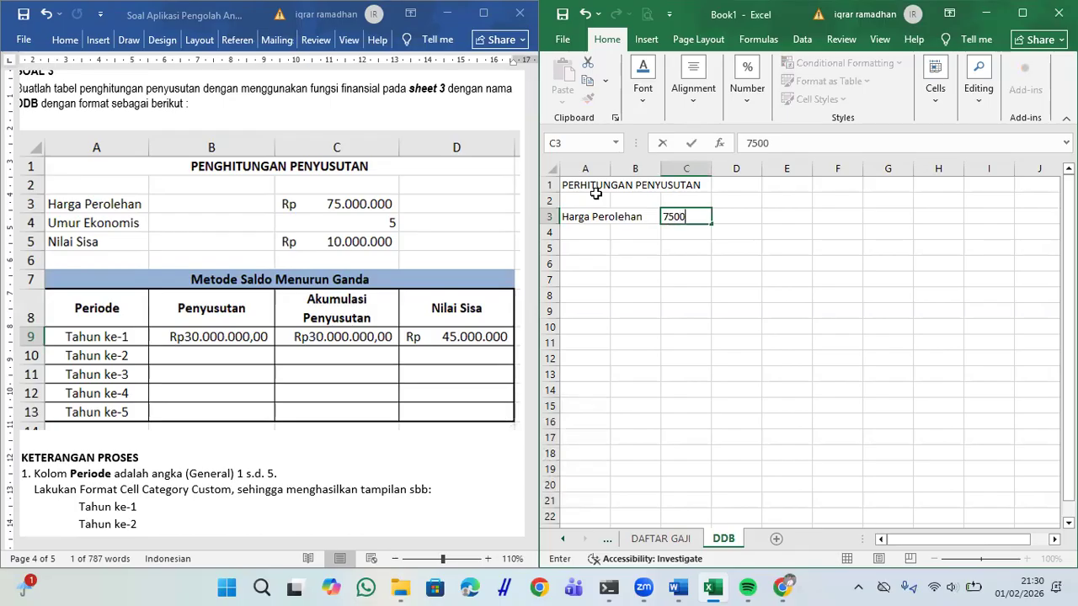
type("0000")
key("Return")
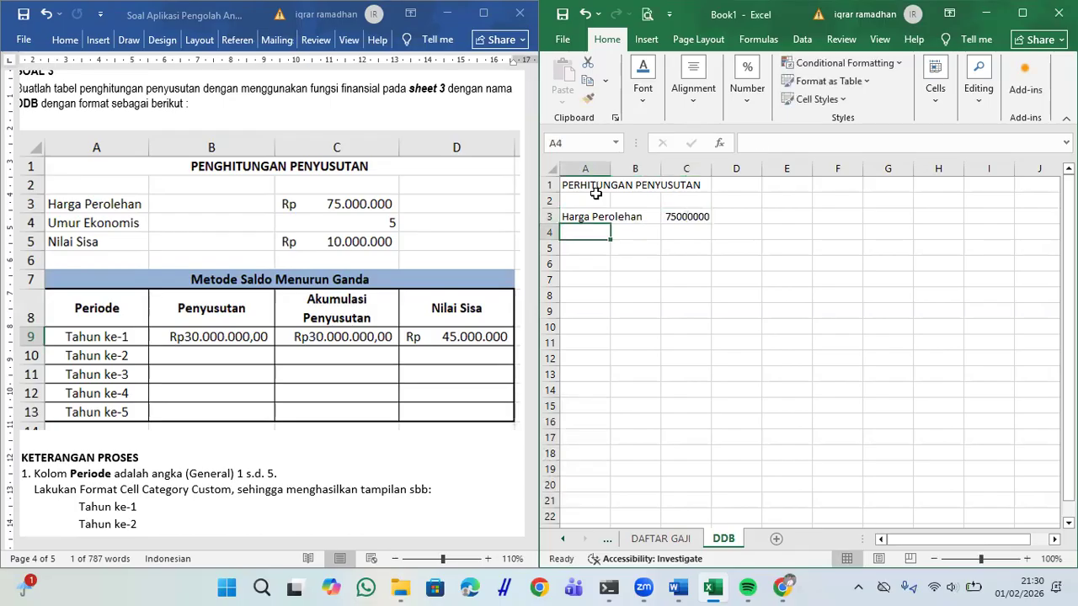
type("Umur Ekonomis")
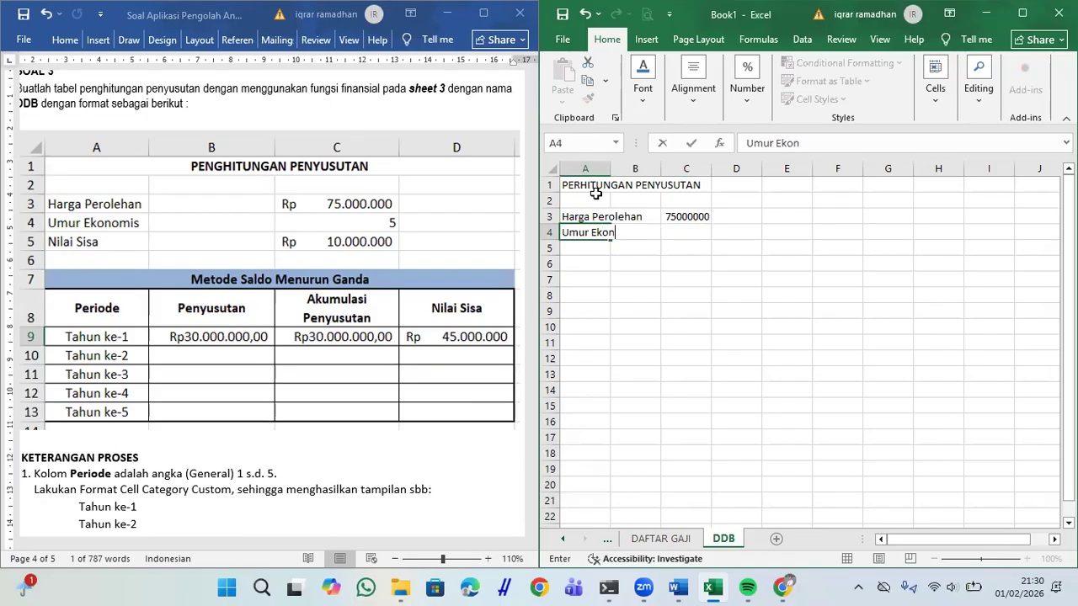
key("Tab")
key("Tab")
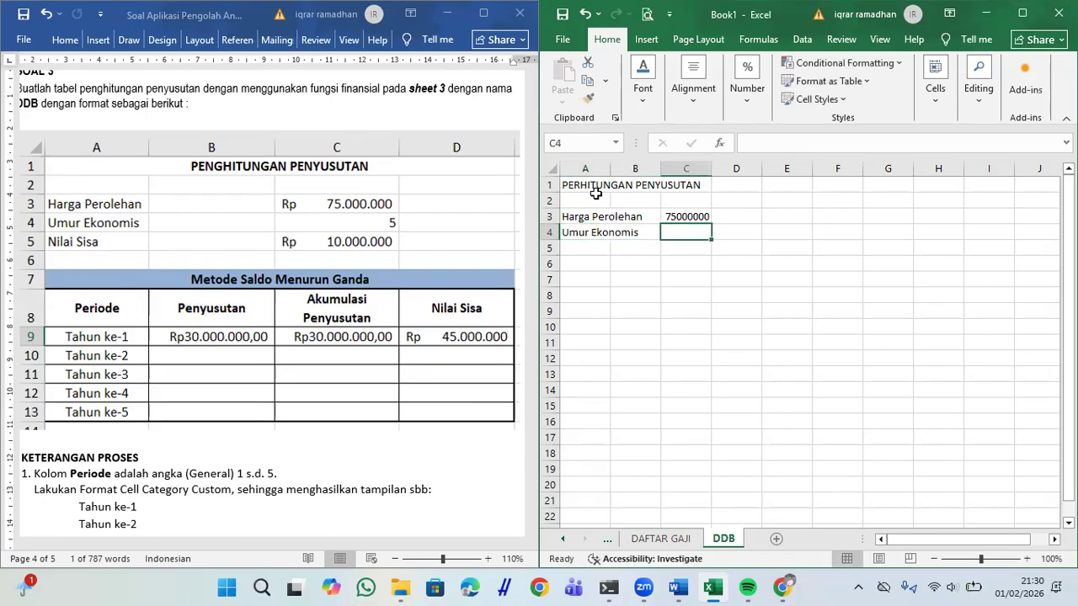
type("5")
key("Return")
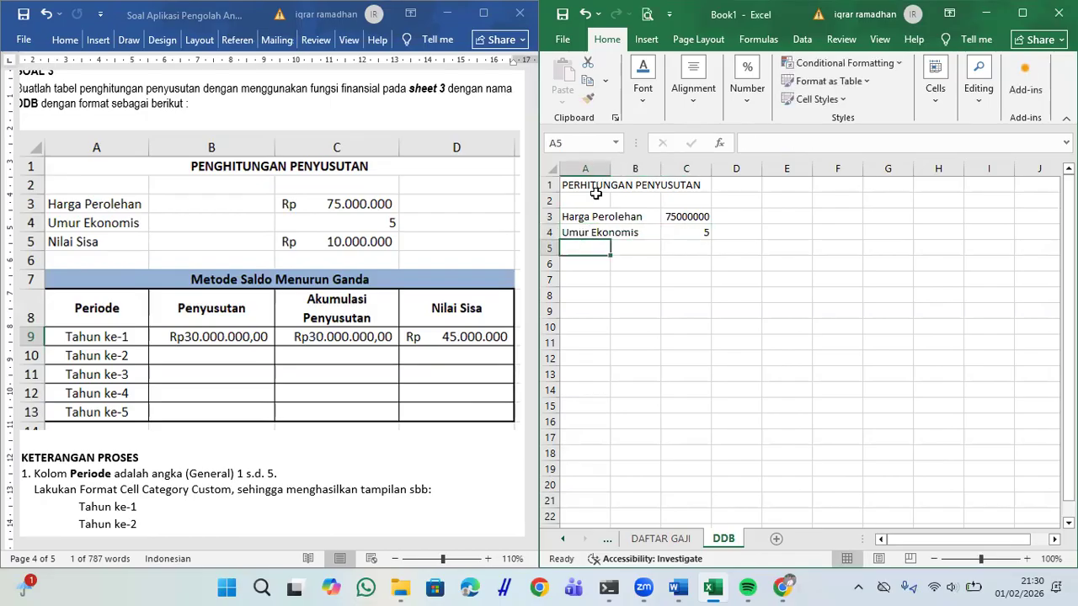
type("Nilai Sisw")
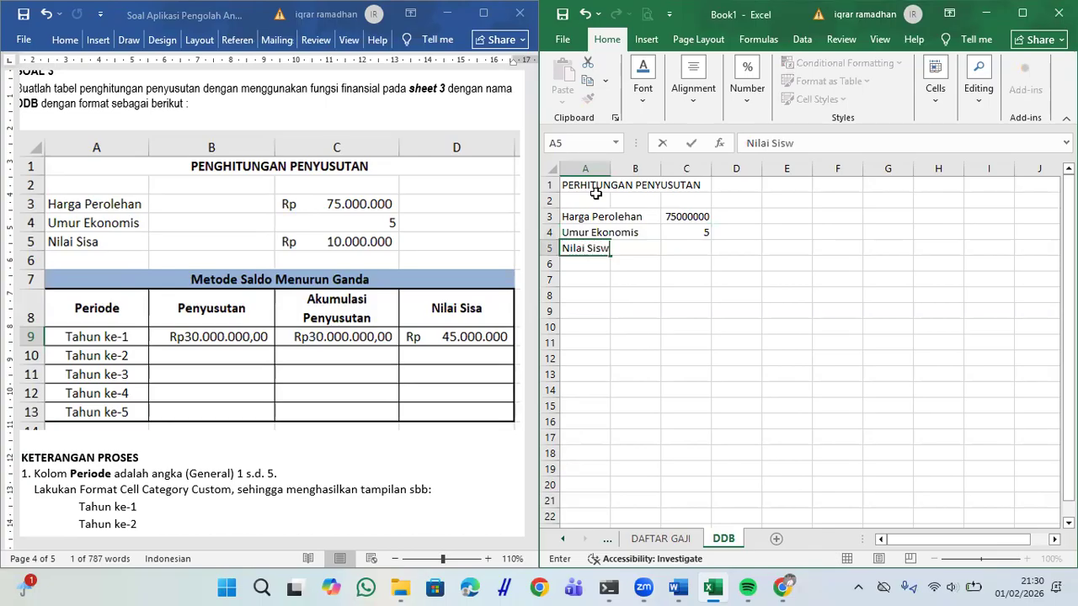
key("BackSpace")
type("a")
key("Tab")
key("Tab")
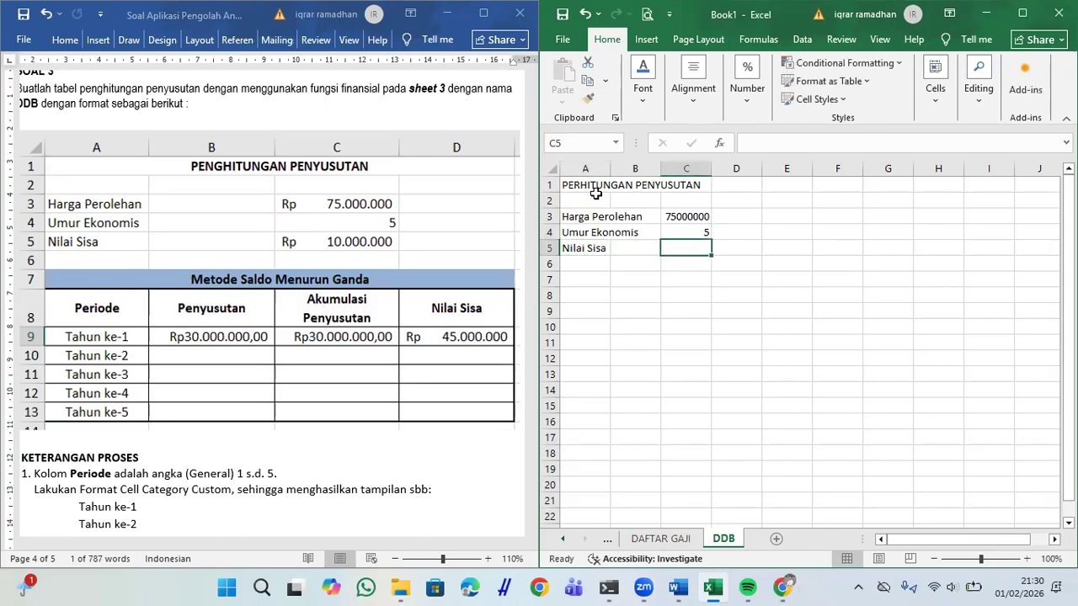
type("10000")
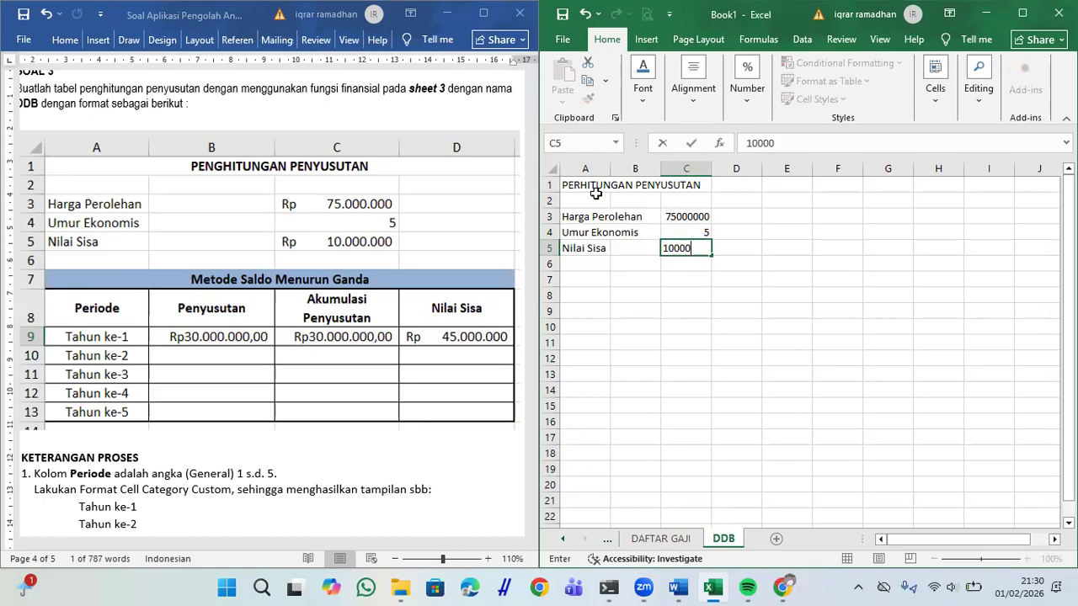
type("0000")
key("Return")
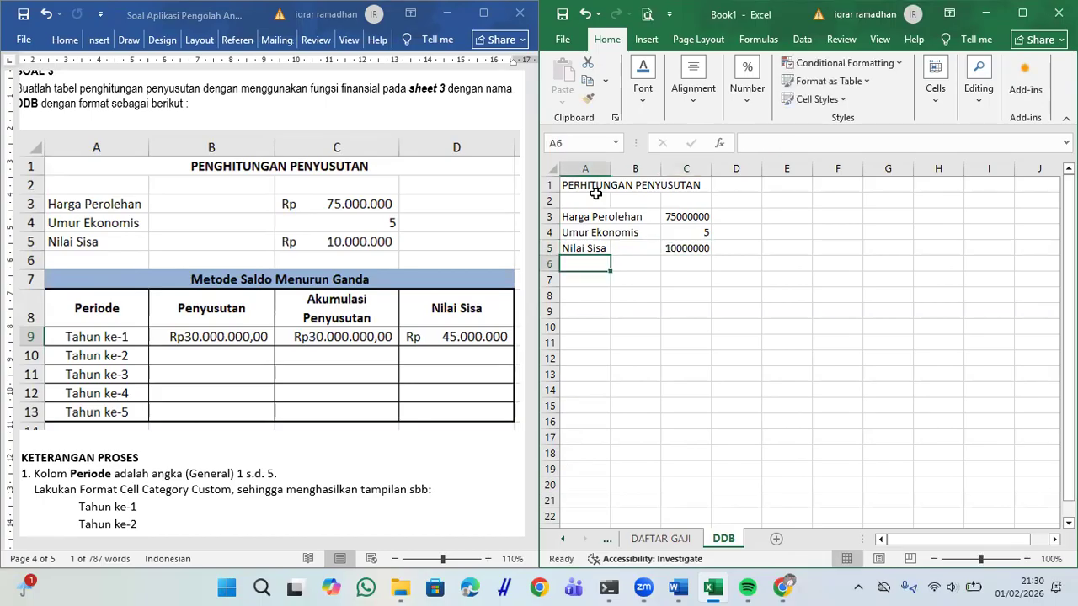
Step: Format C3 and C5 as Rp Accounting with no decimals, and widen column A
left_click(688, 217)
left_click(692, 248, "ctrl")
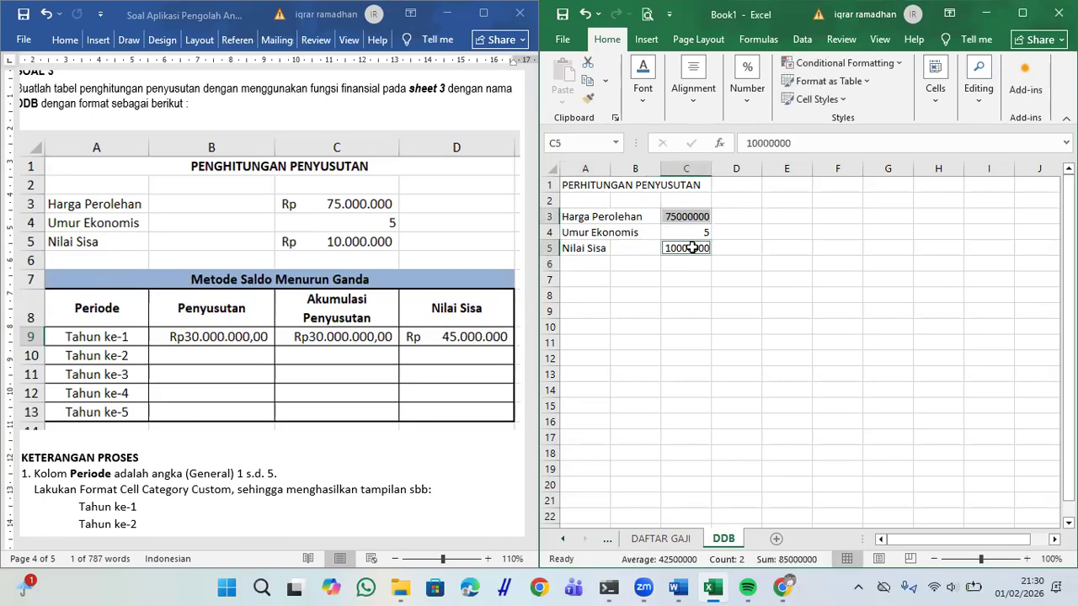
left_click(748, 80)
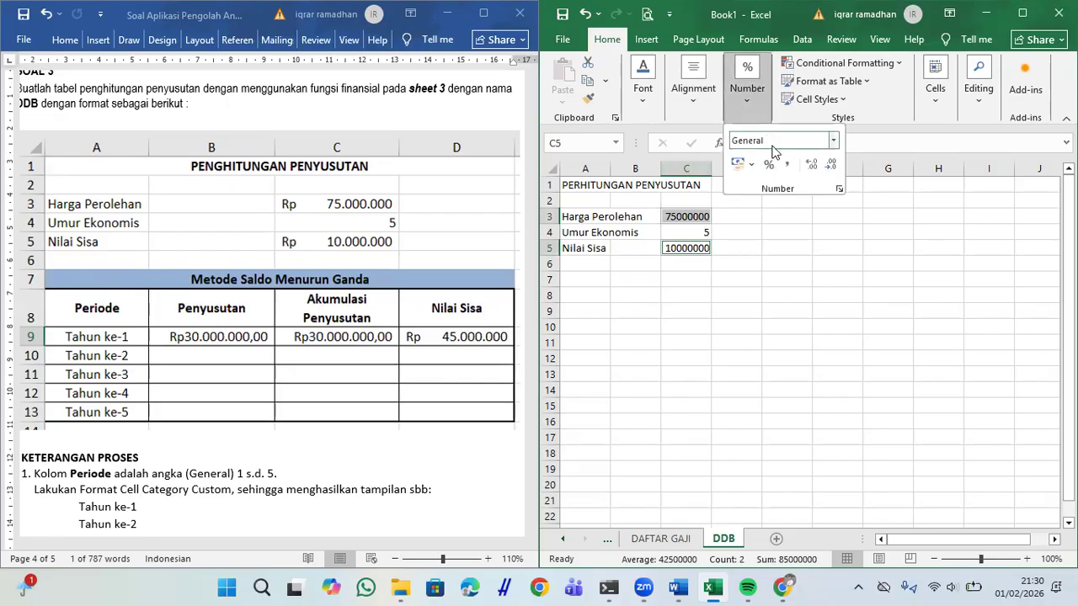
left_click(839, 188)
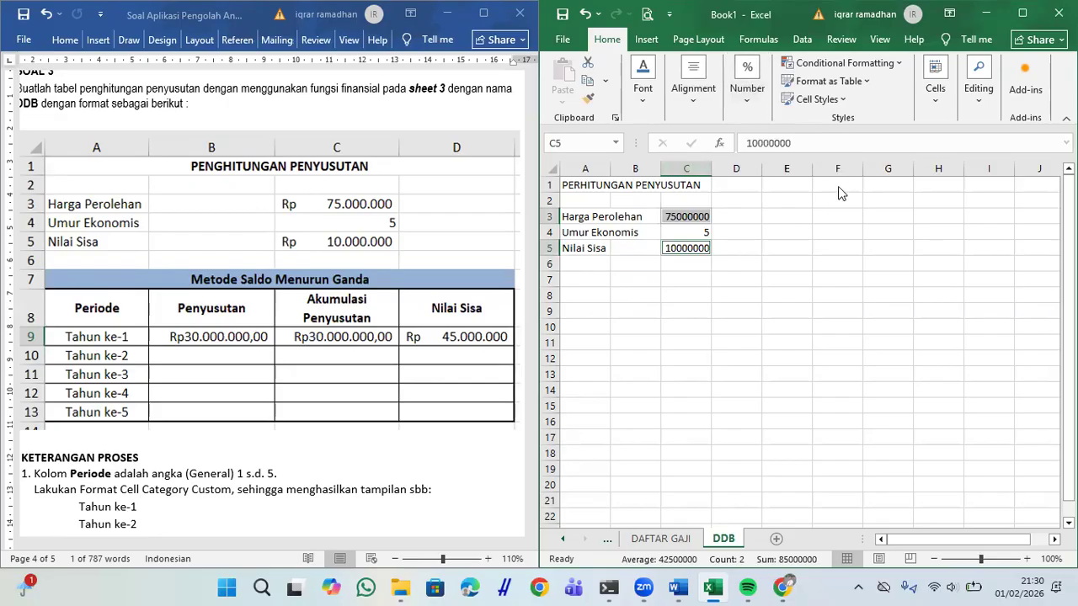
left_click(591, 286)
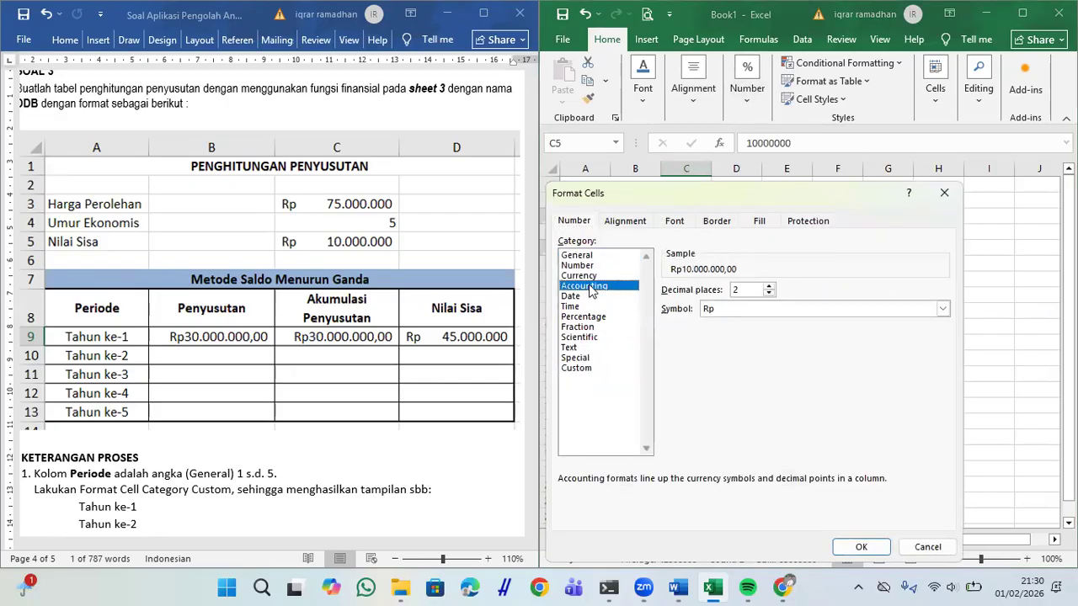
left_click(768, 293)
left_click(769, 293)
left_click(862, 548)
left_click(875, 407)
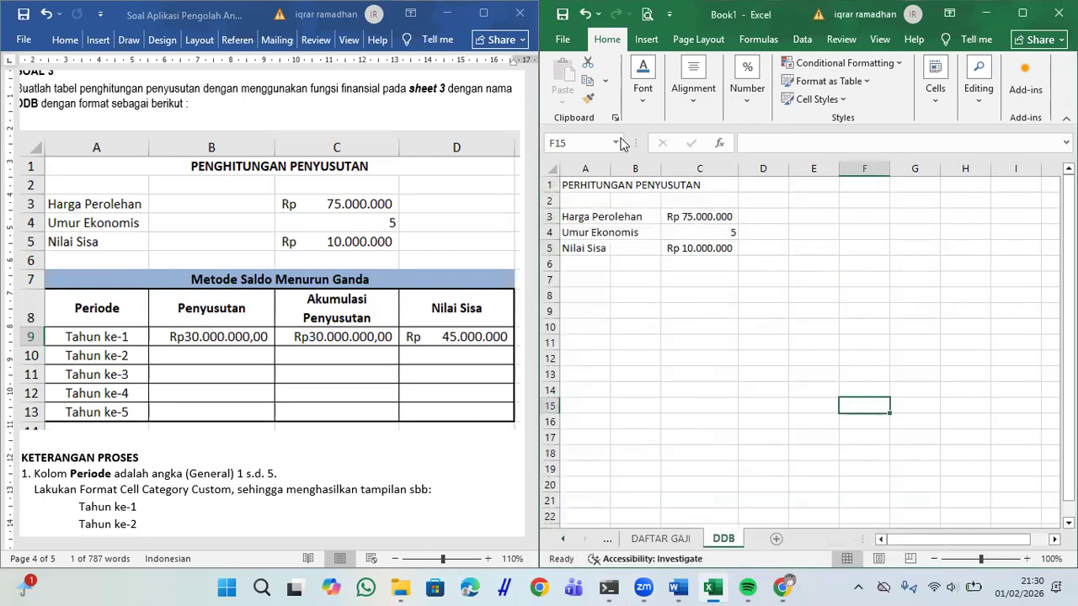
left_click_drag(613, 174, 738, 169)
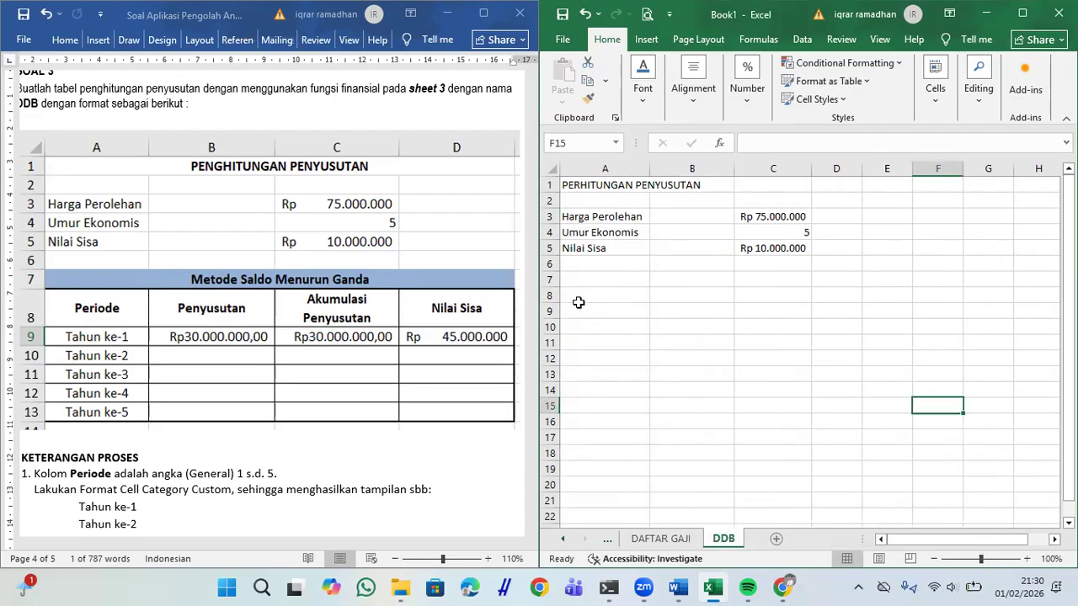
Step: Enter the heading Metode Saldo Menurun Ganda in A7
left_click(598, 282)
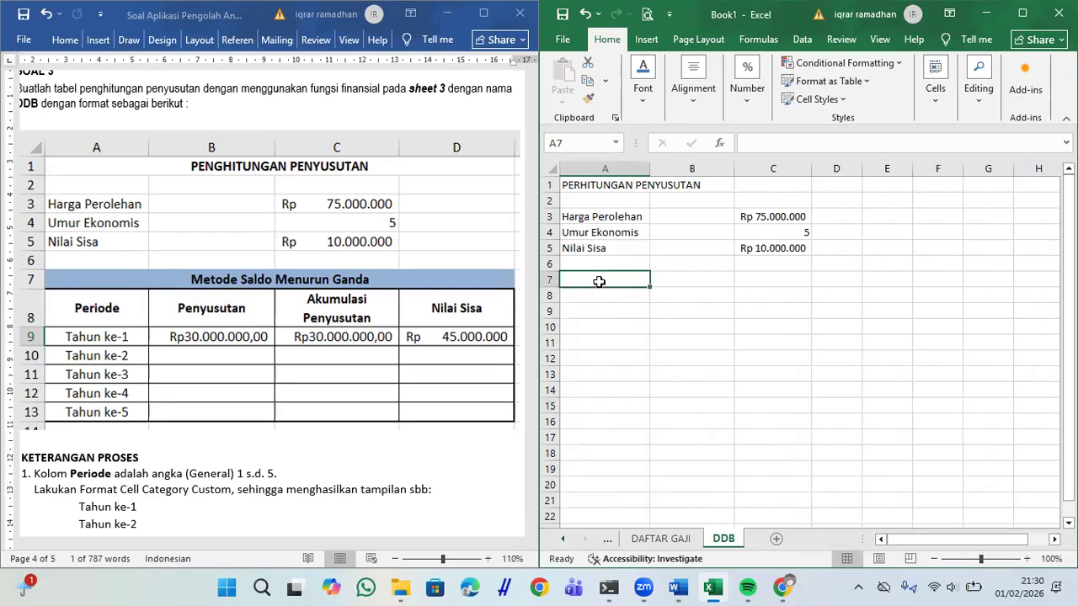
type("Metode Saldo Menurun Gand")
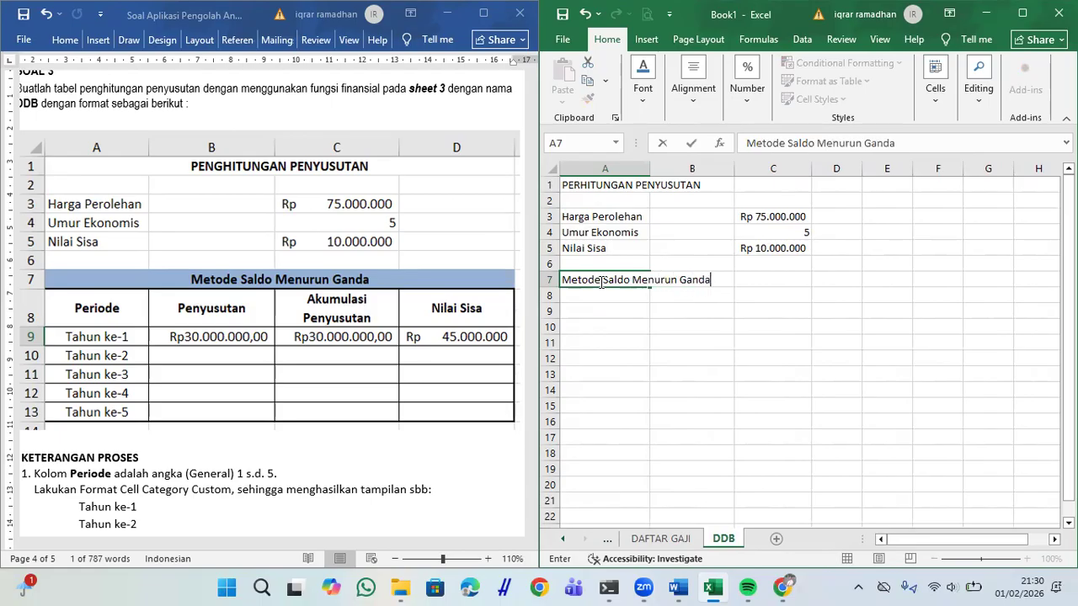
type("a")
key("Return")
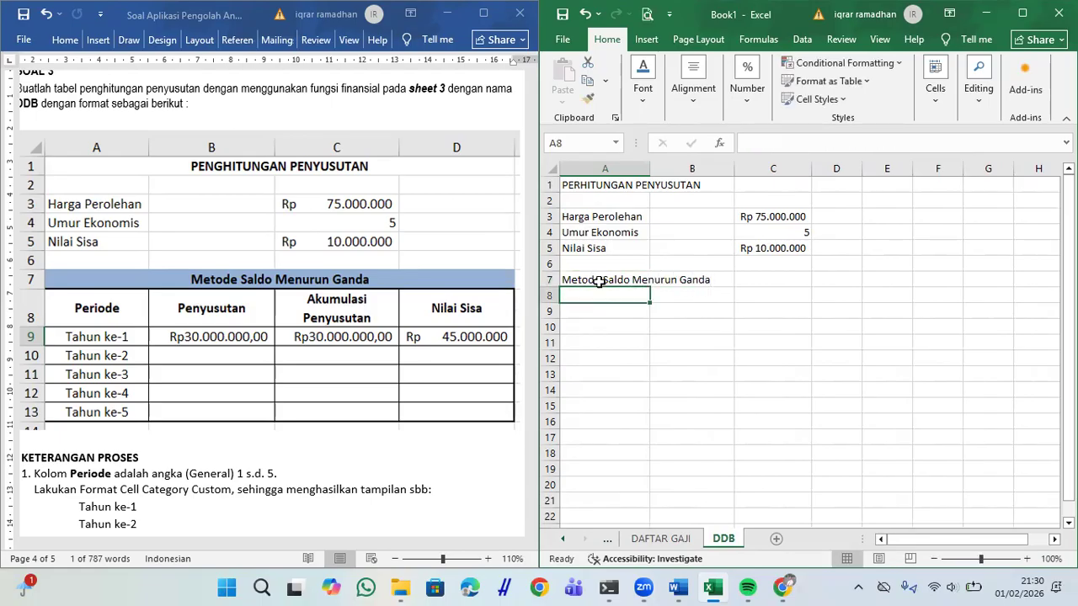
Step: Enter headers Periode, Penyusutan, Akumulasi Penyusutan and Nilai Sisa in A8:D8
type("Peridoe")
key("BackSpace")
key("BackSpace")
key("BackSpace")
type("ode")
key("Tab")
type("Penyusutan")
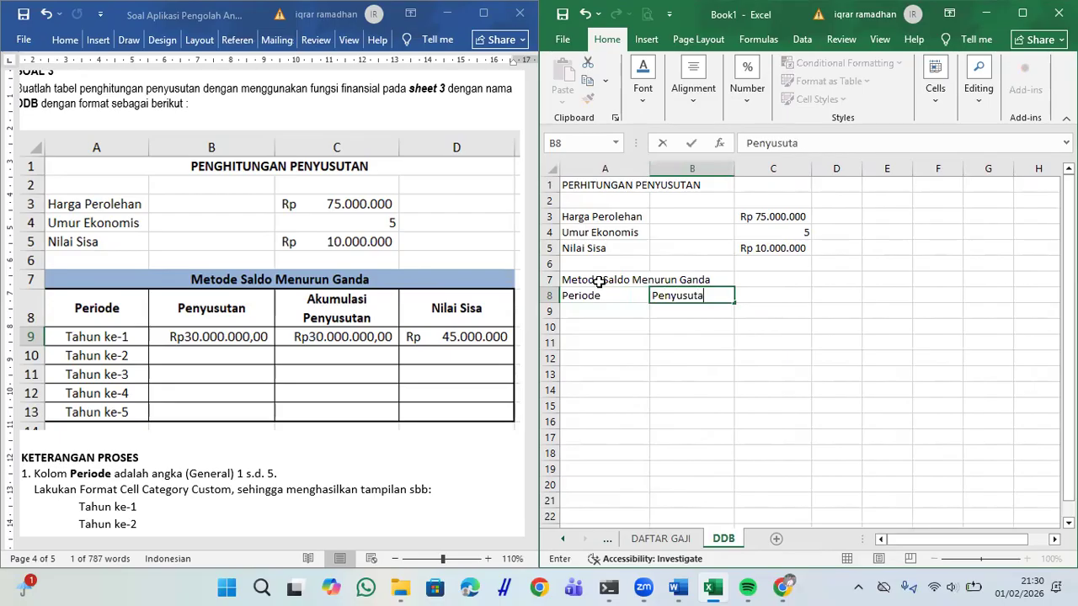
key("Tab")
type("Akum")
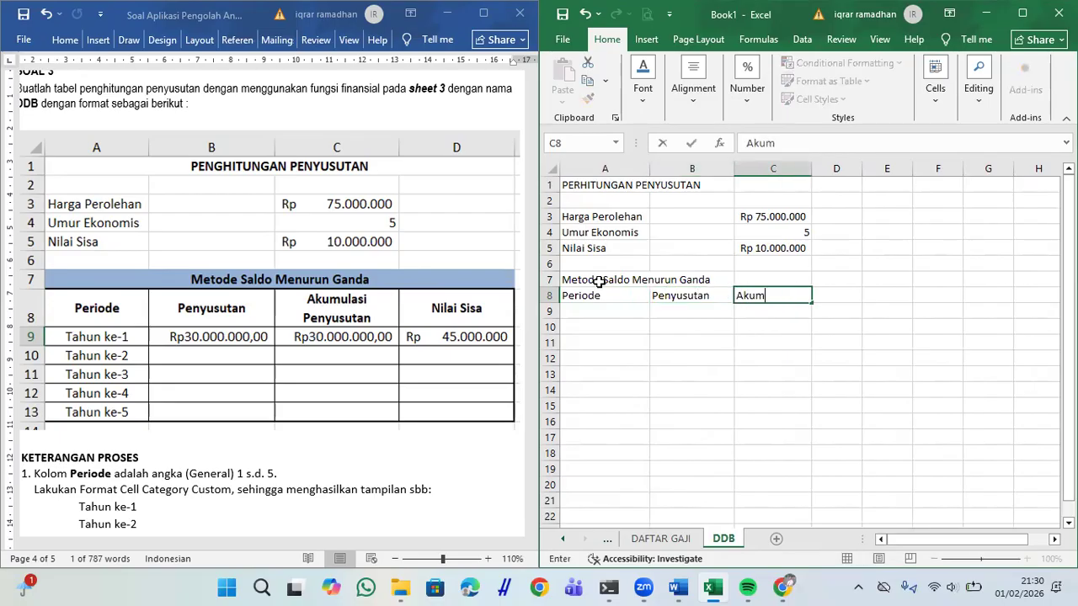
type("ulasi Penyusutan")
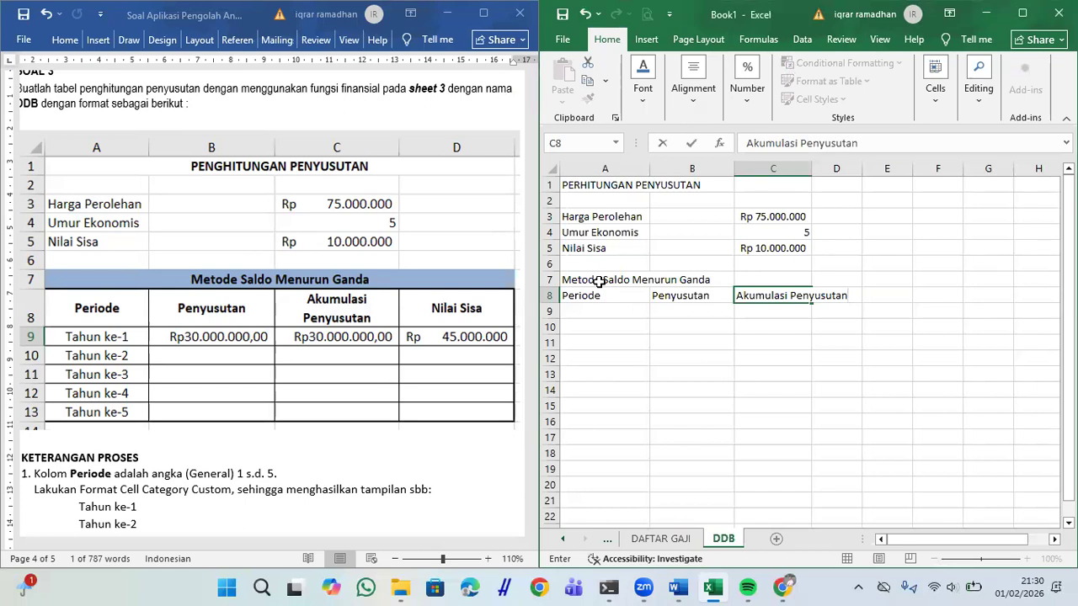
key("Tab")
type("Ni")
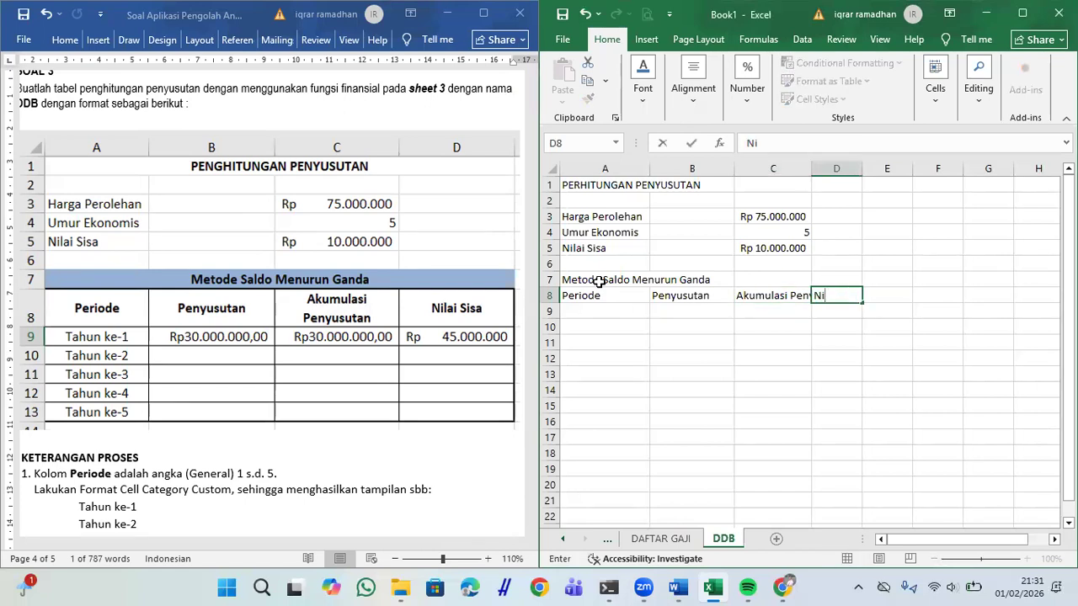
type("lai Sisa")
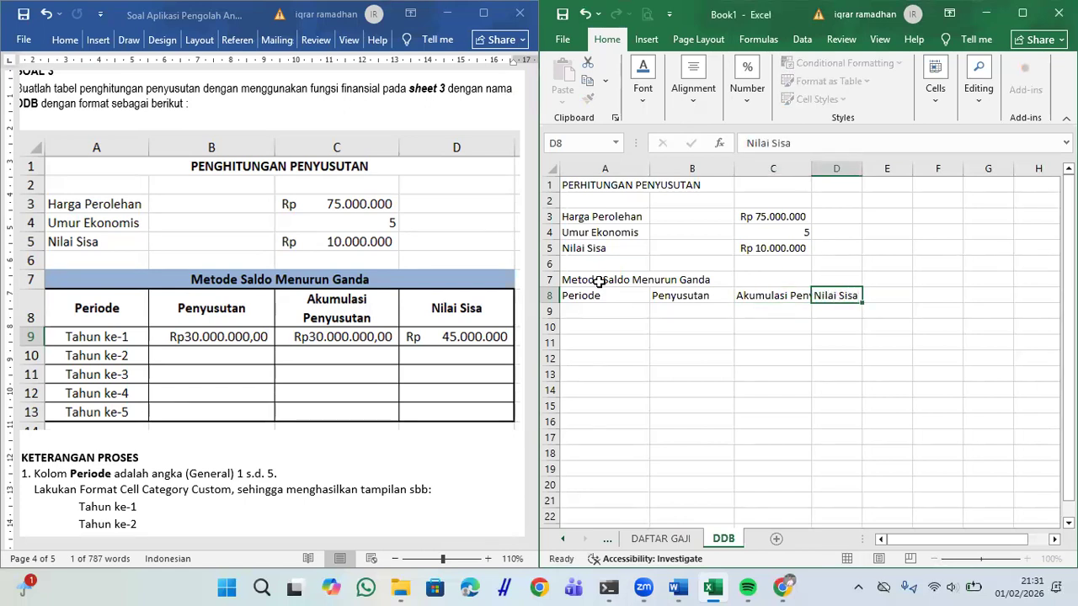
key("Return")
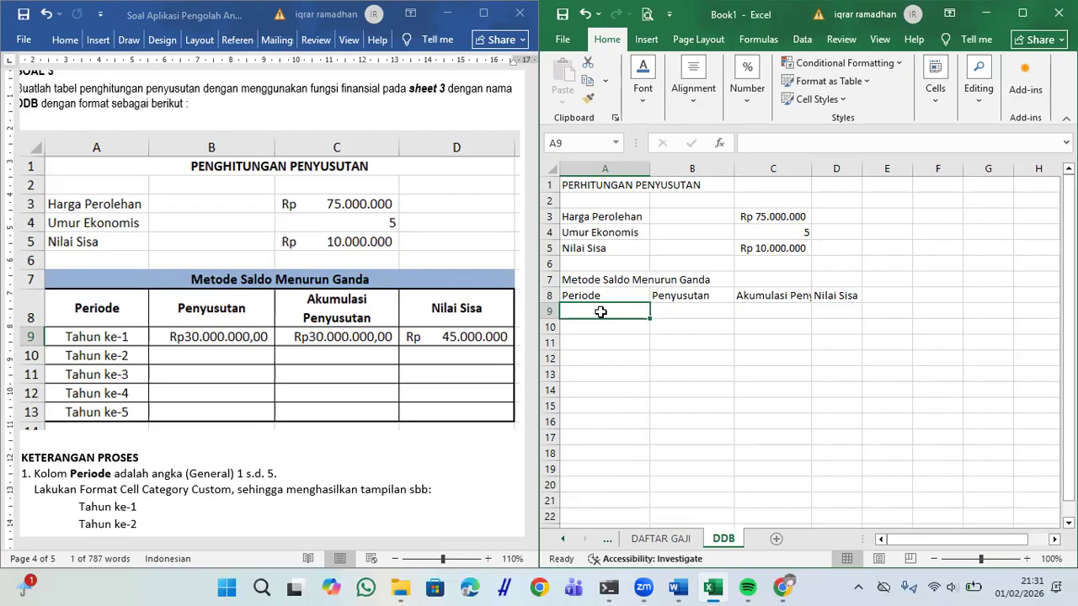
scroll(601, 312, "down", 1)
Step: Apply All Borders to the table range A8:D13
left_click_drag(615, 279, 833, 351)
left_click(645, 92)
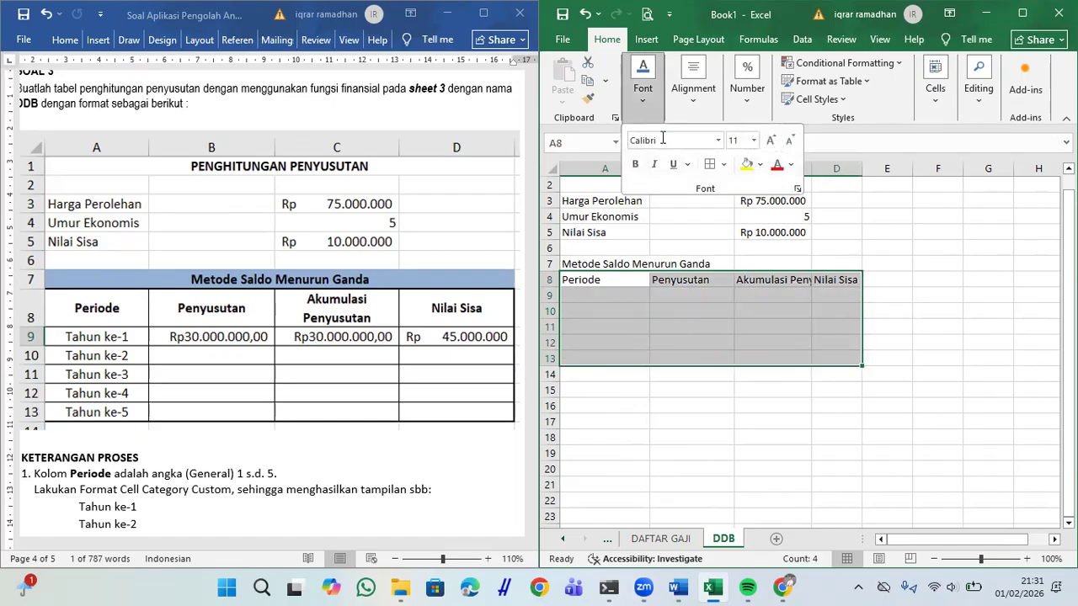
left_click(710, 165)
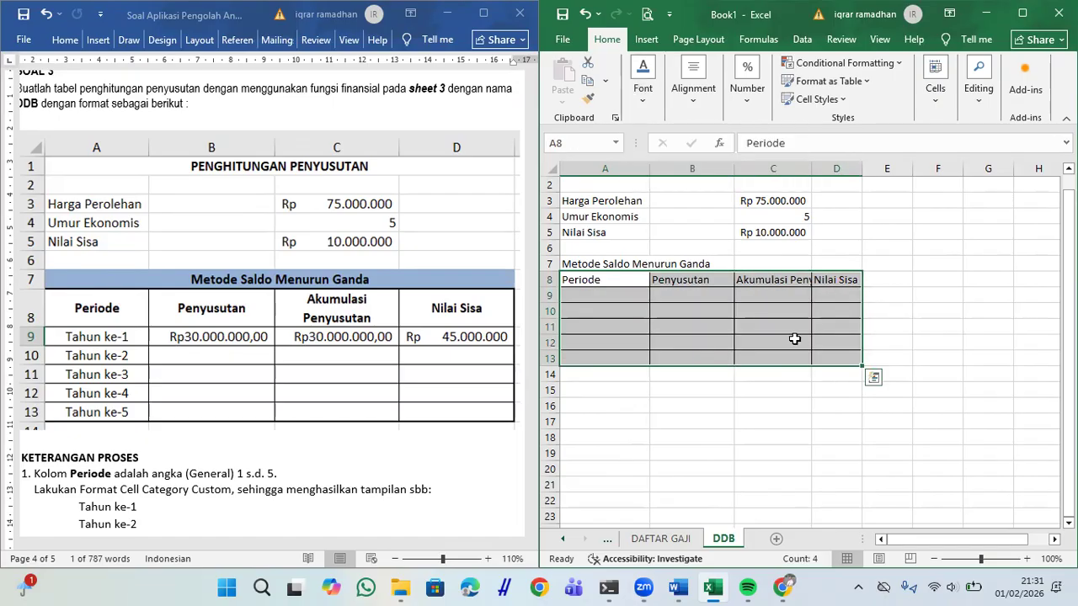
Step: Make row 8 taller and centre its headers vertically and horizontally
left_click_drag(556, 287, 832, 294)
left_click(588, 291)
left_click(695, 87)
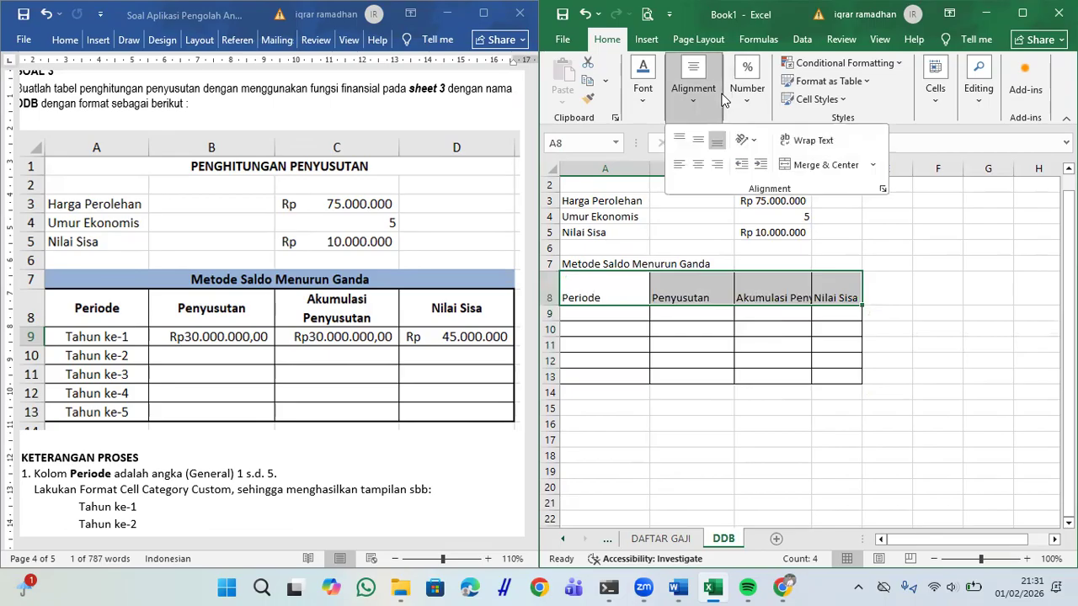
left_click(698, 139)
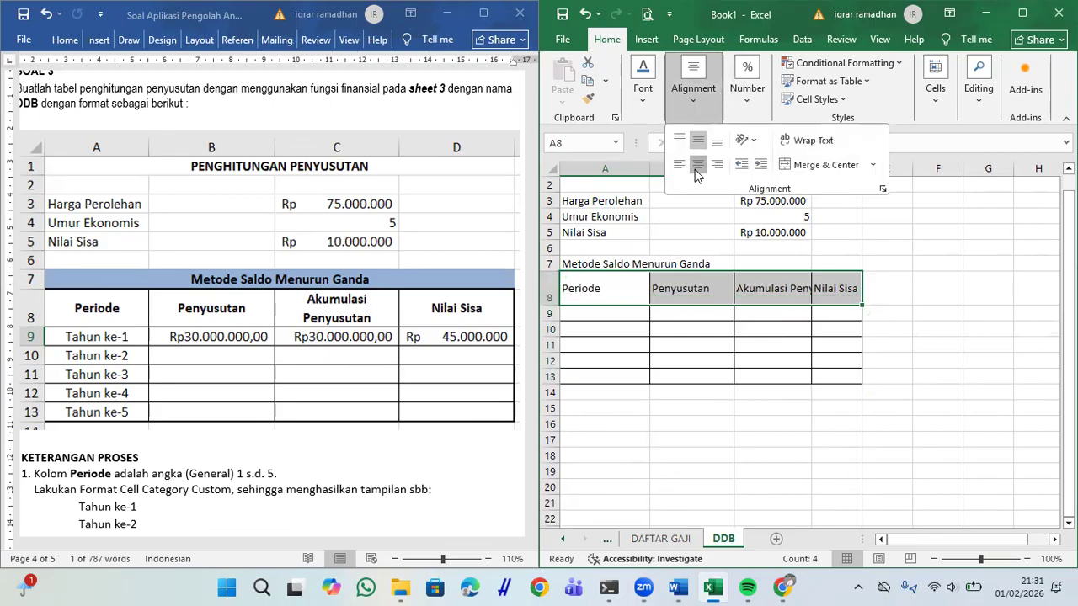
left_click(698, 166)
Step: Wrap the Akumulasi Penyusutan header in C8 and widen column D
left_click(747, 301)
left_click(746, 301)
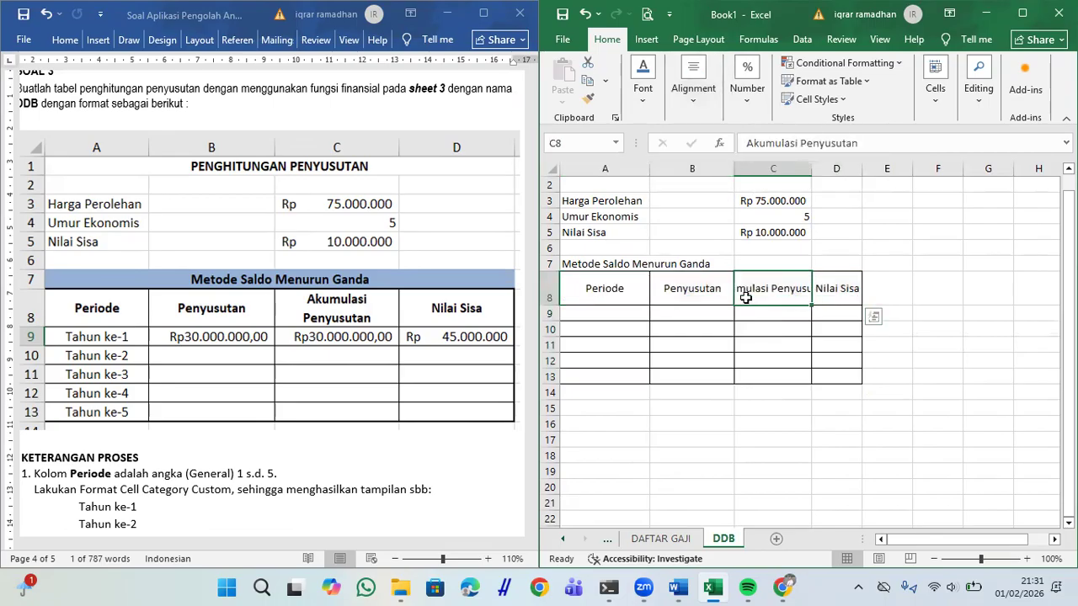
left_click(696, 93)
left_click(815, 142)
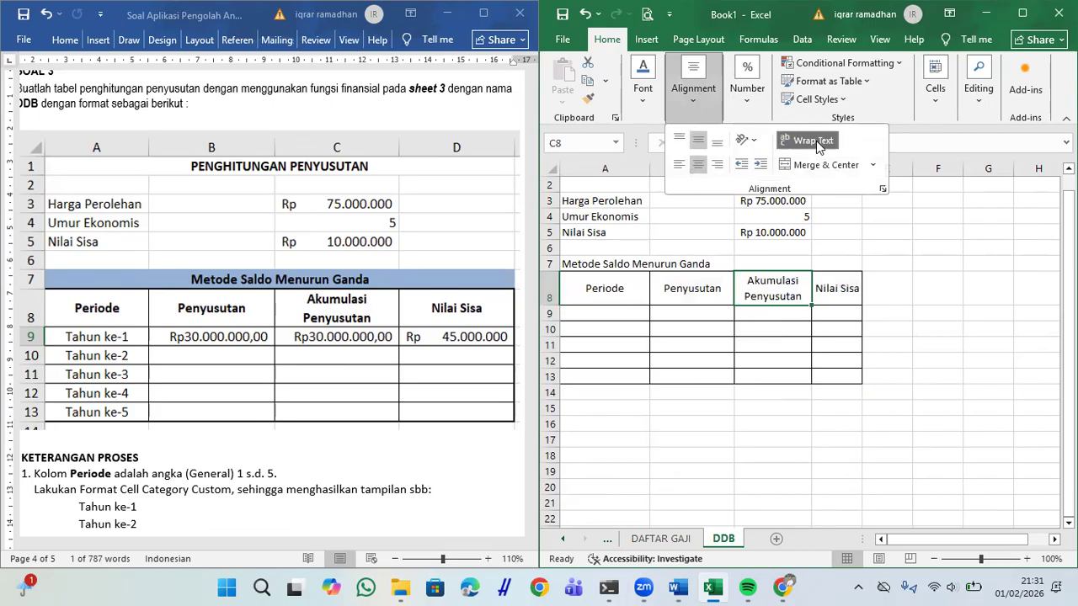
left_click_drag(861, 169, 899, 173)
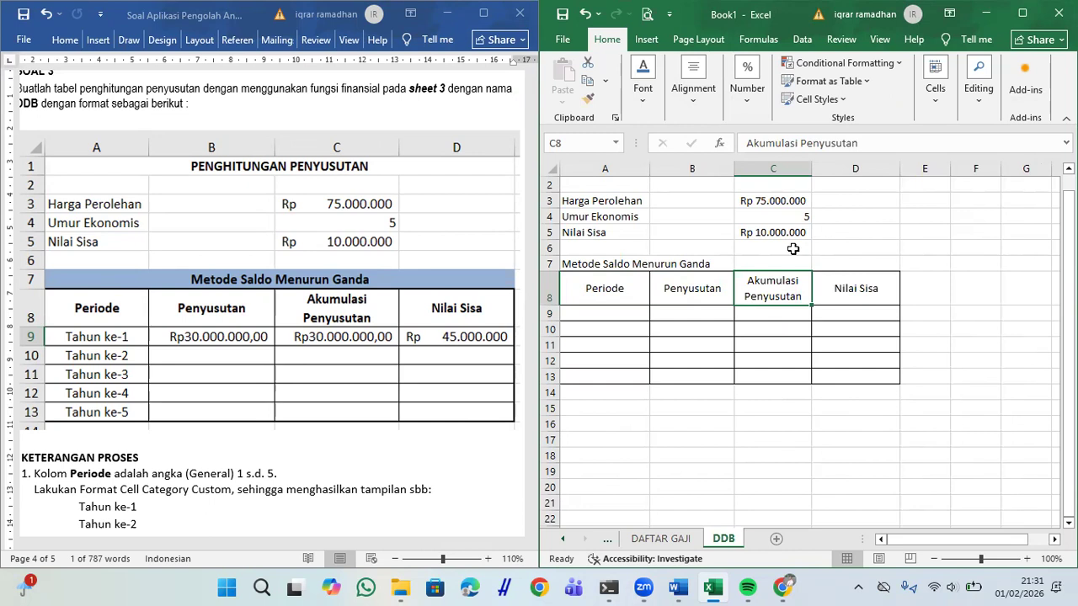
left_click(677, 422)
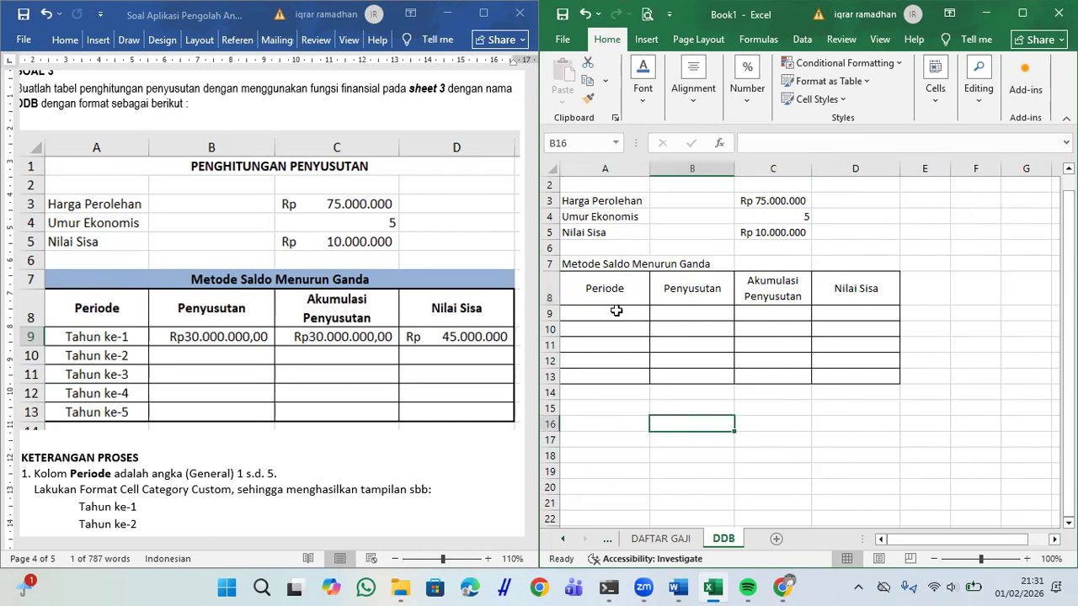
Step: Merge and centre A7:D7, fill it light blue and make the heading bold
left_click_drag(569, 263, 826, 261)
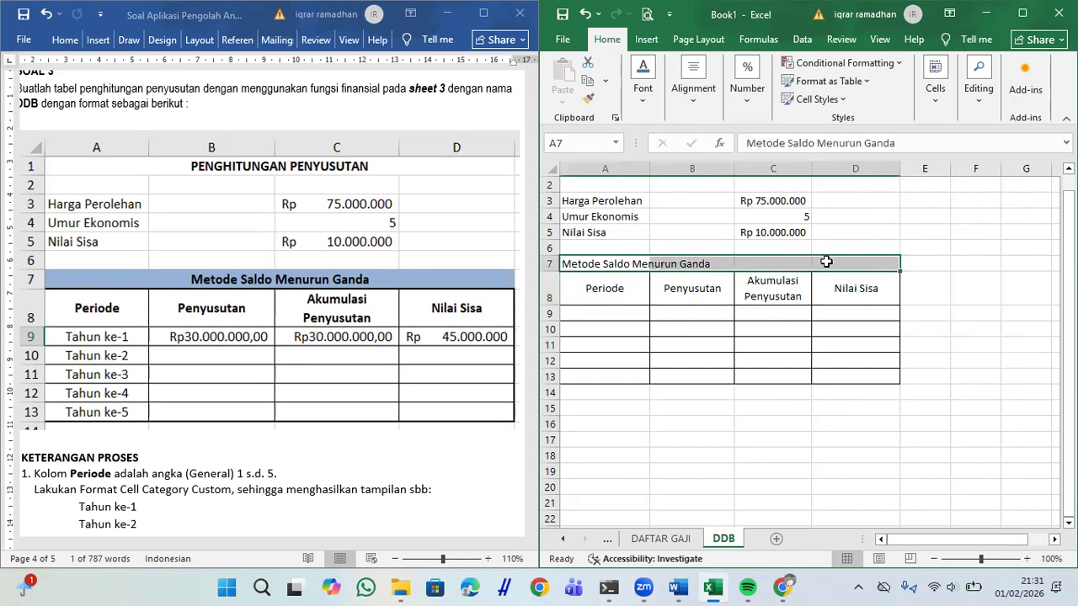
left_click(693, 80)
left_click(811, 166)
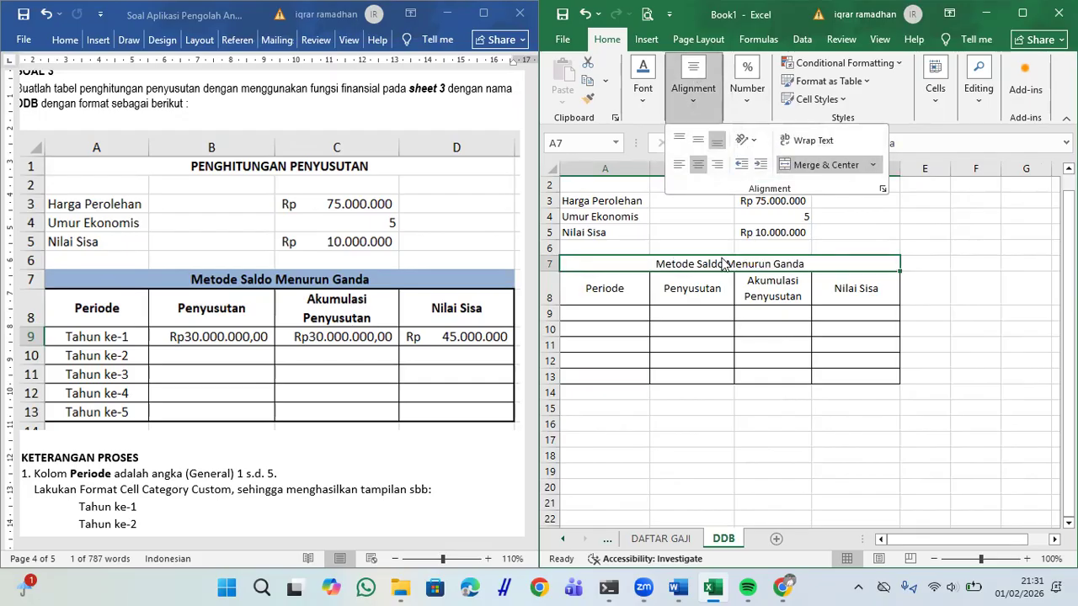
left_click(642, 80)
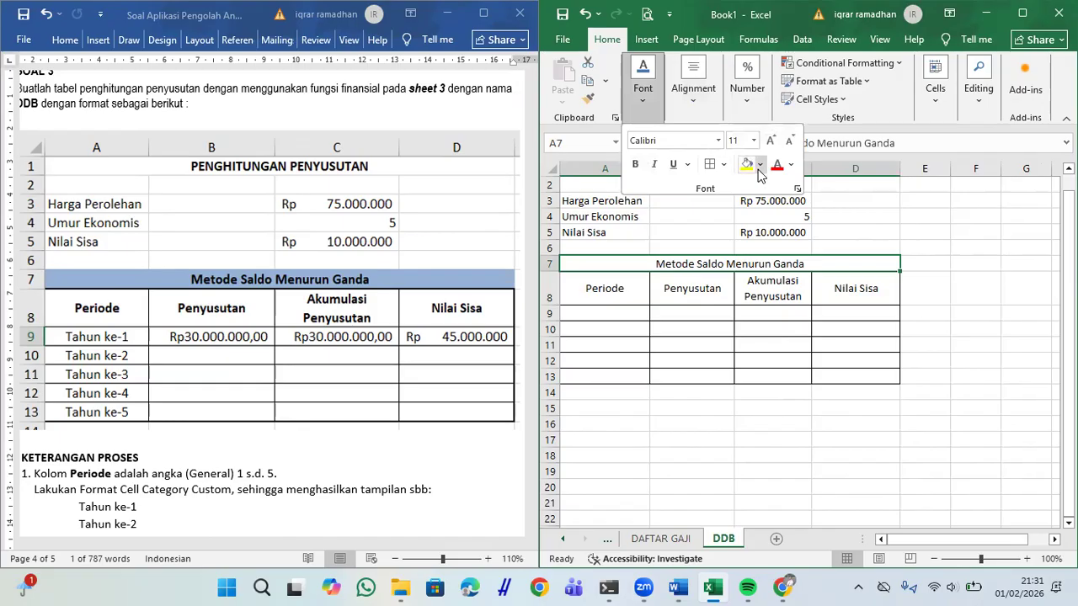
left_click(761, 166)
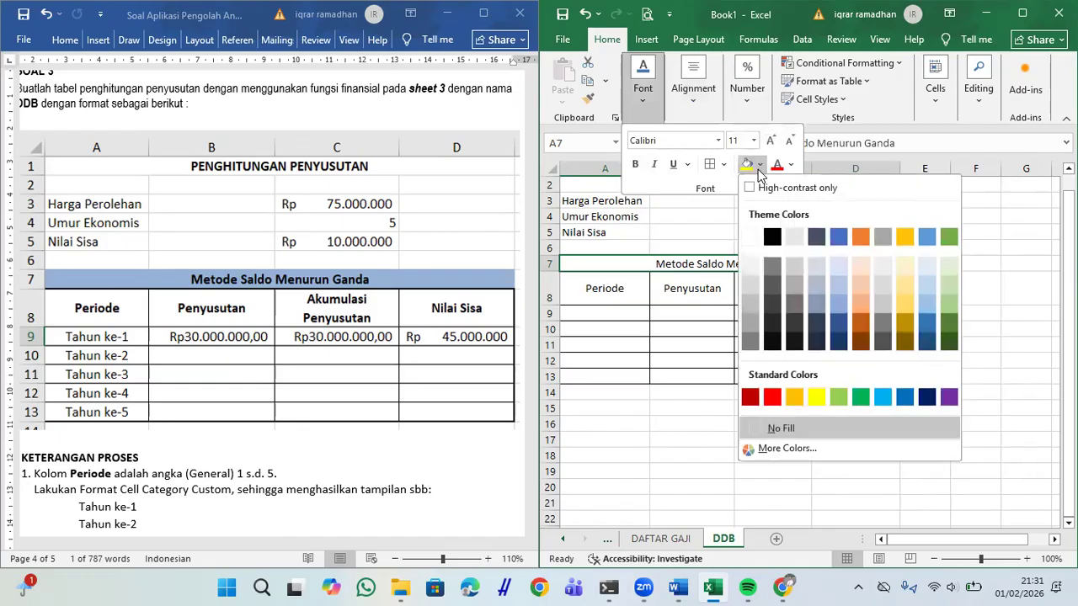
left_click(837, 266)
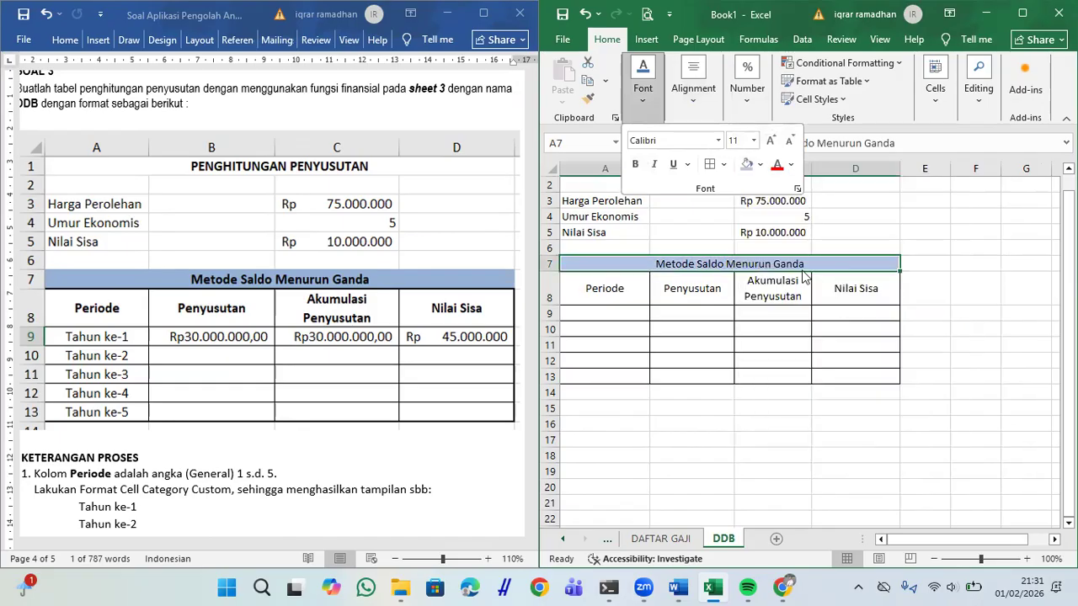
left_click(635, 164)
Step: Merge and centre the PERHITUNGAN PENYUSUTAN title across A1:D1 and make it bold
scroll(792, 446, "up", 1)
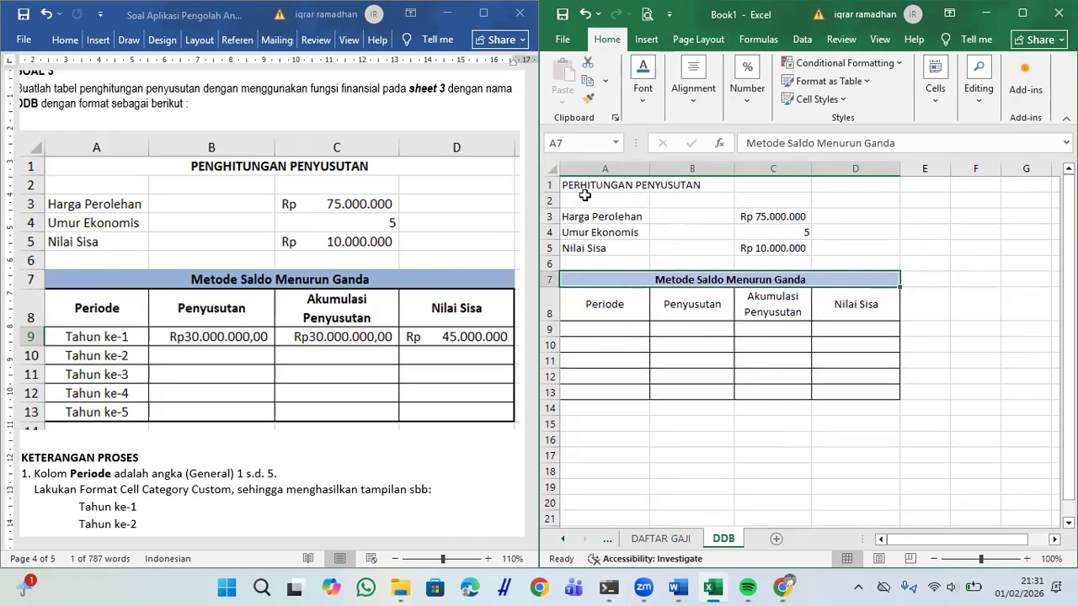
left_click_drag(578, 186, 850, 183)
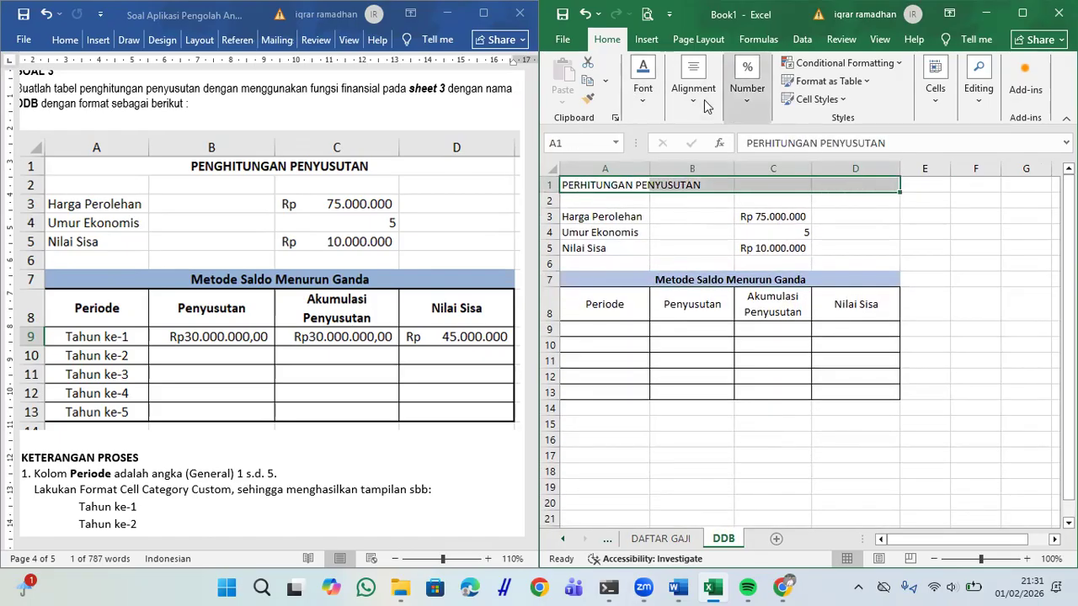
left_click(693, 94)
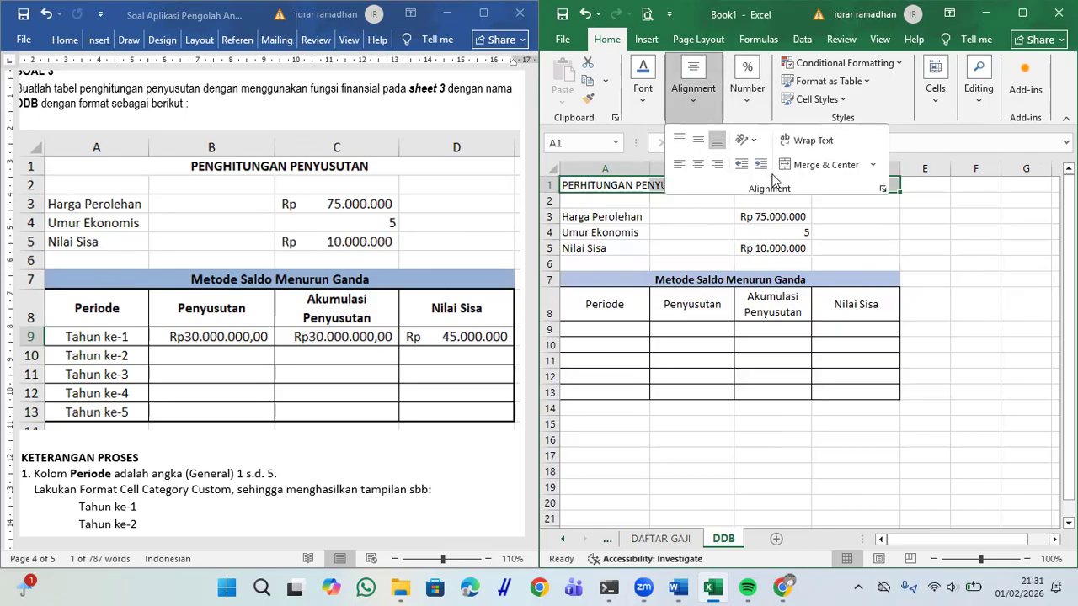
left_click(809, 170)
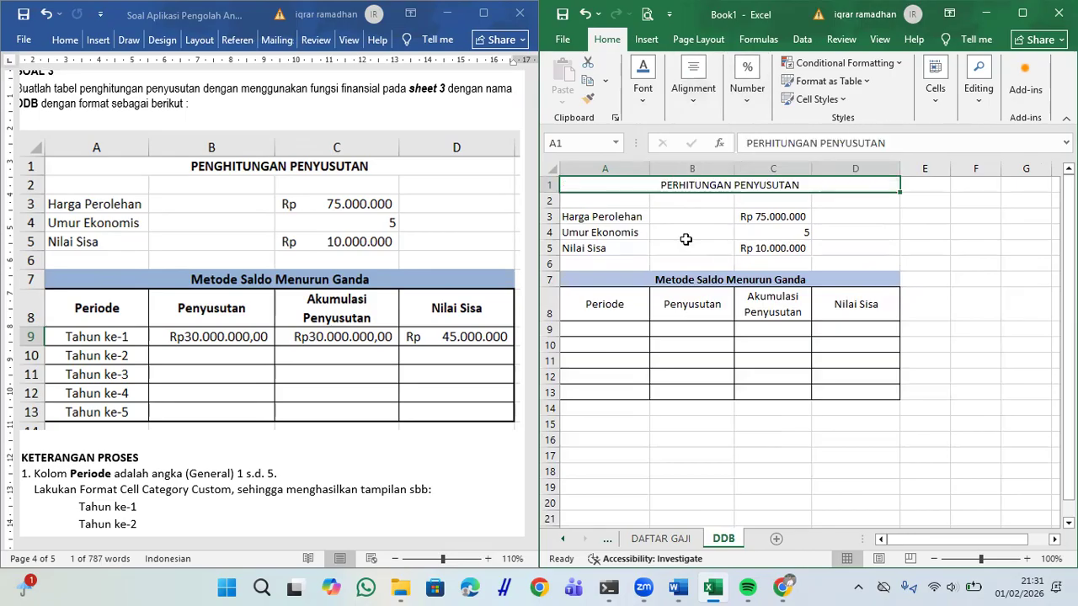
key("ctrl+b")
left_click(720, 393)
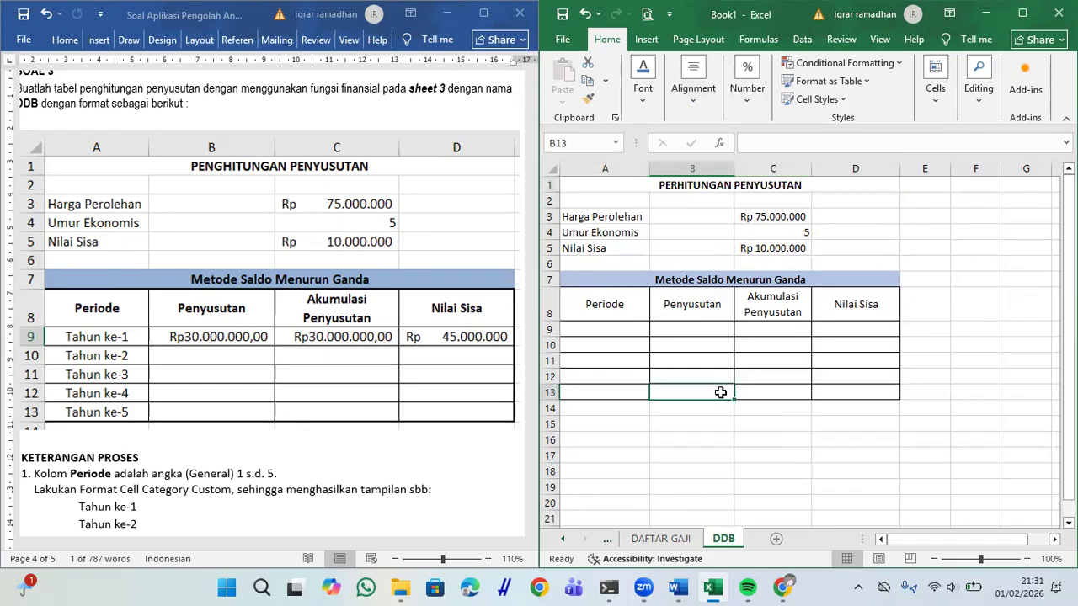
left_click_drag(616, 301, 853, 312)
key("ctrl+b")
left_click(766, 378)
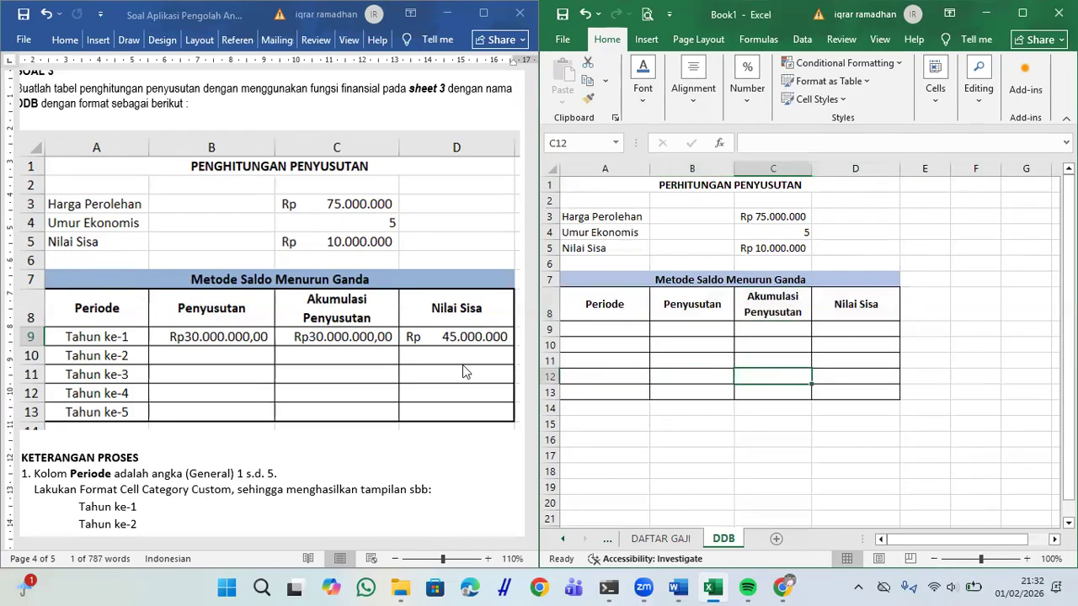
scroll(446, 372, "down", 2)
scroll(444, 372, "down", 3)
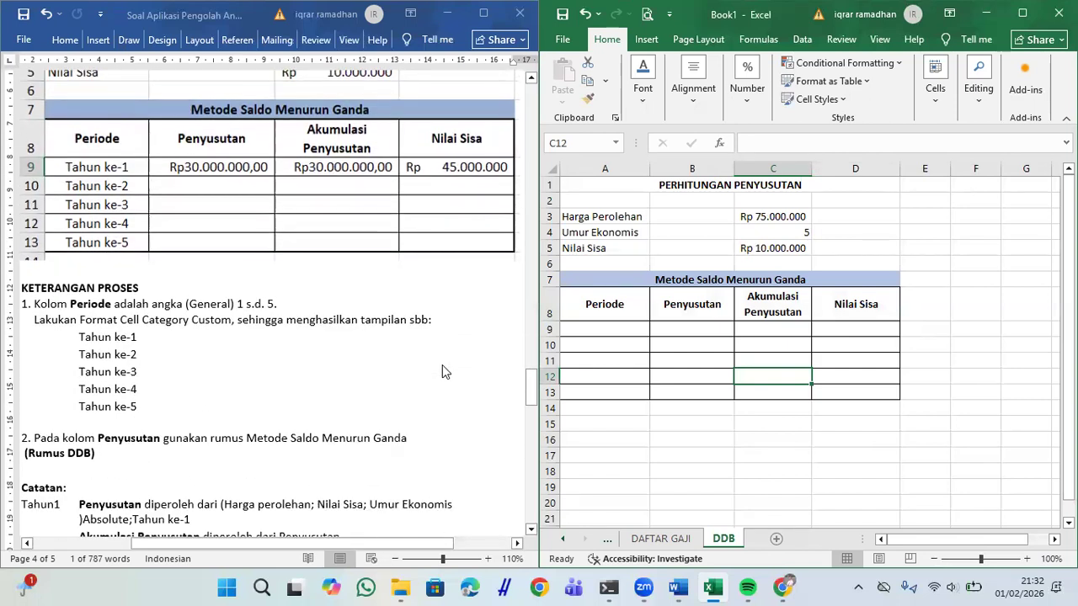
left_click(40, 305)
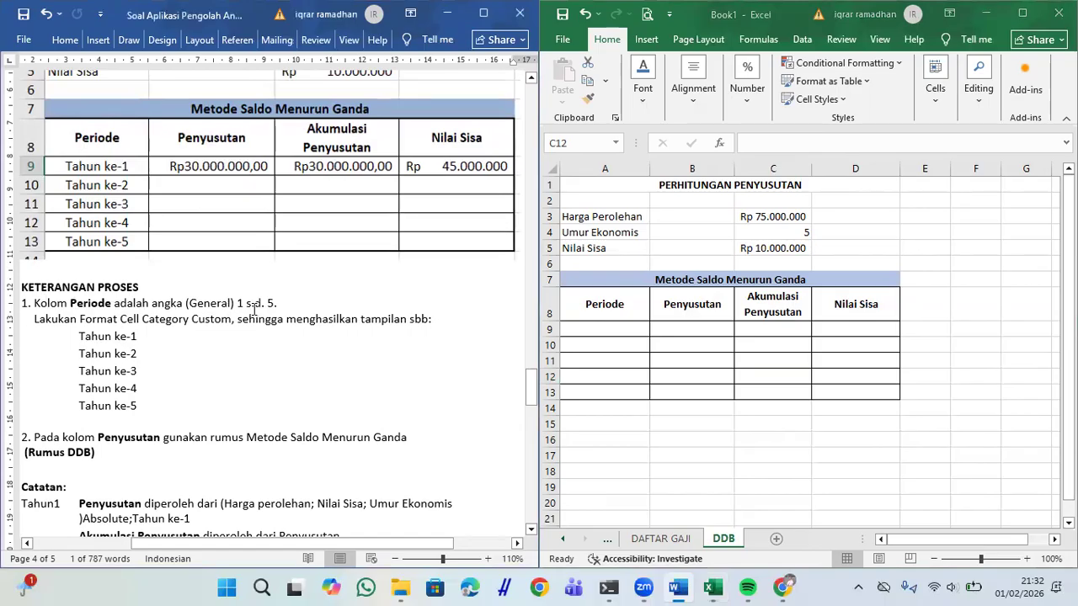
scroll(271, 351, "up", 1)
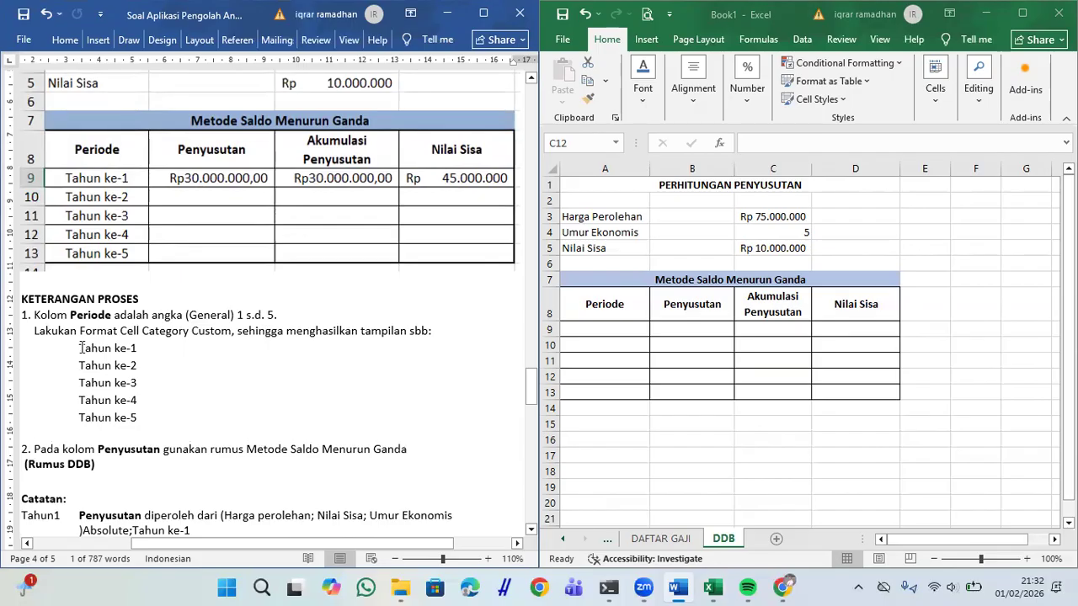
left_click_drag(81, 348, 132, 441)
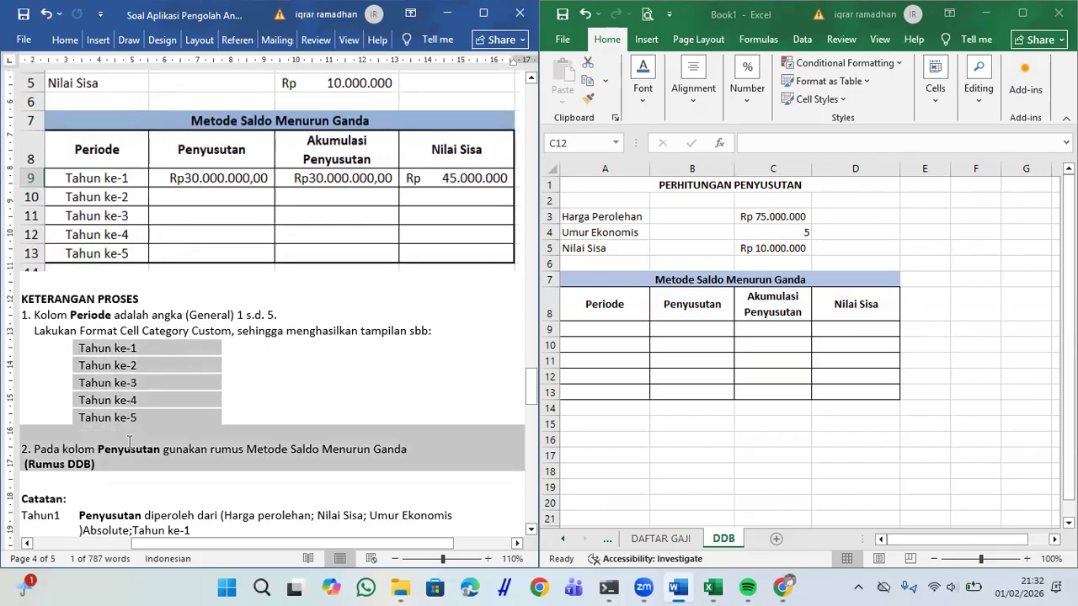
left_click(404, 366)
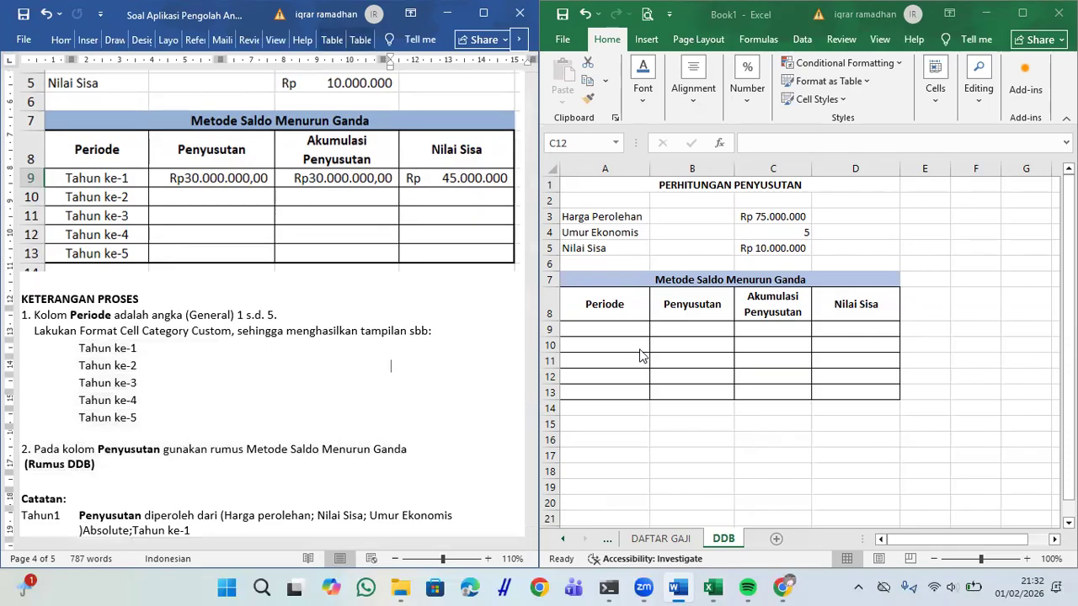
Step: Type Tahun ke-1 and Tahun ke-2 in A9:A10, then clear them
left_click(619, 332)
type("Tahu")
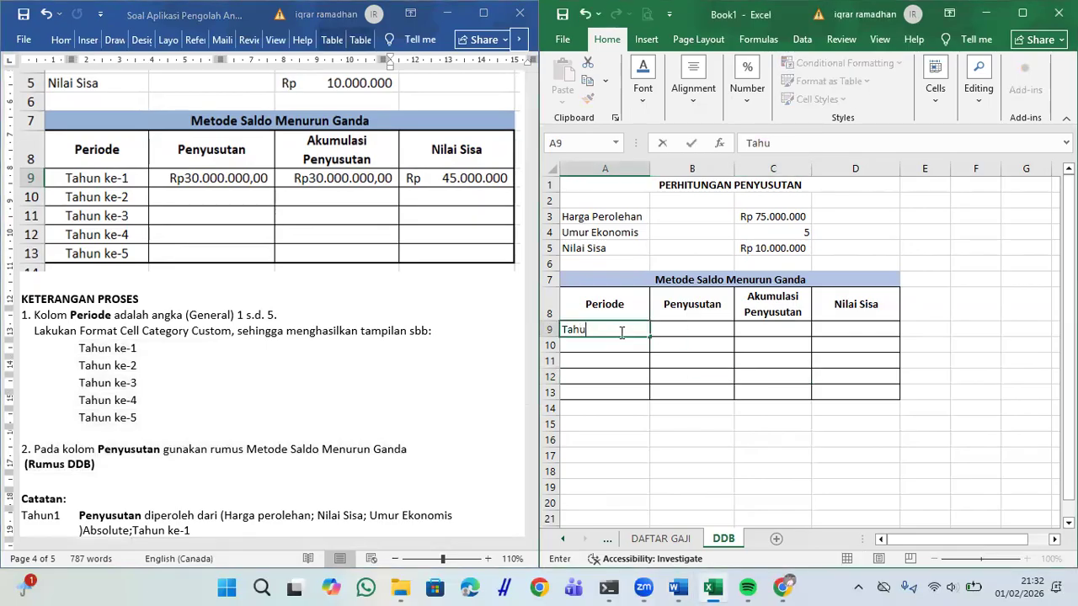
type("n ke-1")
key("Return")
type("Tahun ")
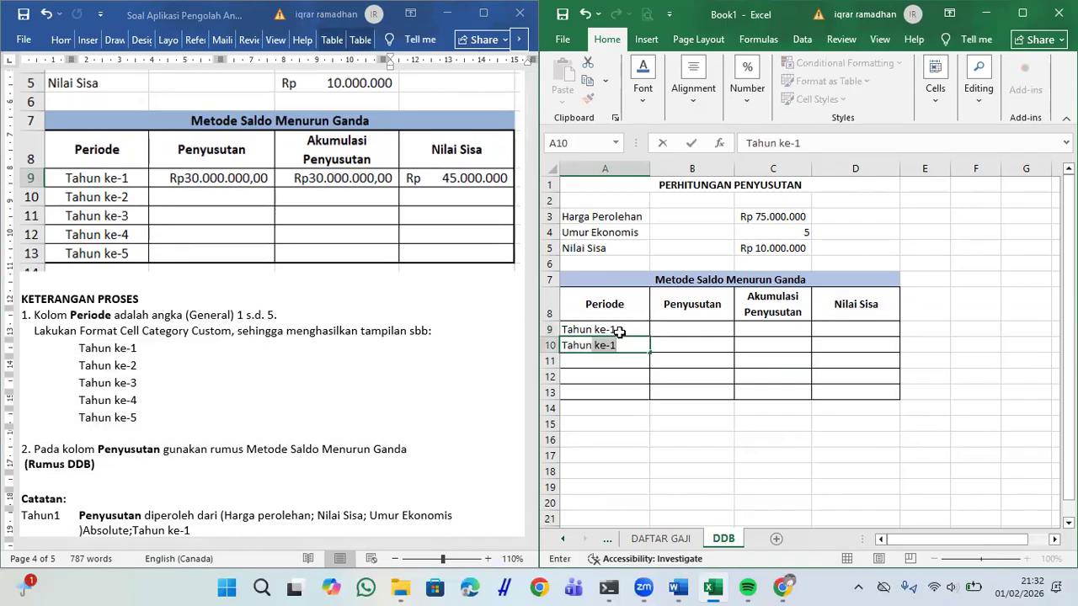
type("ke-2")
key("Return")
left_click_drag(619, 330, 619, 344)
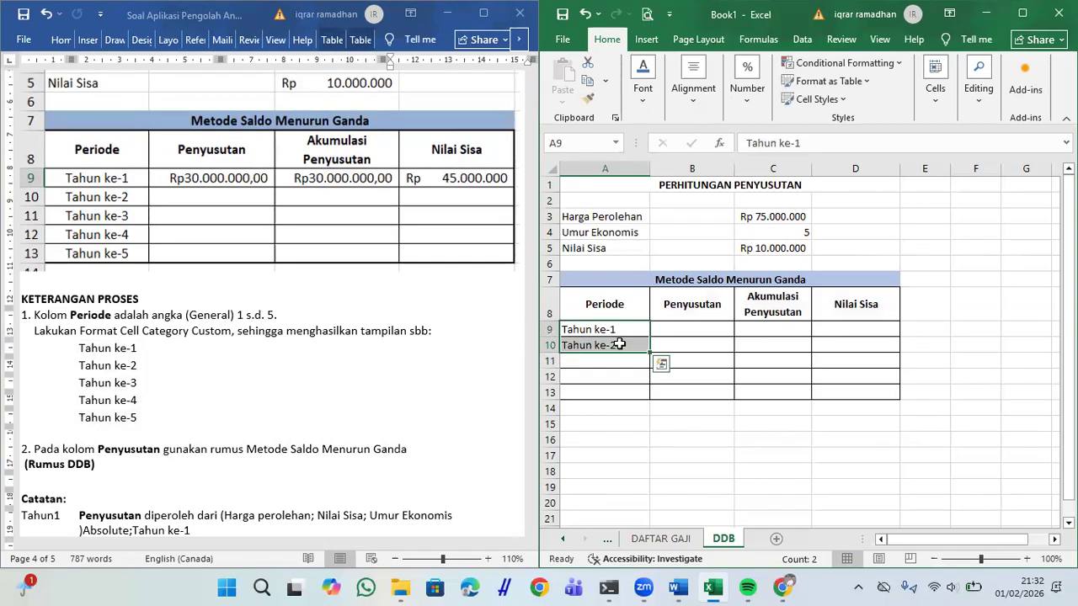
key("Delete")
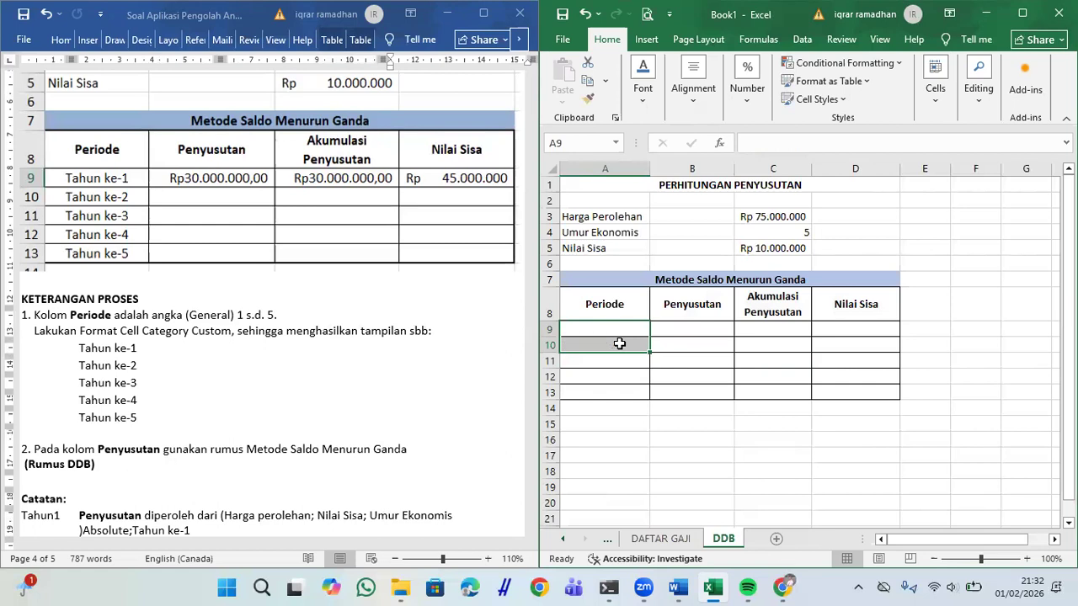
left_click(627, 327)
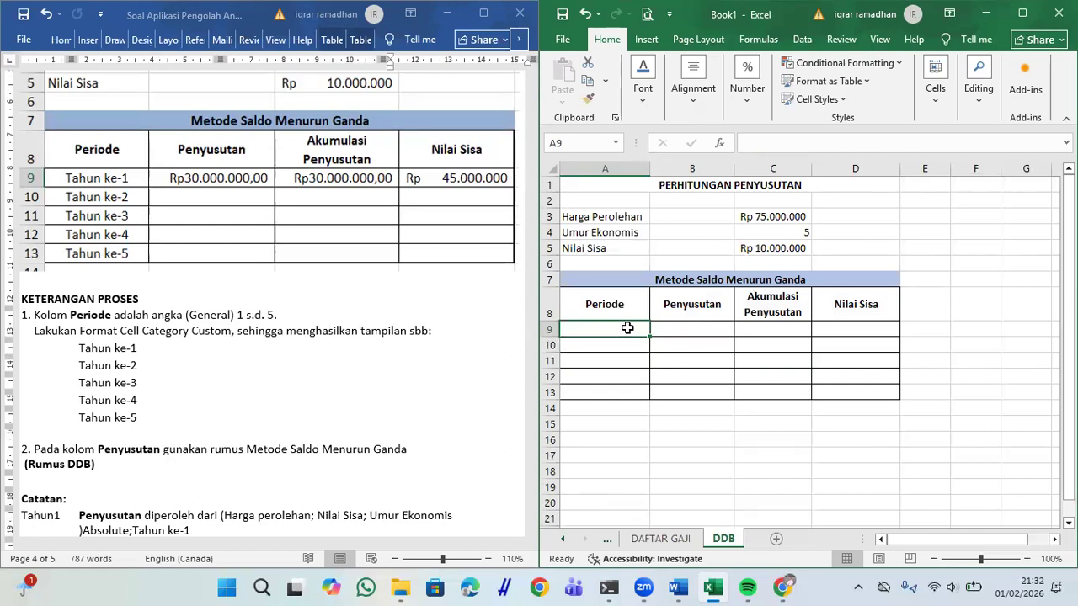
Step: Enter the period numbers 1, 2, 3, 4, 5 in A9:A13
type("1")
key("Return")
type("2")
key("Return")
type("3")
key("Return")
type("4")
key("Return")
type("5")
key("Return")
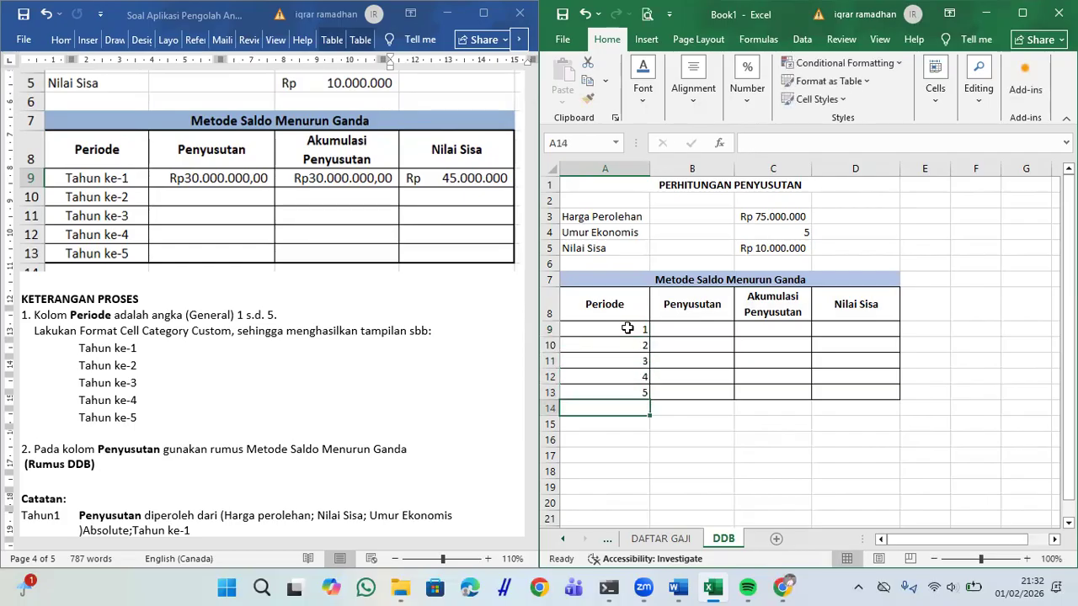
left_click(627, 328)
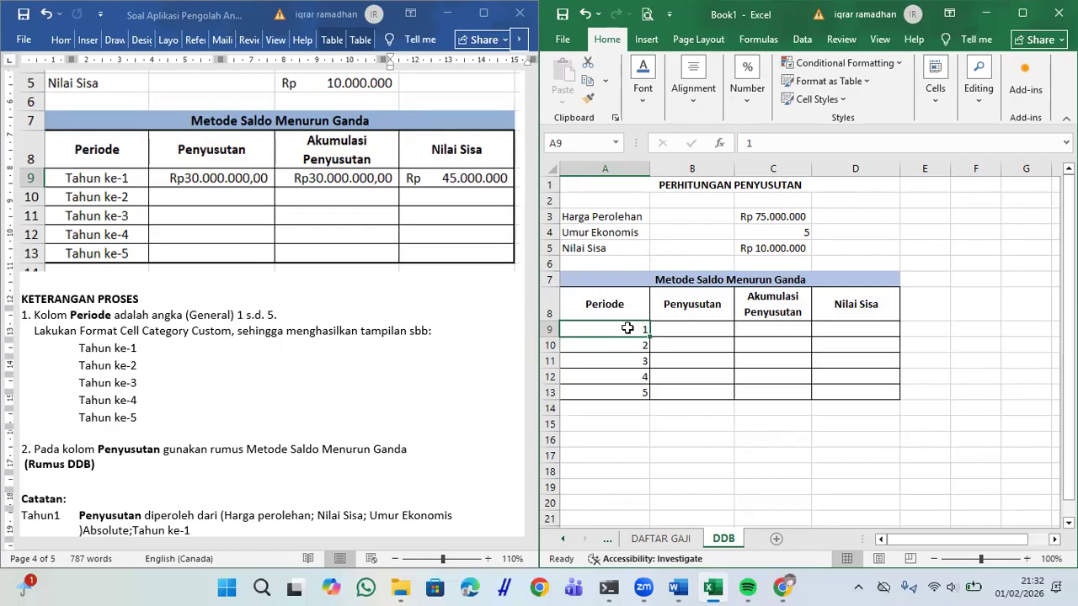
Step: Give A9:A13 the custom number format "Tahun ke-"0
left_click_drag(628, 328, 634, 400)
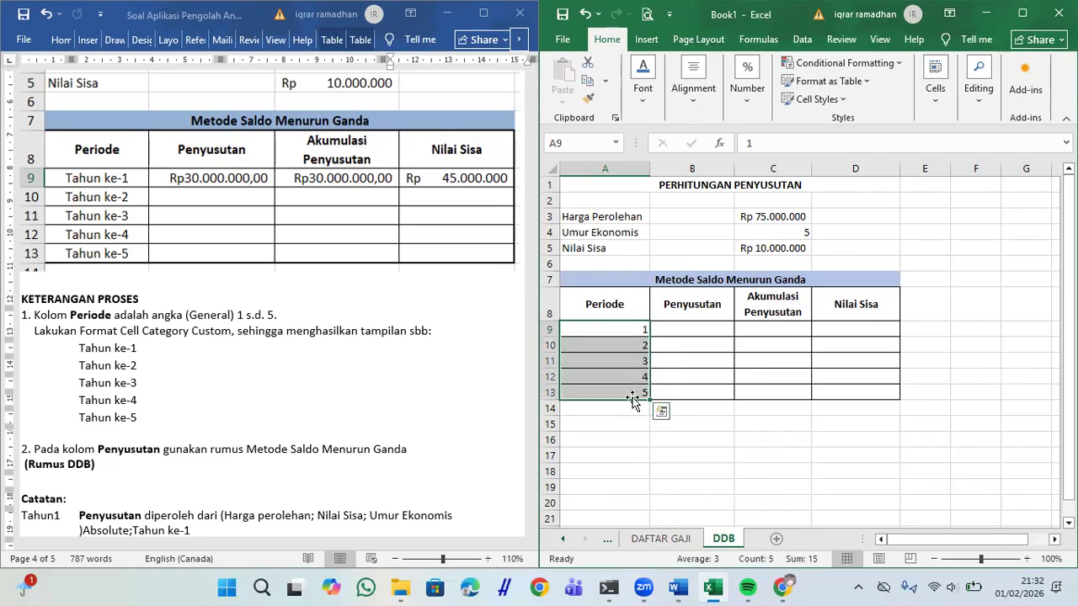
left_click(748, 99)
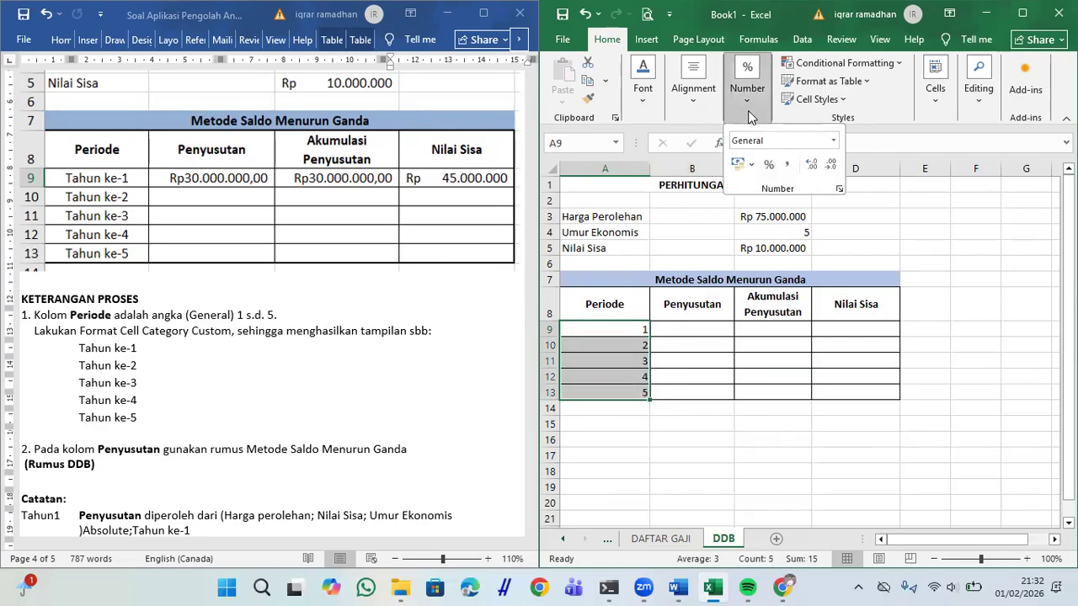
left_click(839, 188)
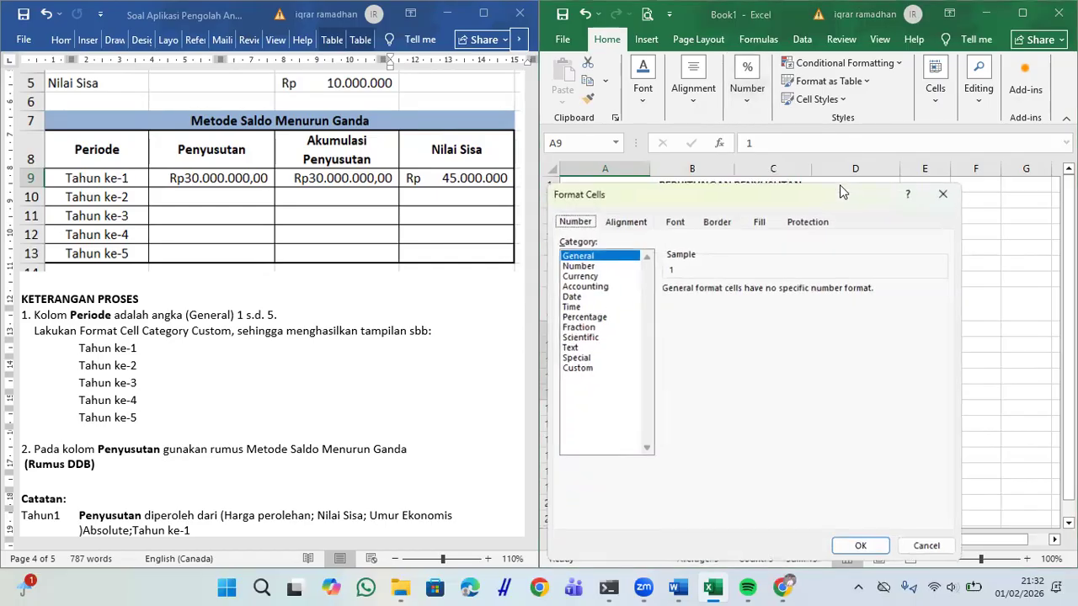
left_click(577, 368)
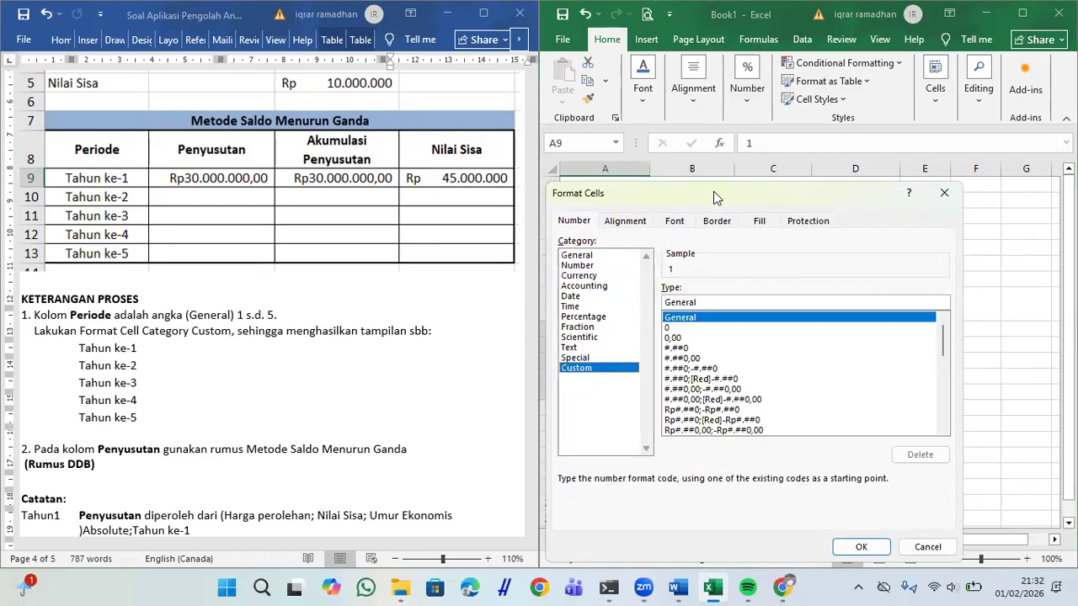
left_click_drag(713, 192, 324, 194)
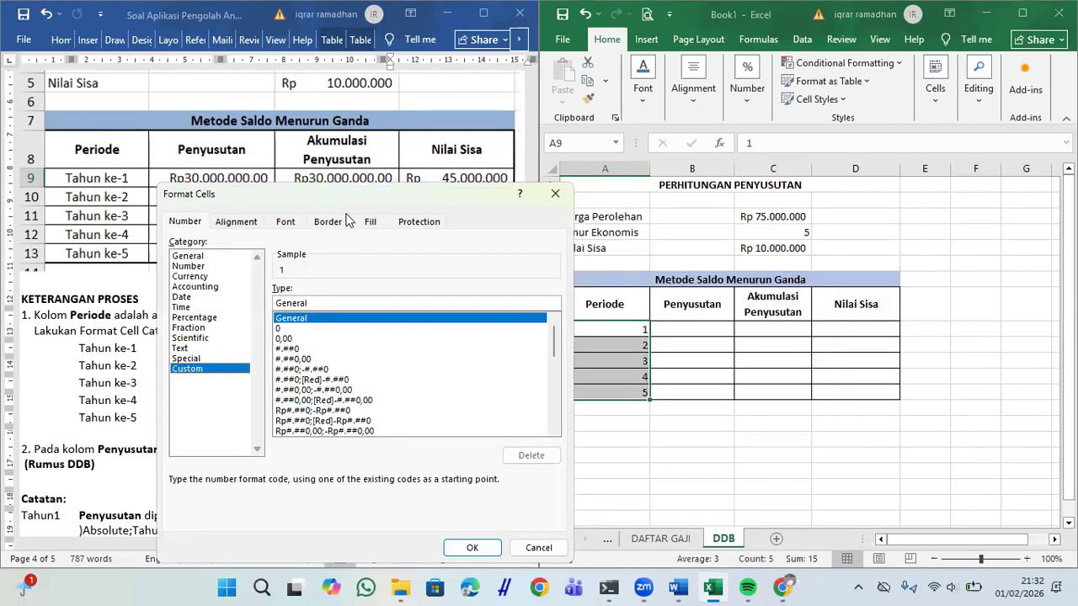
left_click(280, 329)
left_click(279, 303)
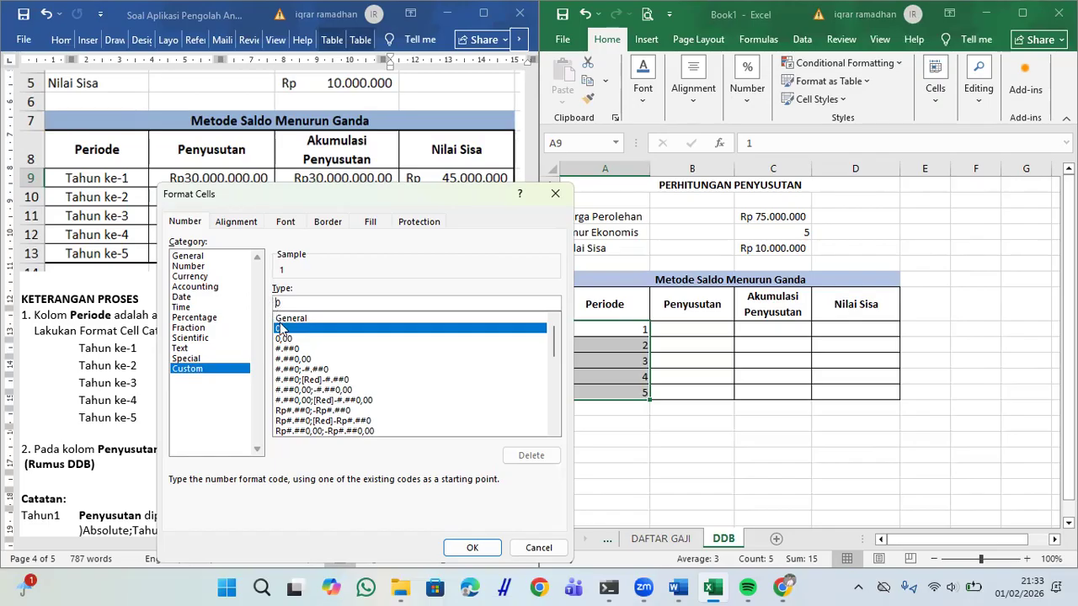
type("\"")
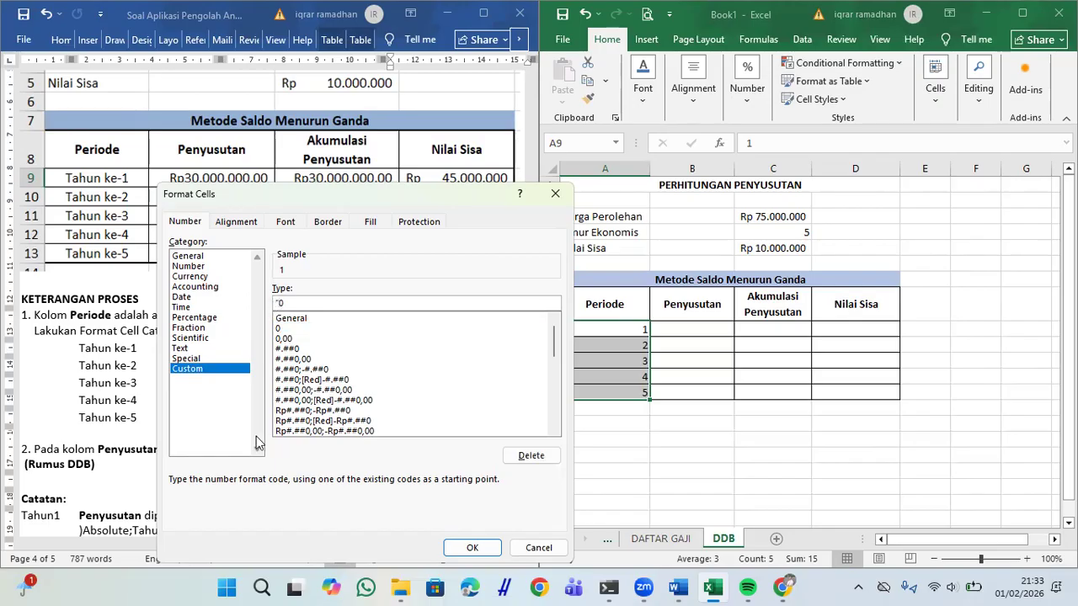
type("Tahun ke-\"")
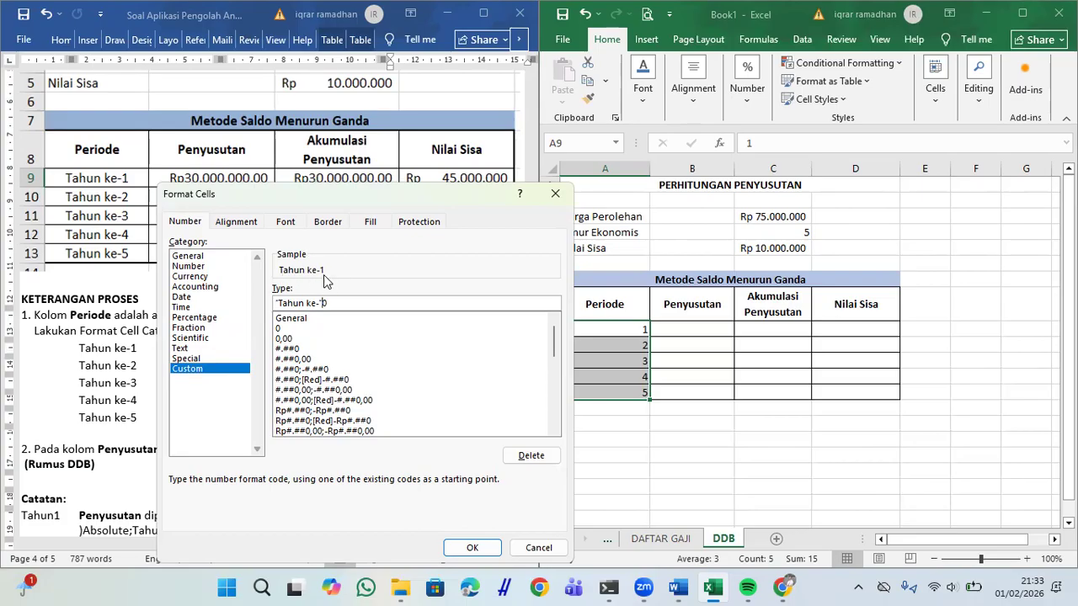
left_click(471, 547)
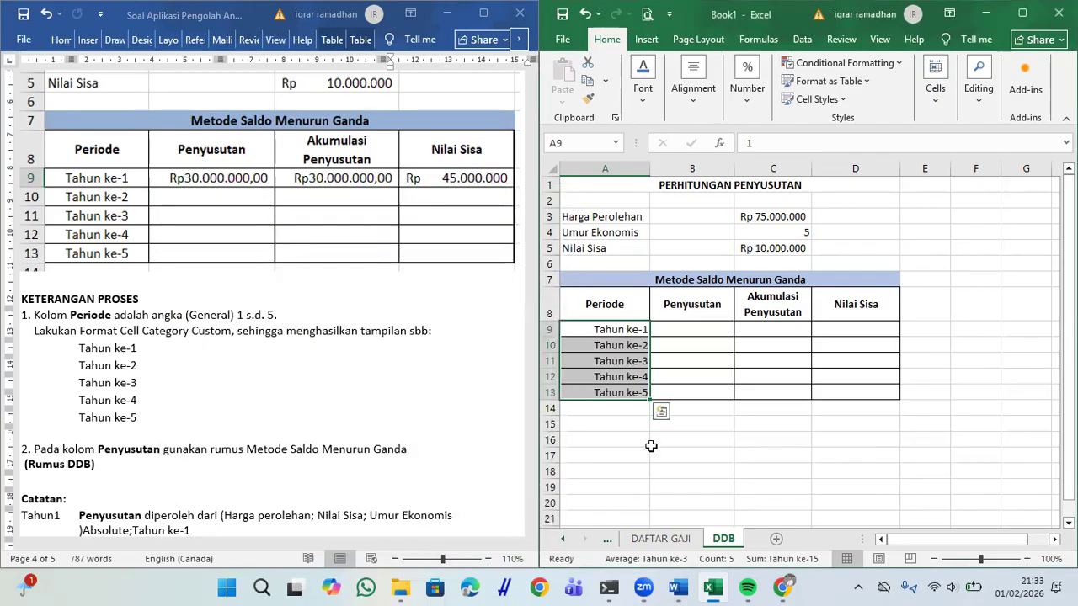
Step: Centre the Tahun ke- period labels in their cells
left_click(684, 92)
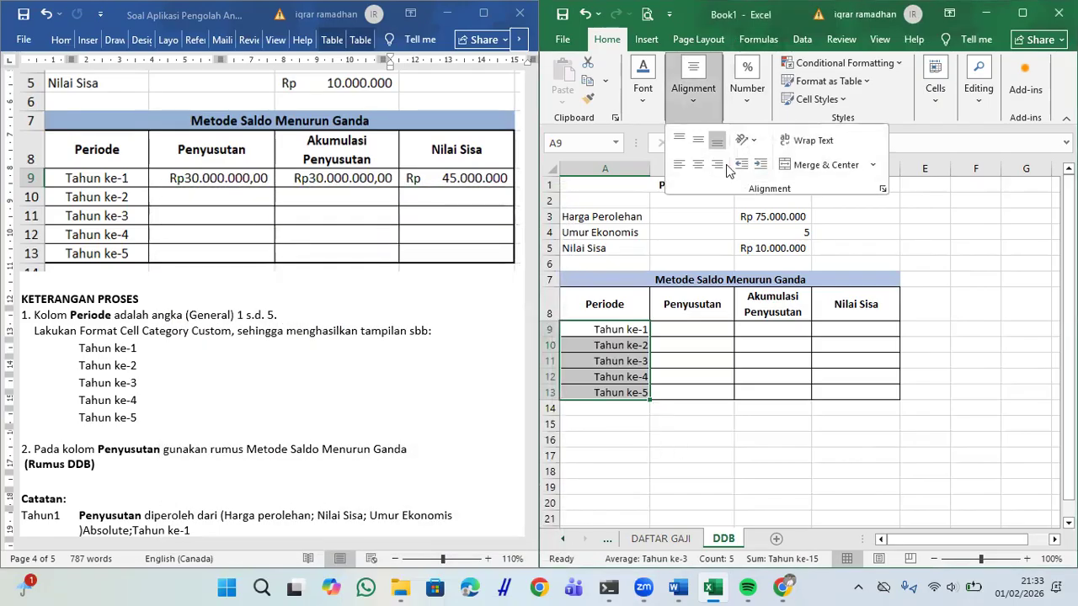
left_click(698, 164)
left_click(684, 352)
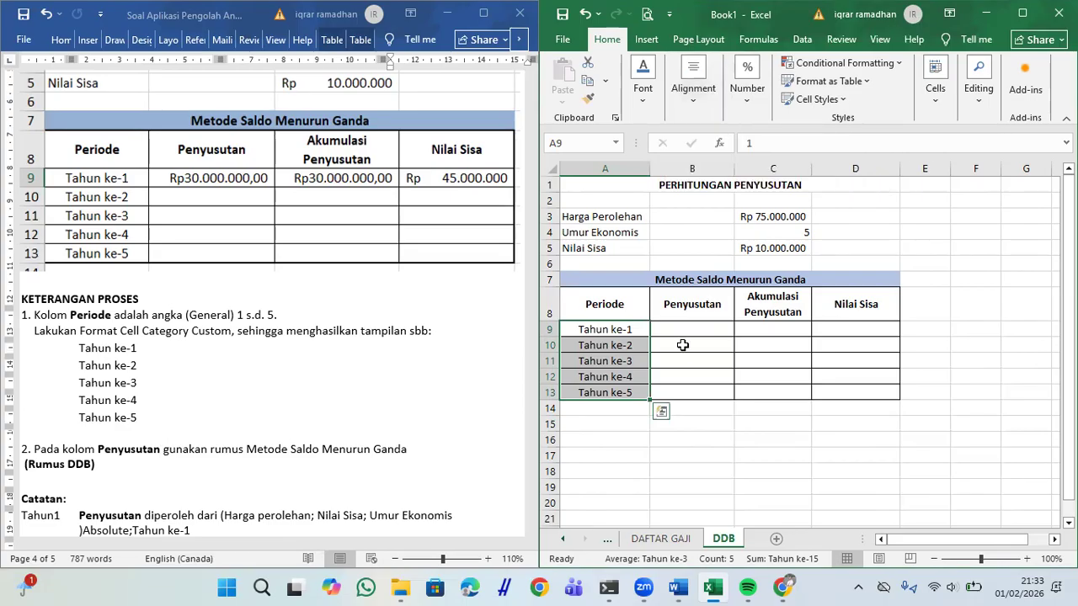
left_click(681, 344)
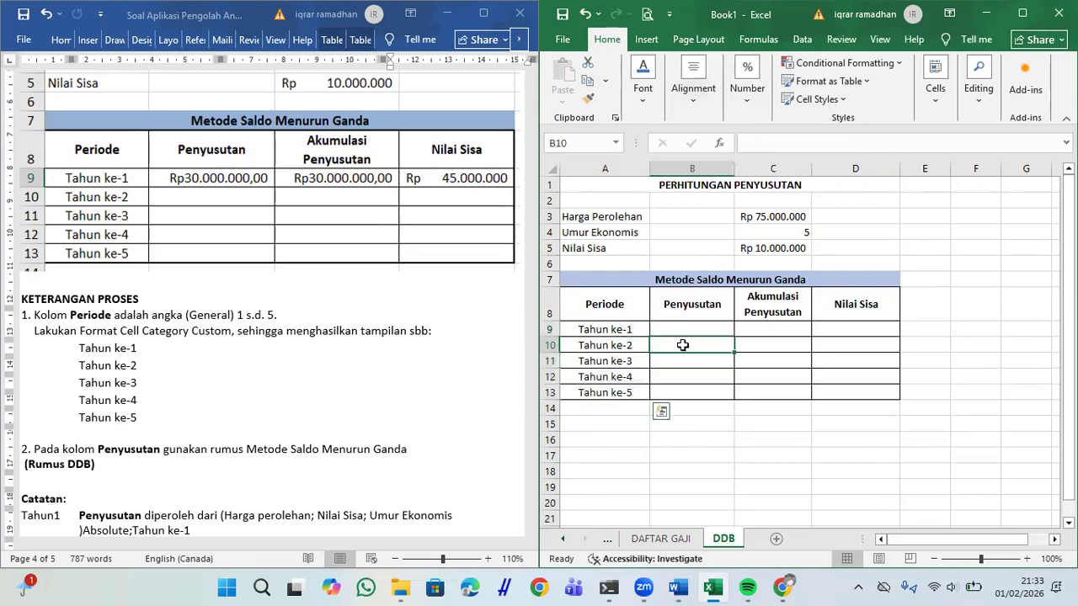
Step: Check the year values in A9 and A11 and read the Penyusutan instruction in Word
left_click(629, 332)
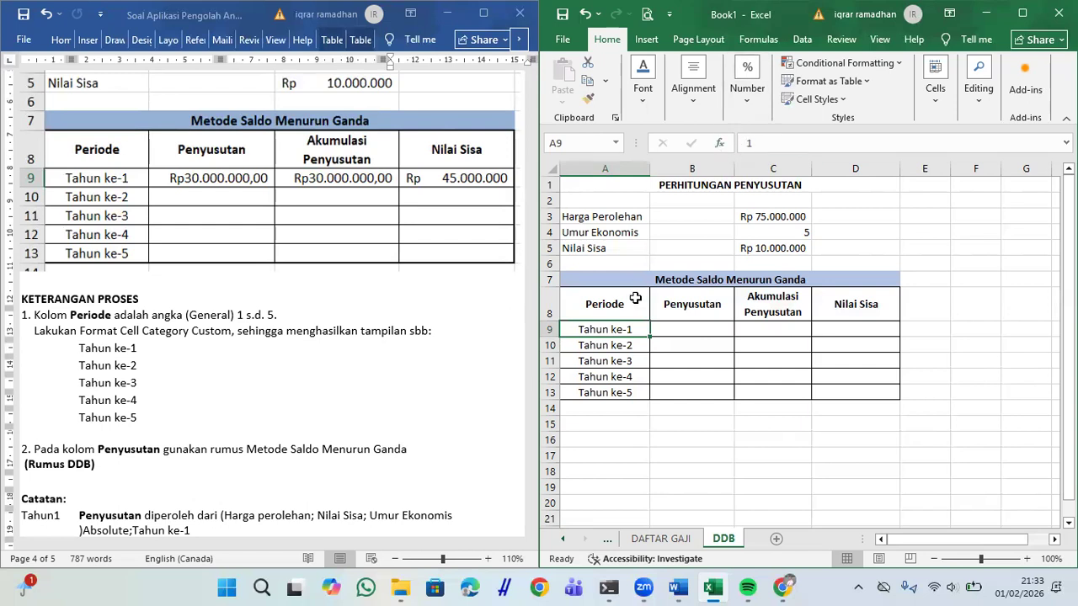
left_click(613, 360)
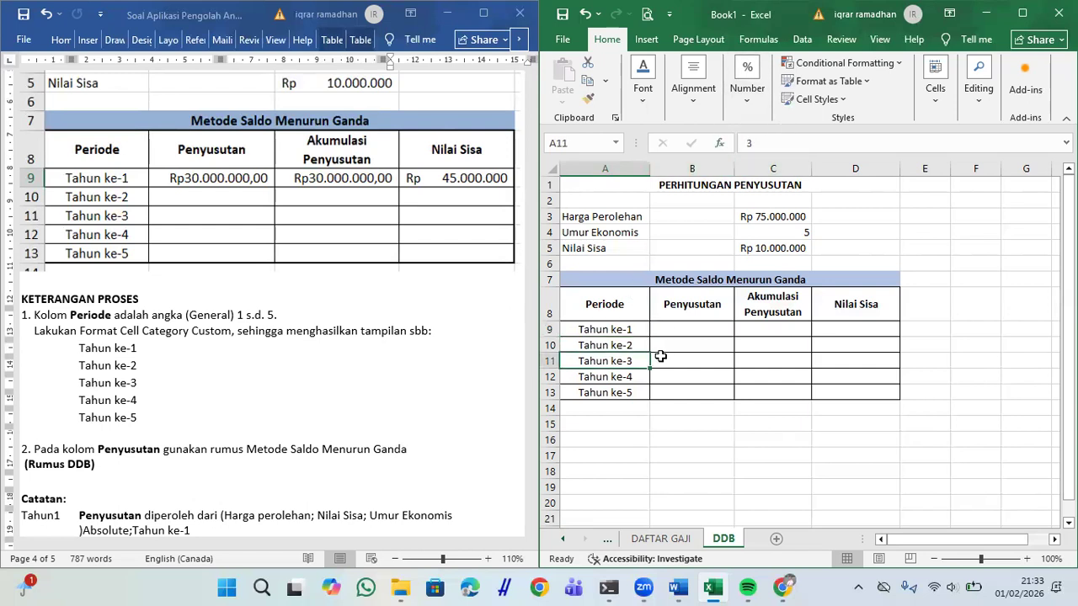
left_click(622, 330)
left_click(682, 331)
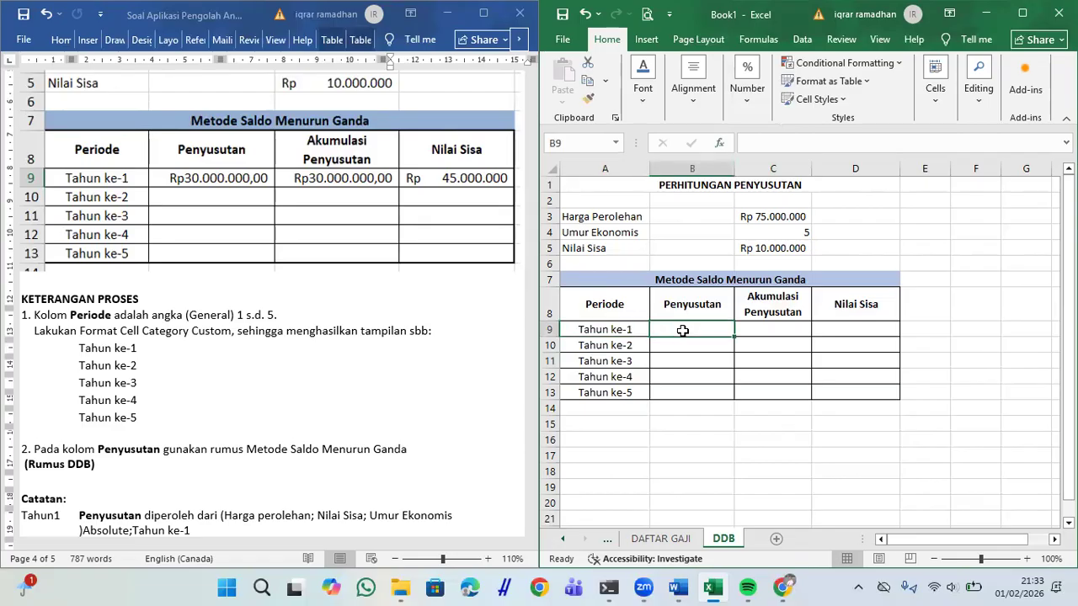
left_click(42, 449)
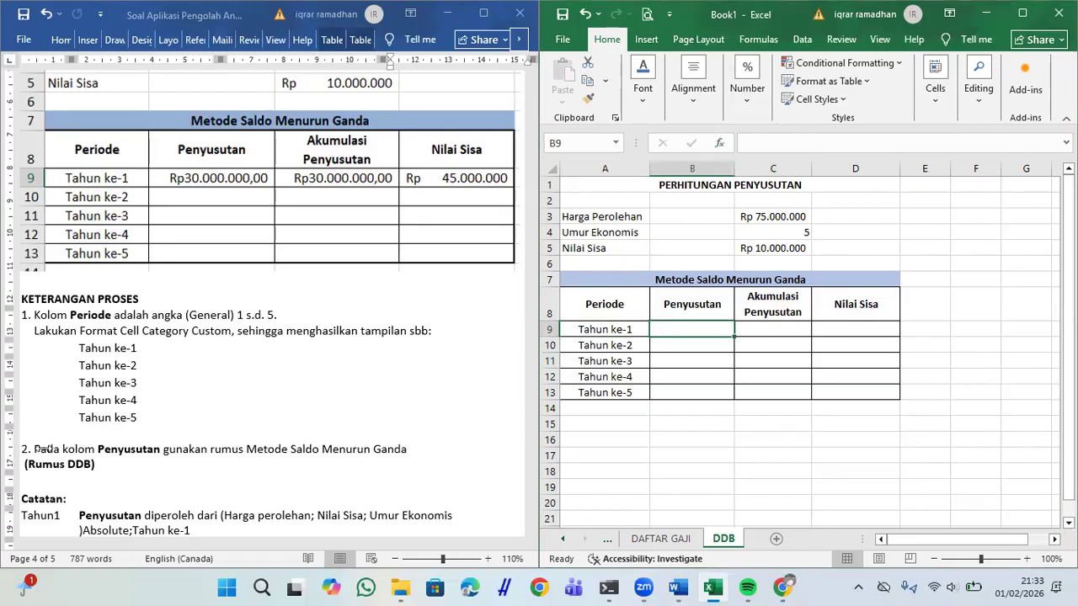
left_click_drag(42, 449, 399, 458)
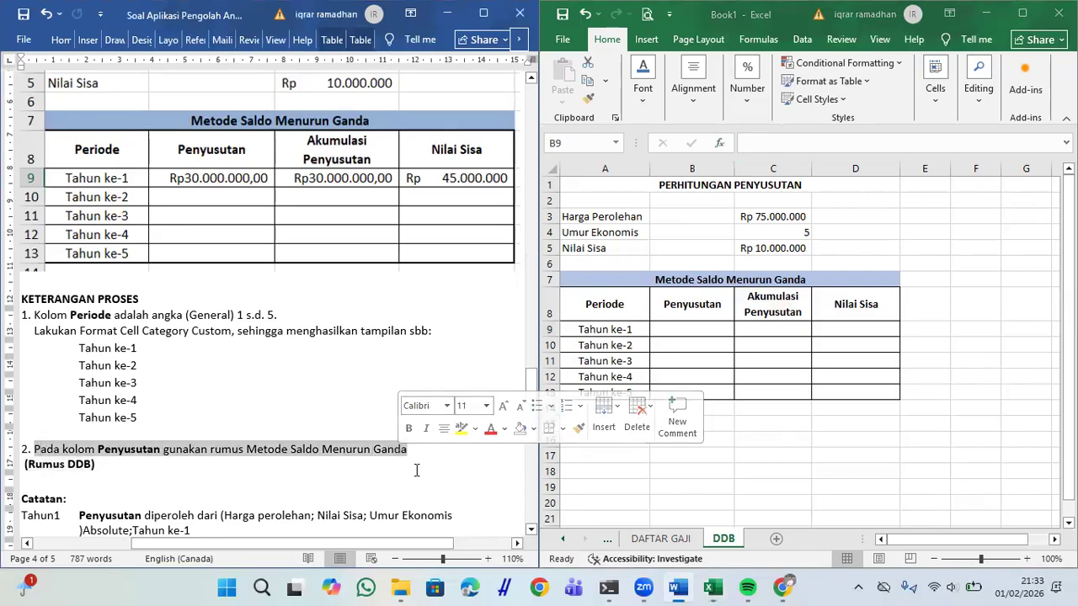
left_click(416, 469)
left_click(670, 335)
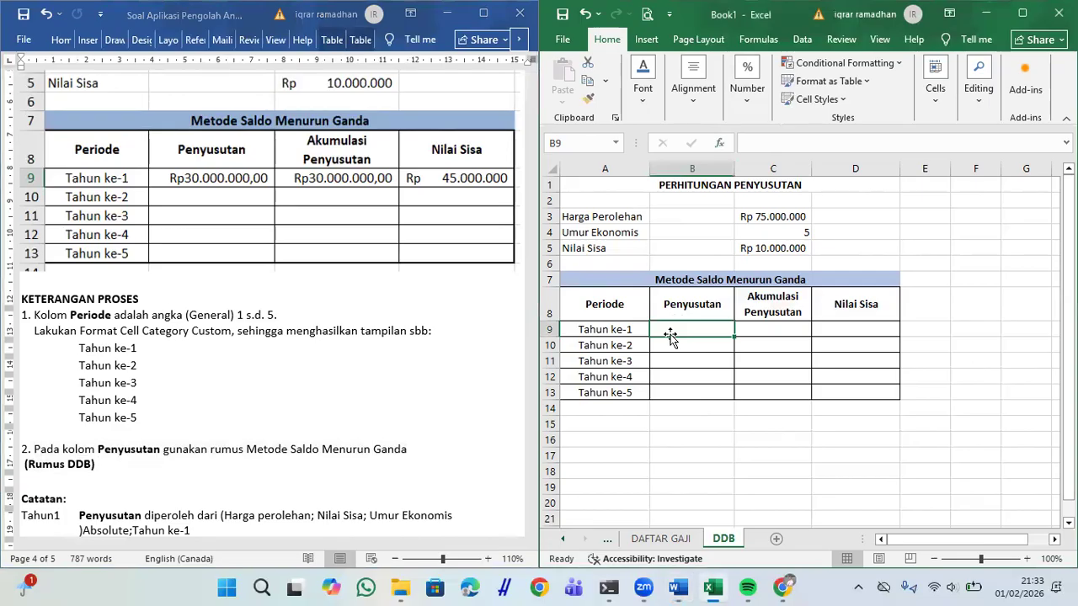
Step: Enter =DDB($C$3;$C$5;$C$4;A9) in B9 for the Tahun ke-1 depreciation
type("=DD")
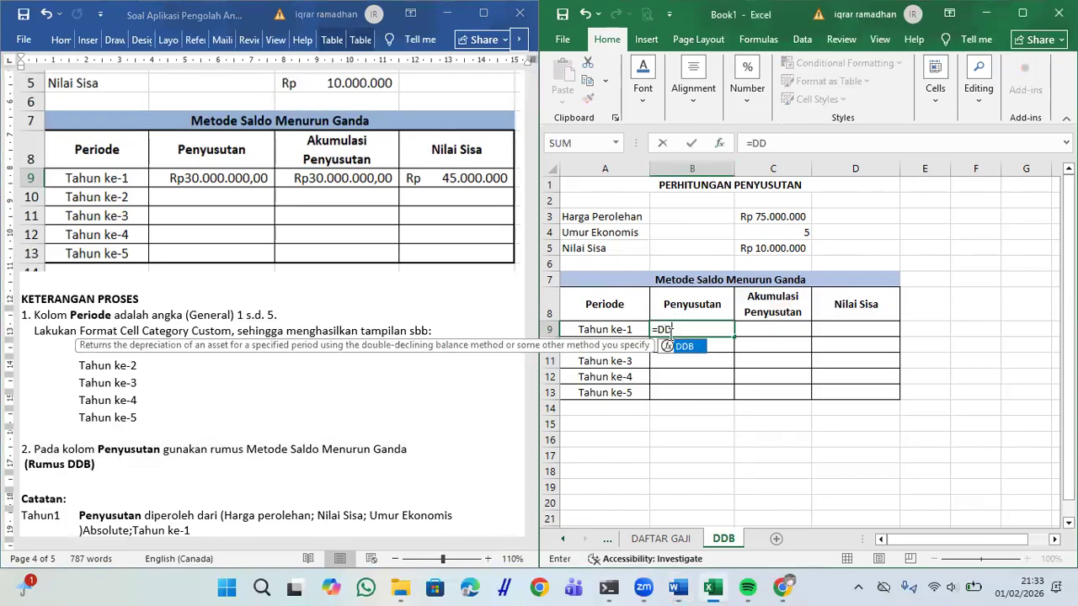
type("B(")
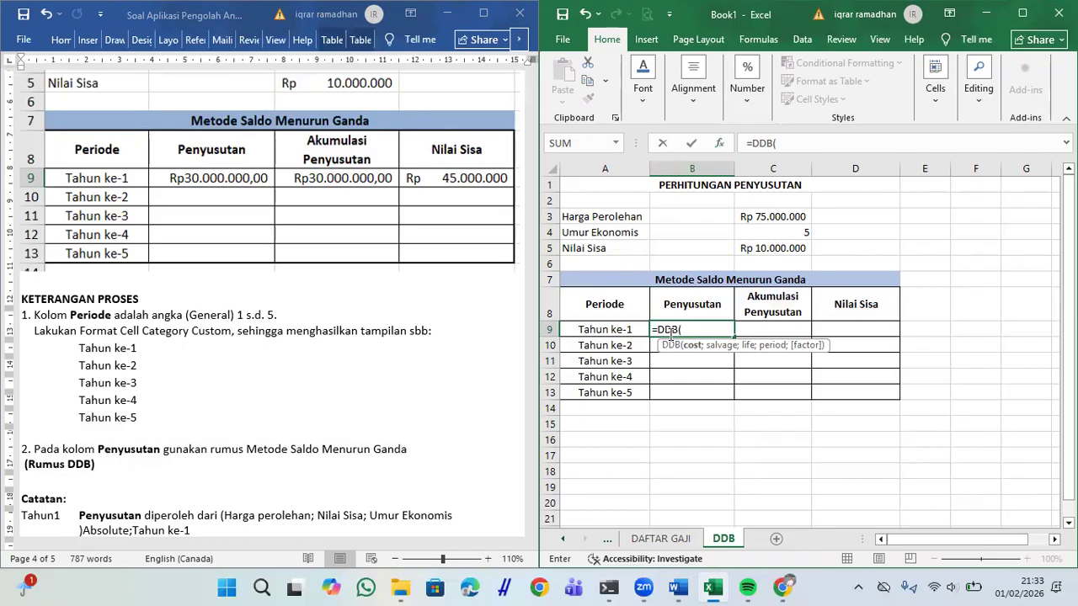
left_click(790, 218)
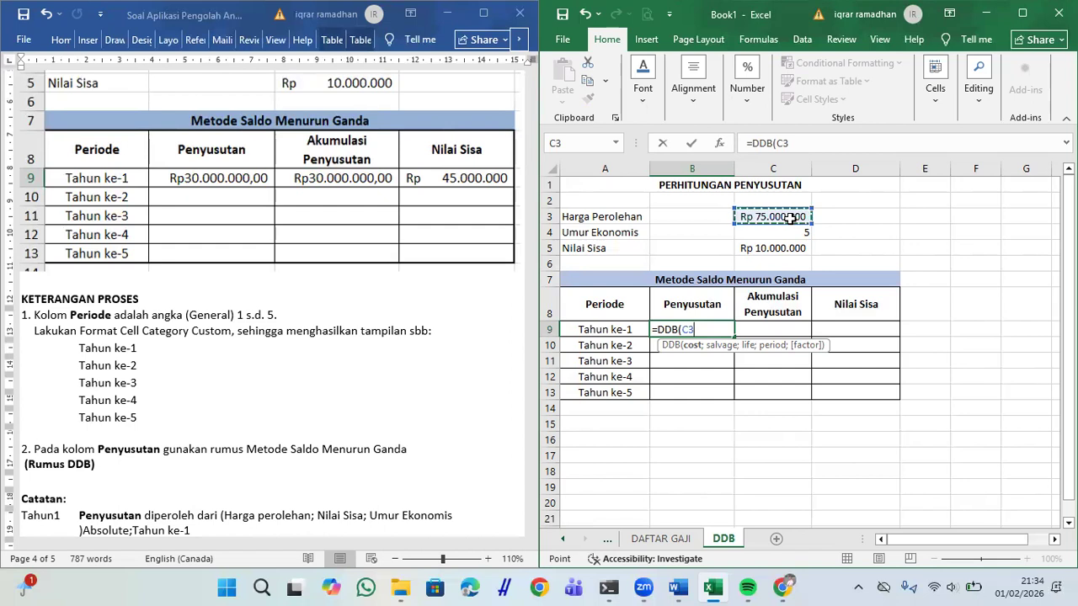
key("F4")
type(";")
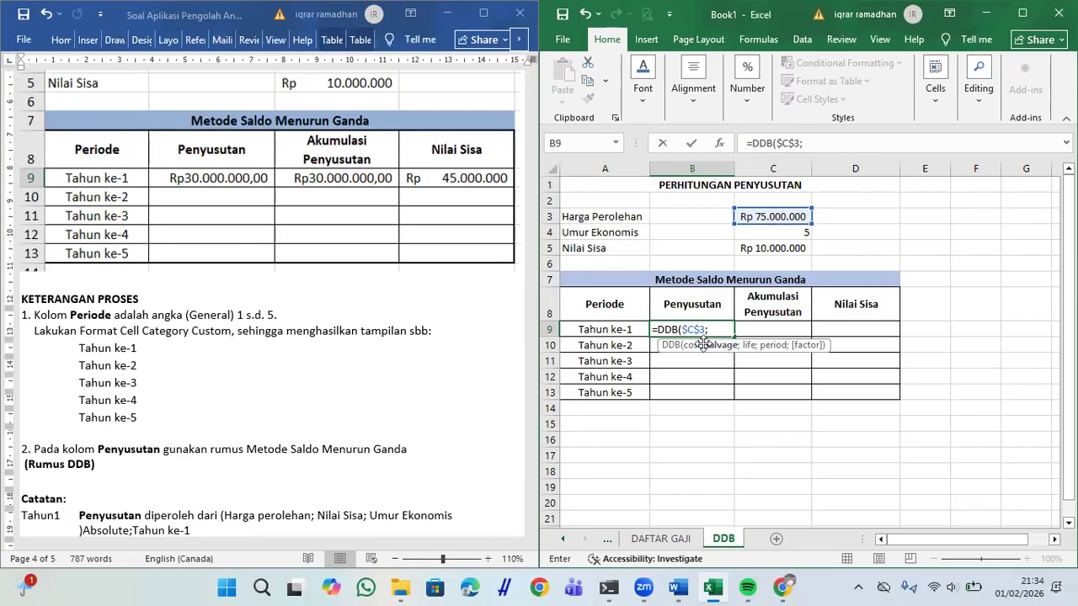
left_click(757, 251)
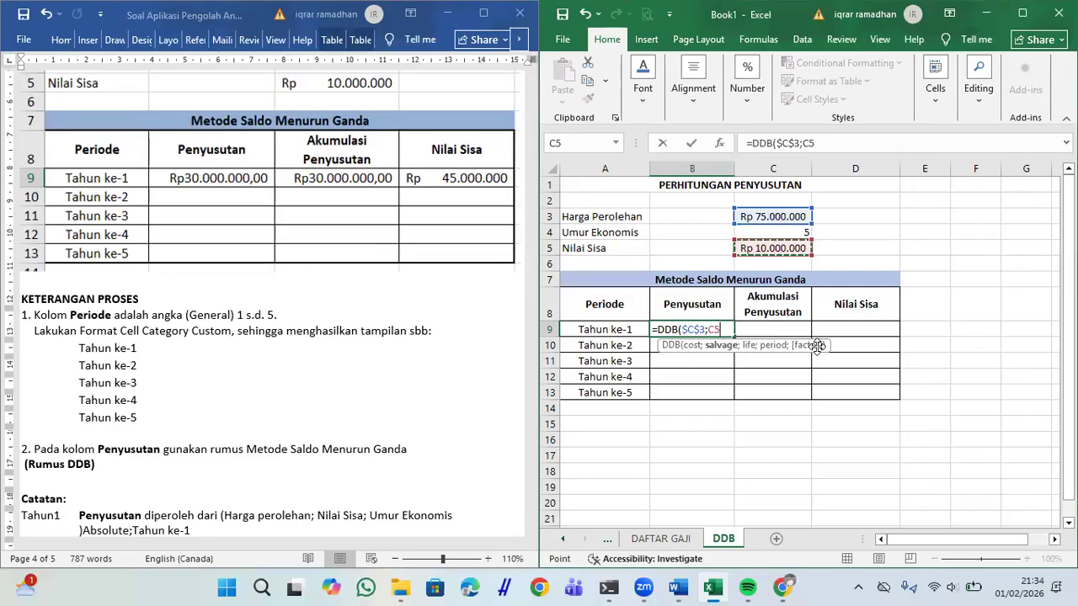
key("F4")
type(";")
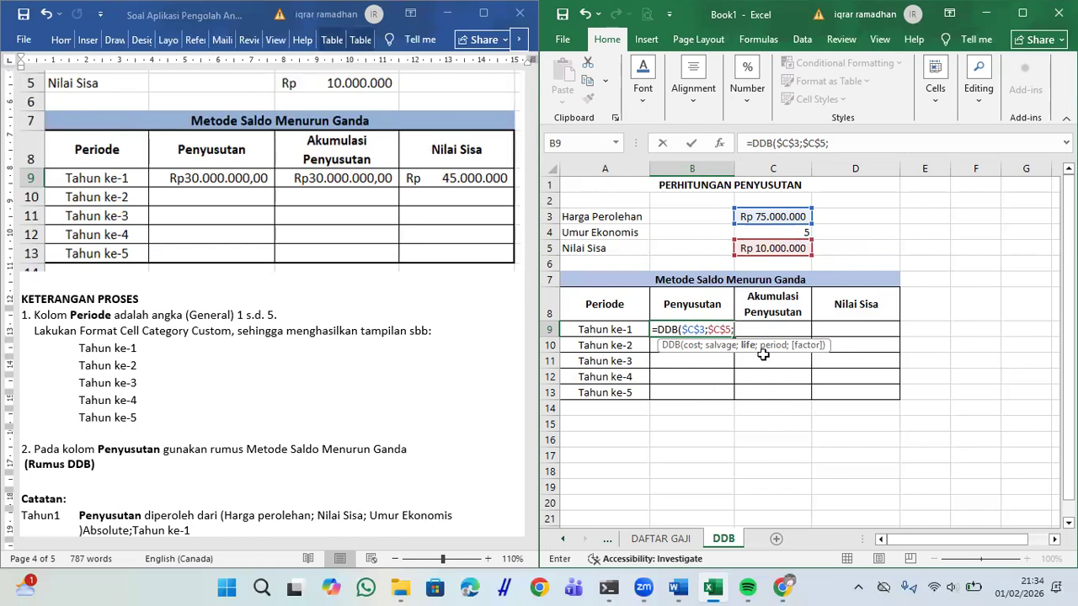
left_click(778, 231)
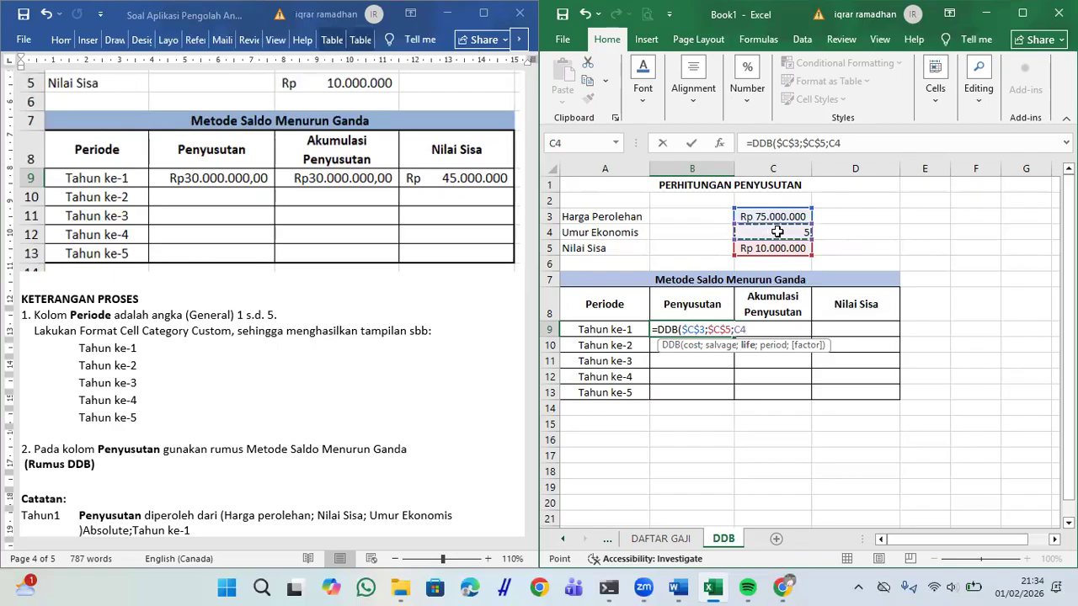
key("F4")
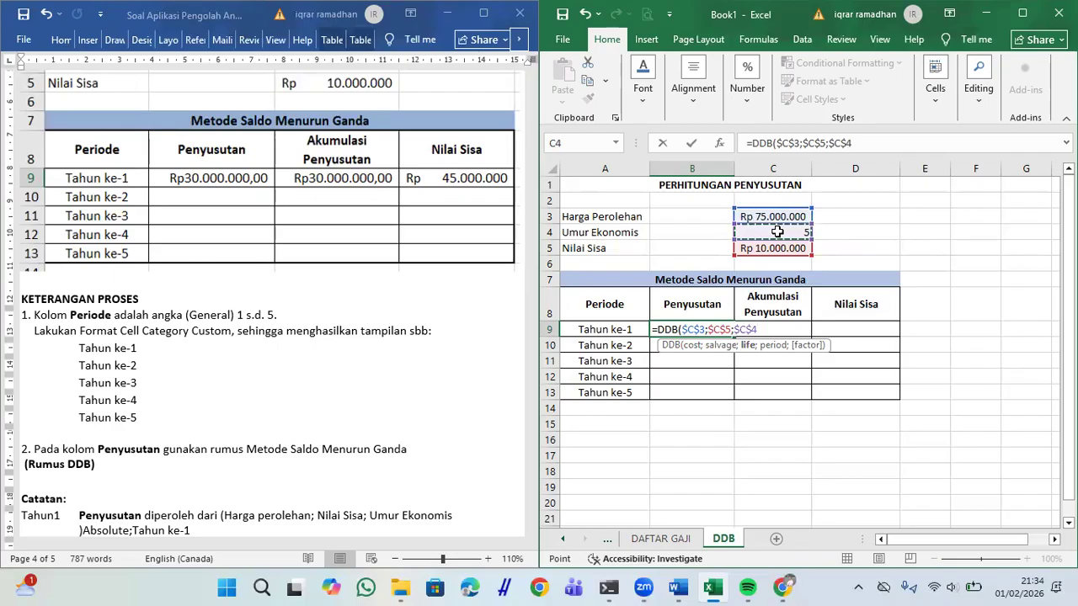
type(";")
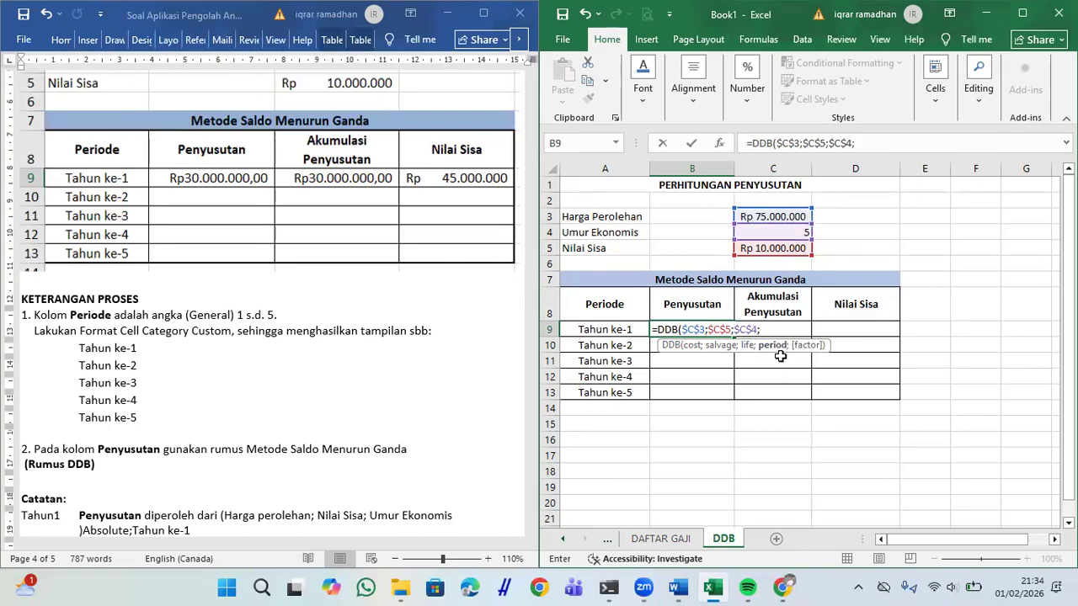
left_click(611, 331)
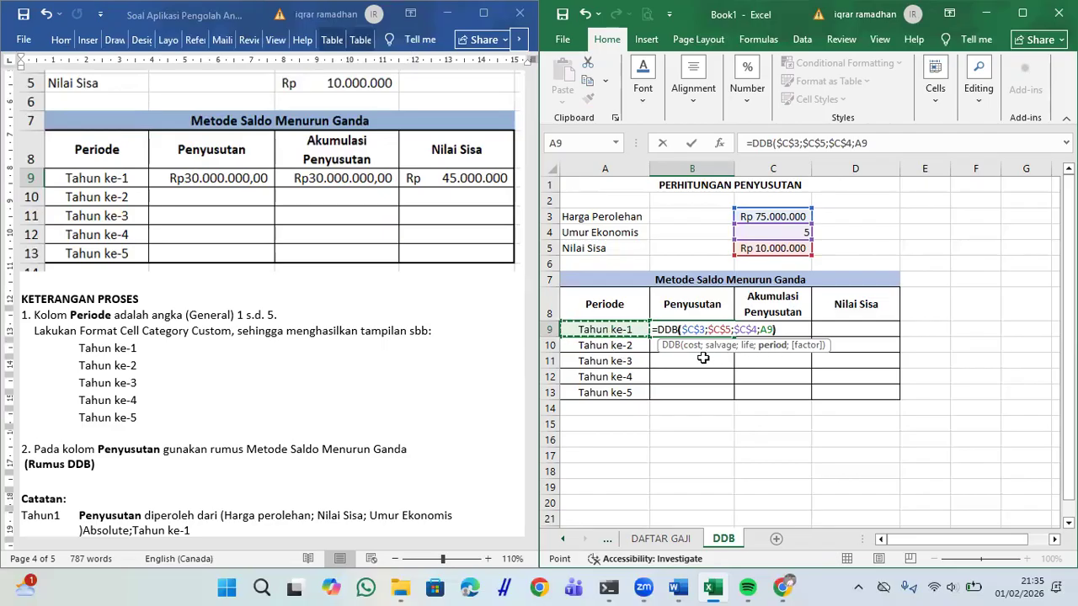
key("Return")
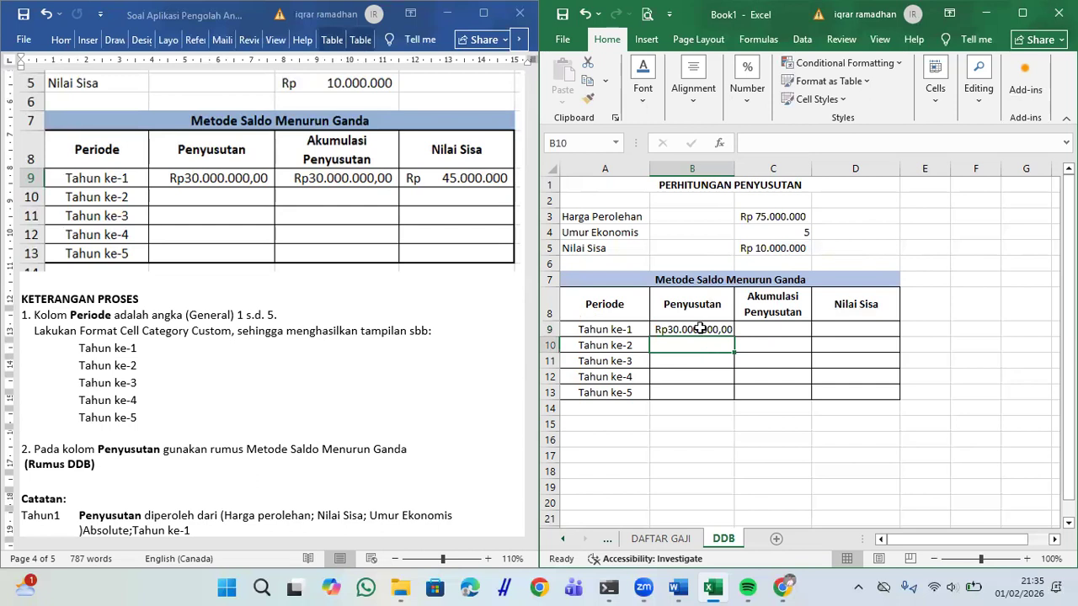
Step: Fill the DDB formula down to B13 and remove both decimal places
left_click(700, 329)
left_click_drag(734, 337, 730, 400)
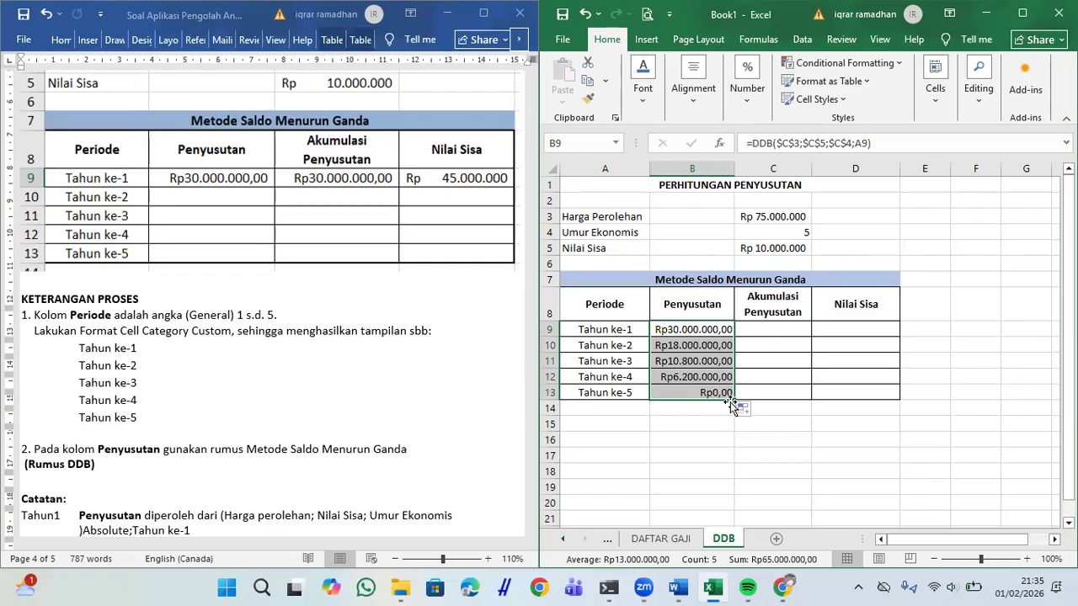
left_click(747, 82)
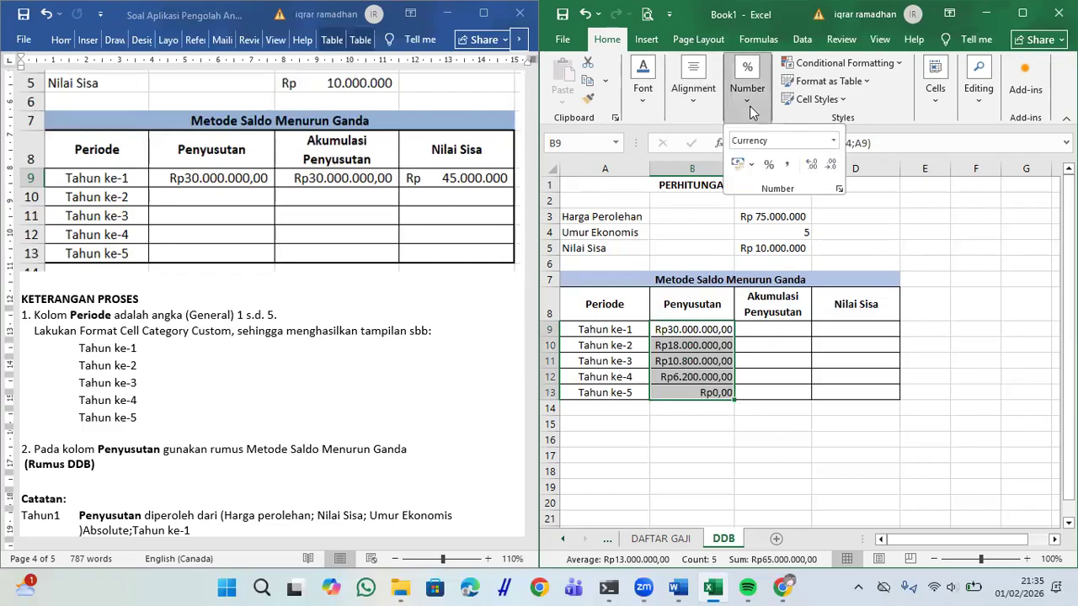
left_click(830, 171)
left_click(830, 171)
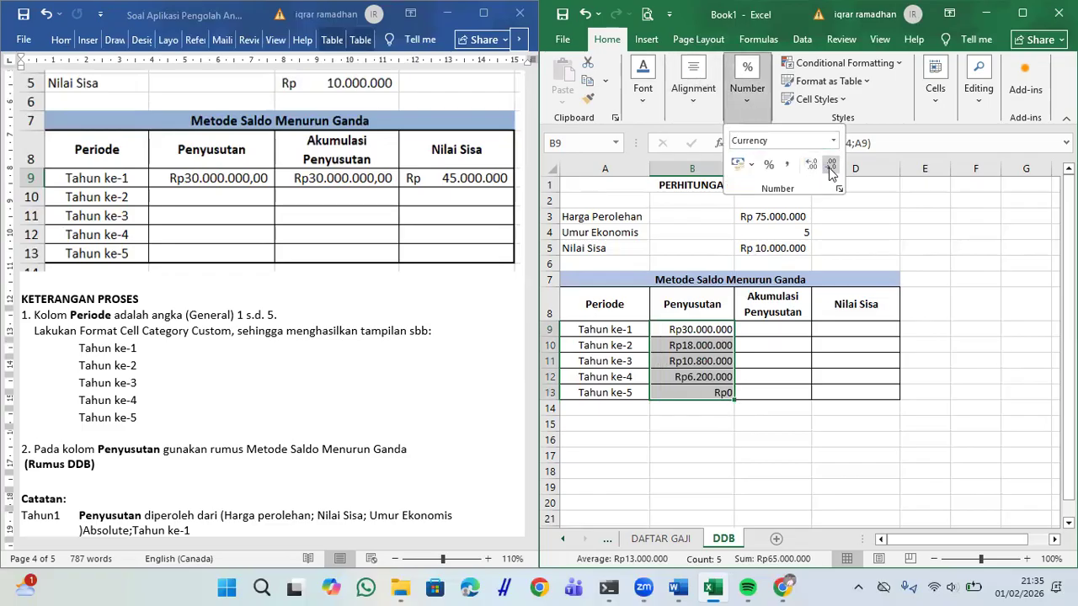
left_click(768, 327)
left_click(768, 327)
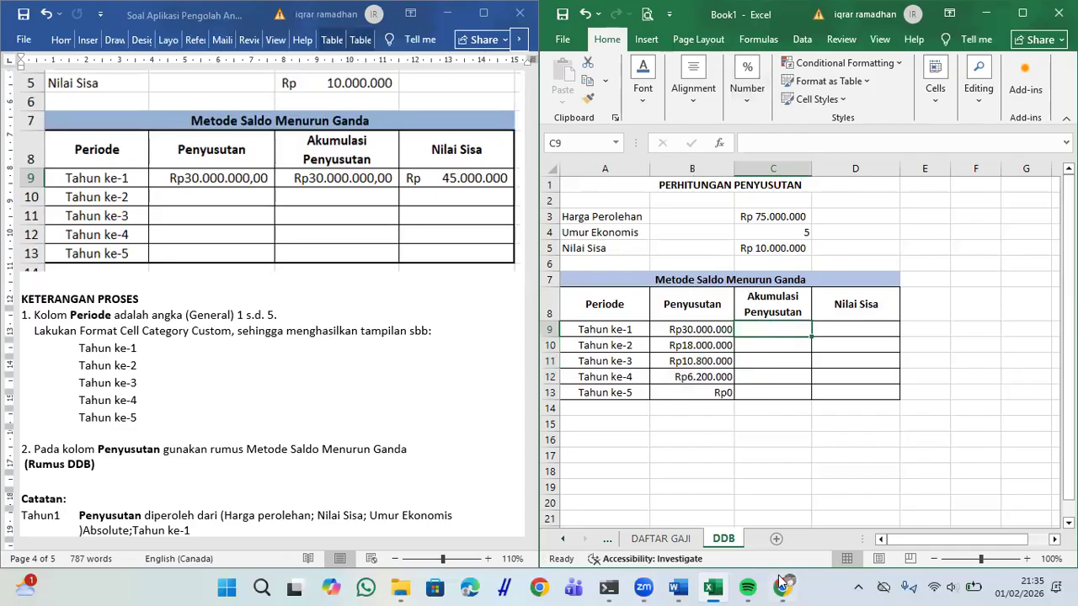
Step: Read the accumulated depreciation rule, then enter =B9 in C9 to show Rp30.000.000
left_click(380, 388)
scroll(380, 388, "down", 1)
scroll(380, 388, "down", 2)
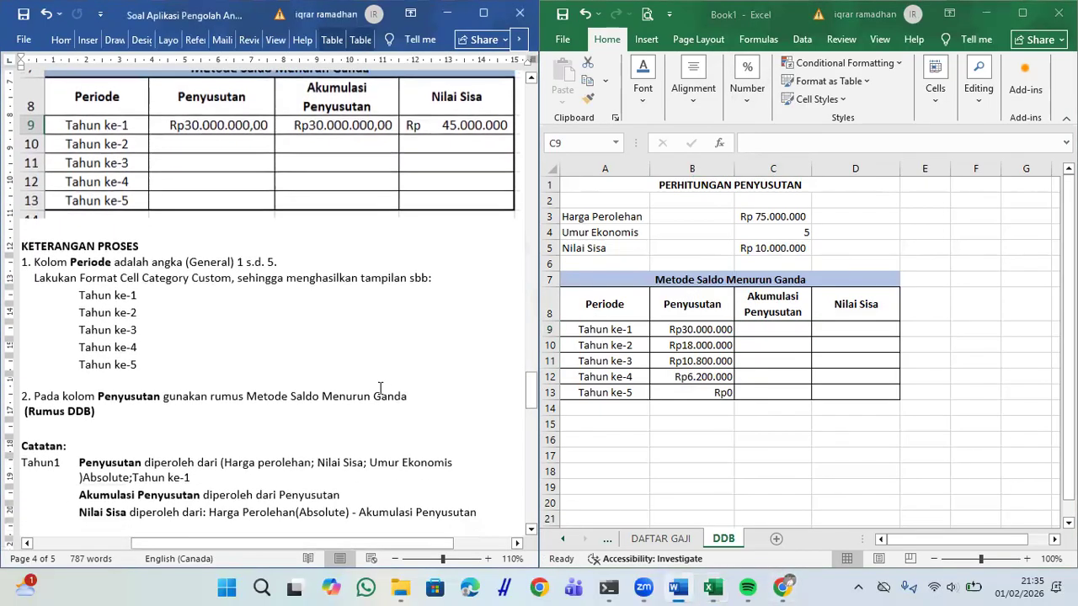
scroll(380, 388, "down", 5)
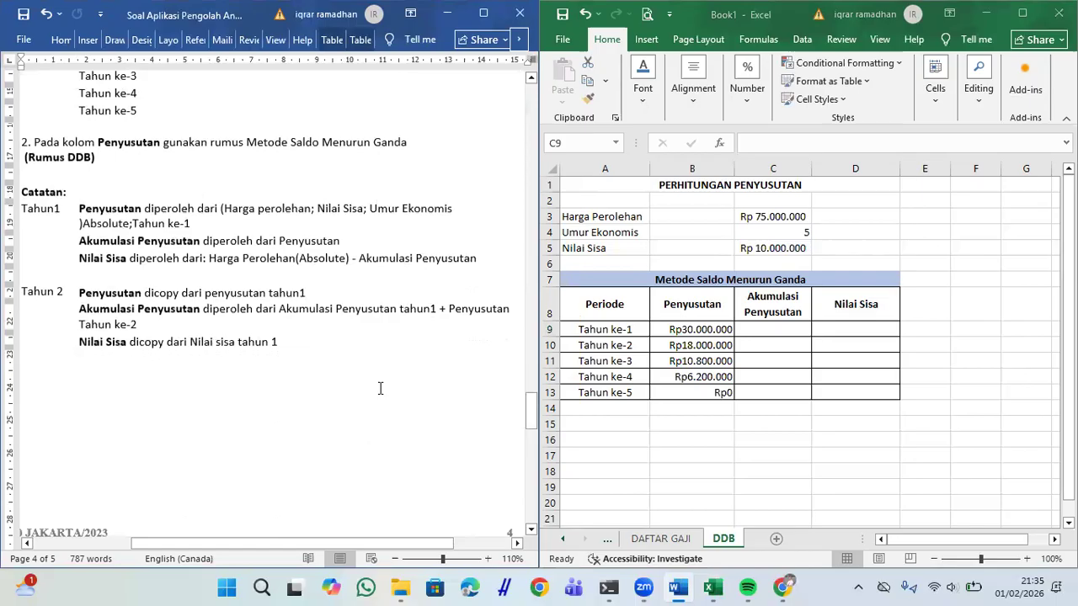
scroll(380, 388, "up", 4)
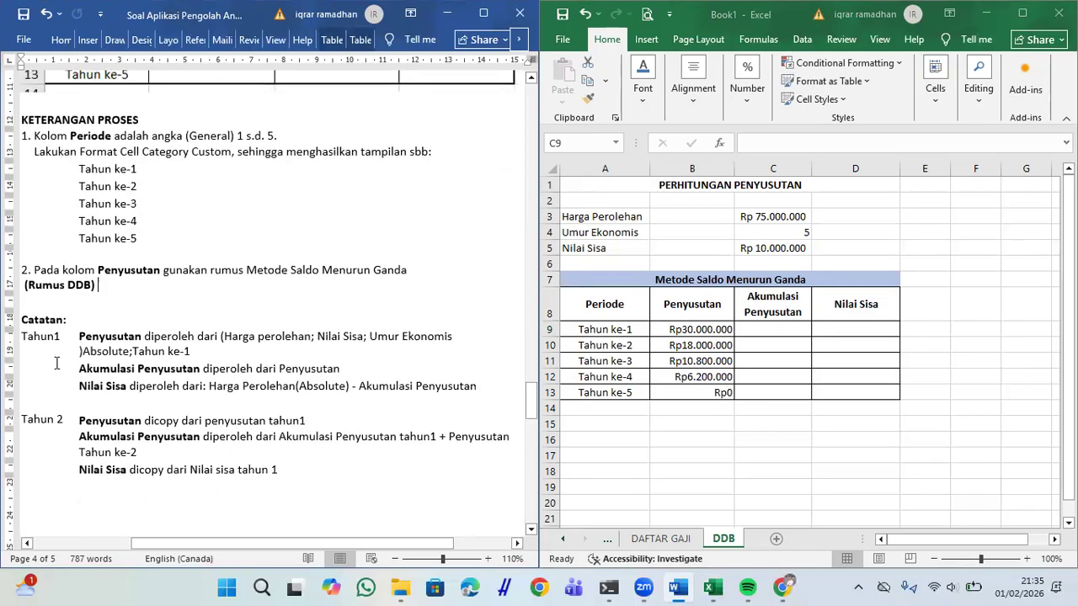
left_click_drag(105, 372, 349, 368)
left_click(764, 331)
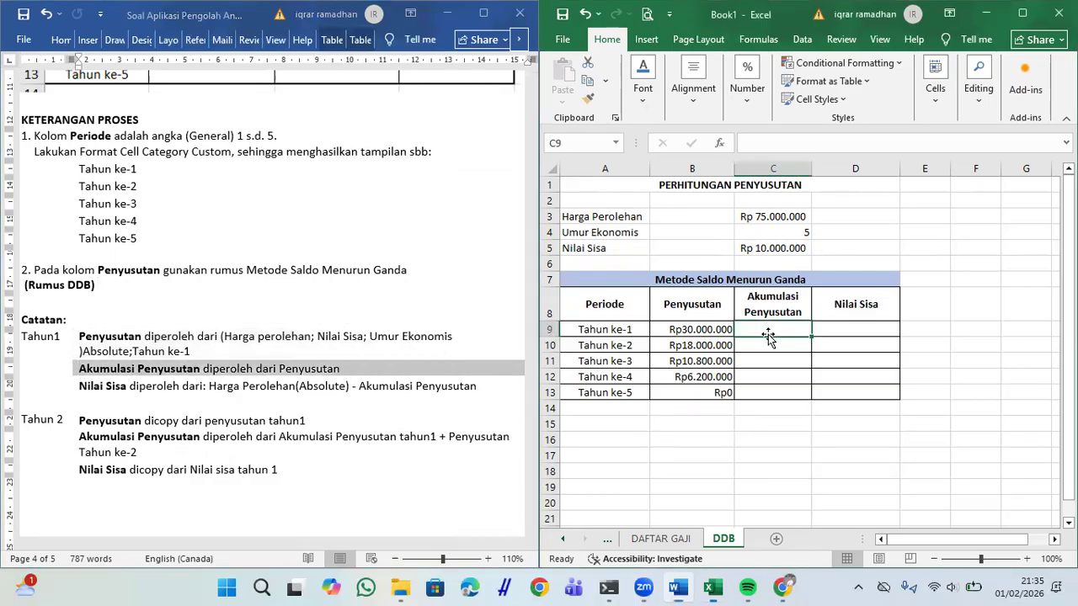
type("=")
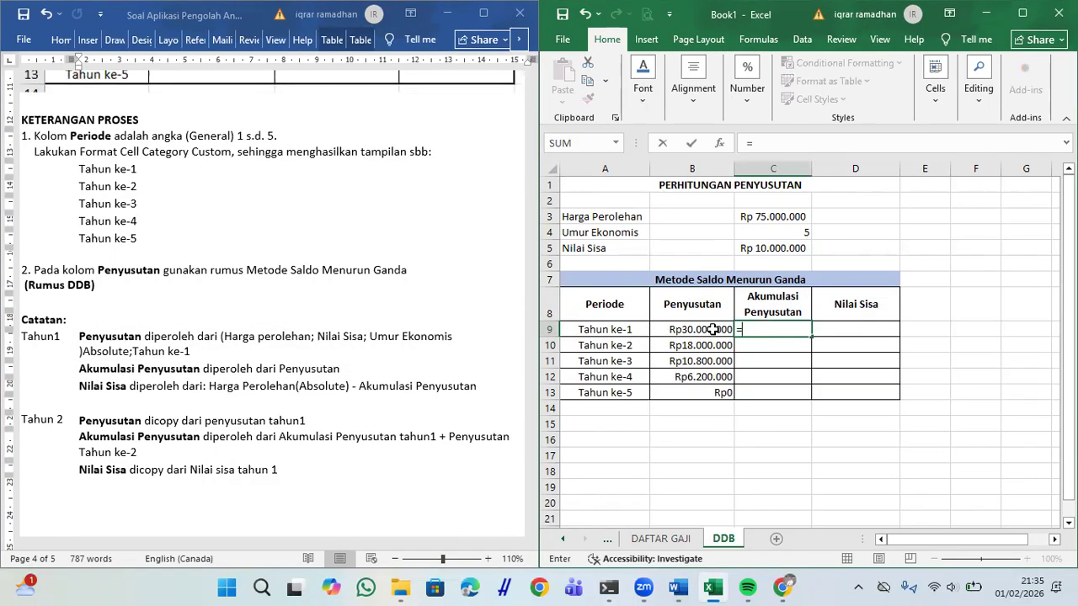
left_click(713, 329)
key("Return")
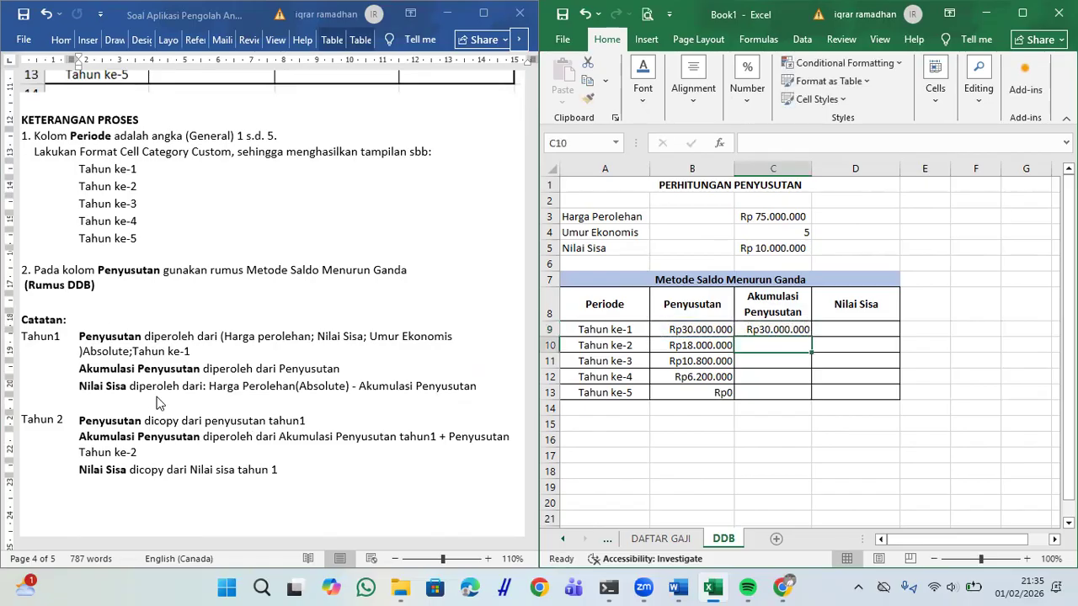
Step: Read the Nilai Sisa rule in the Word notes and select cell D9
left_click(221, 390)
left_click_drag(211, 387, 475, 392)
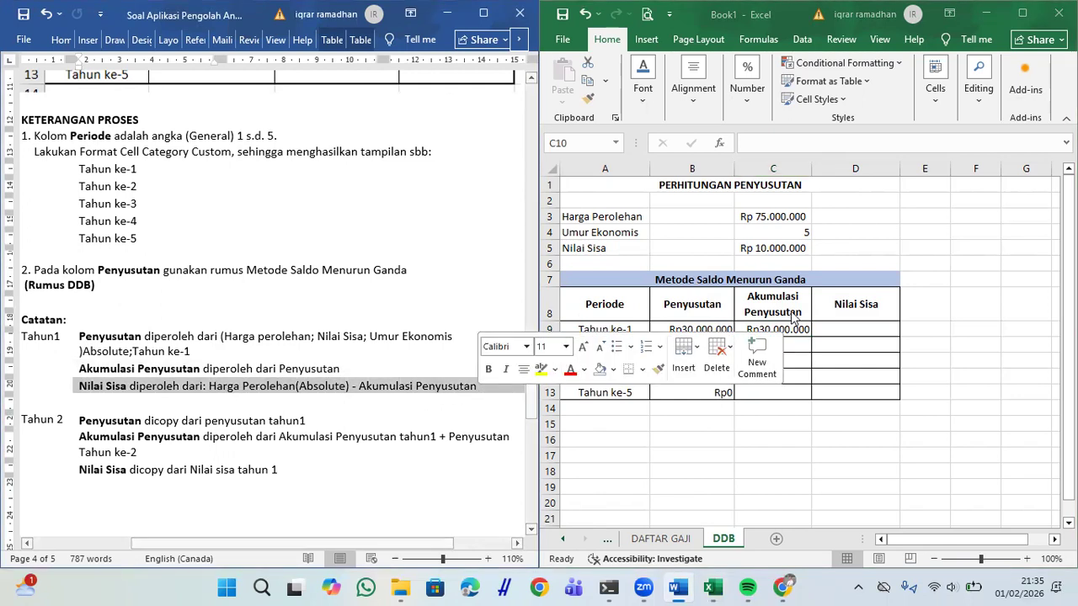
left_click(851, 332)
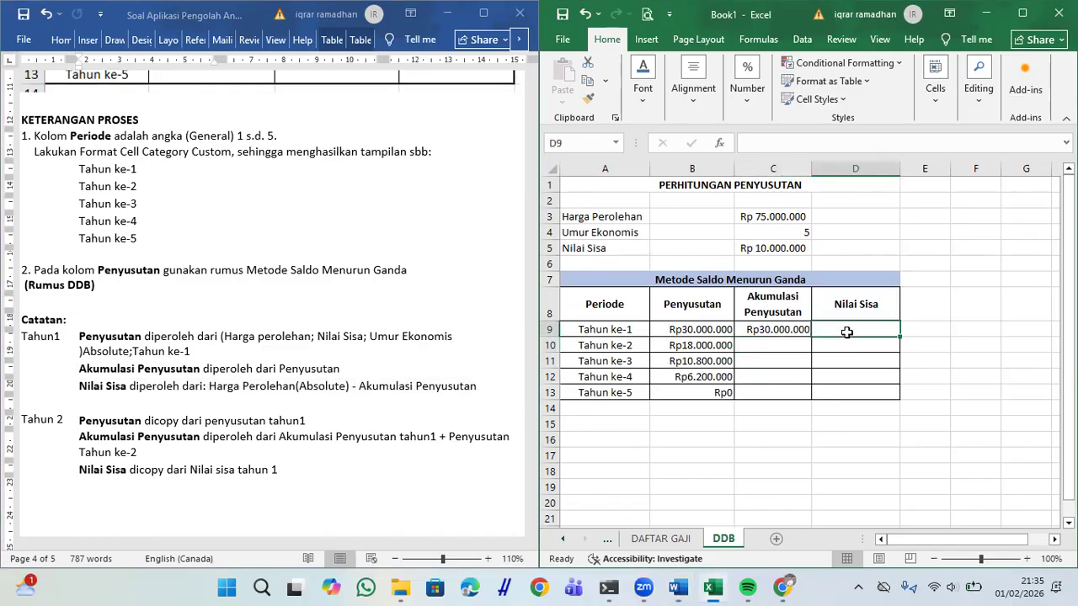
Step: Enter =$C$3-C9 in D9, giving a Tahun ke-1 Nilai Sisa of Rp 45.000.000
type("=")
left_click(769, 218)
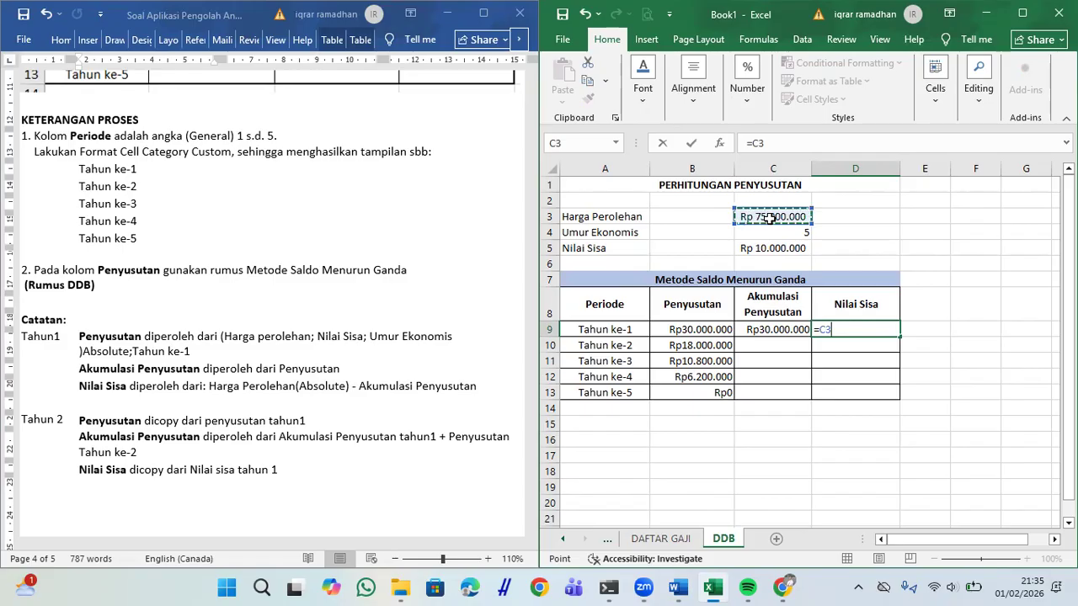
key("F4")
type("-")
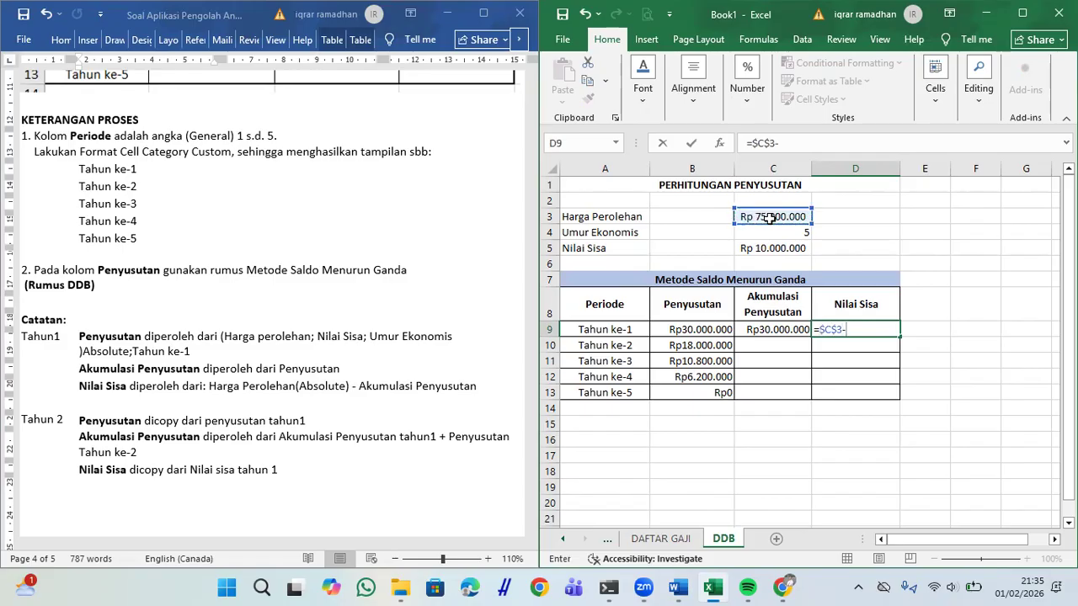
left_click(795, 330)
key("Return")
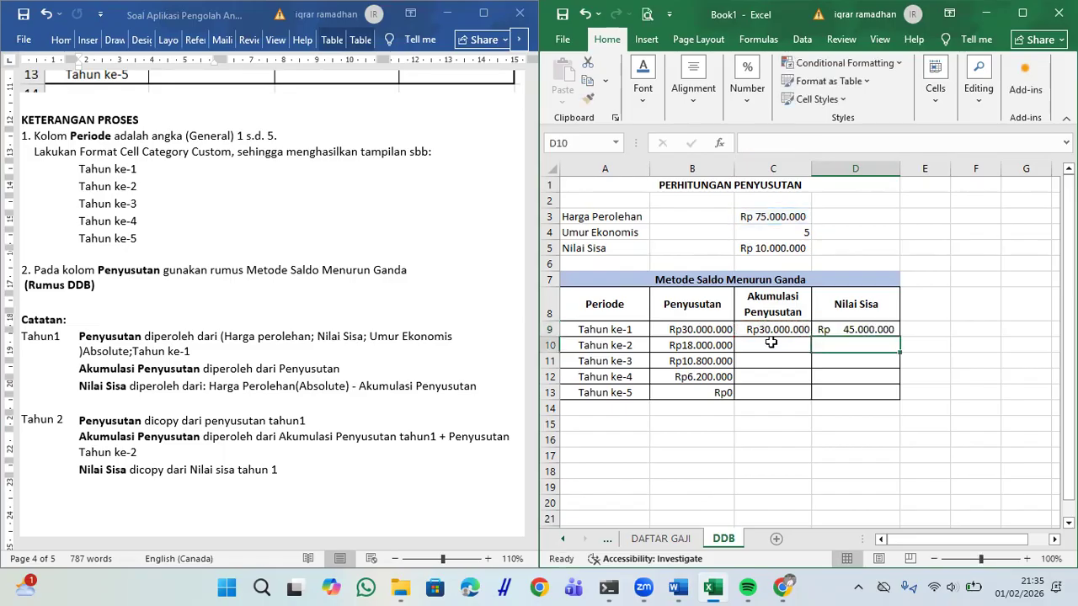
Step: Read the year-two accumulated depreciation rule in Word and return to C10
left_click(770, 343)
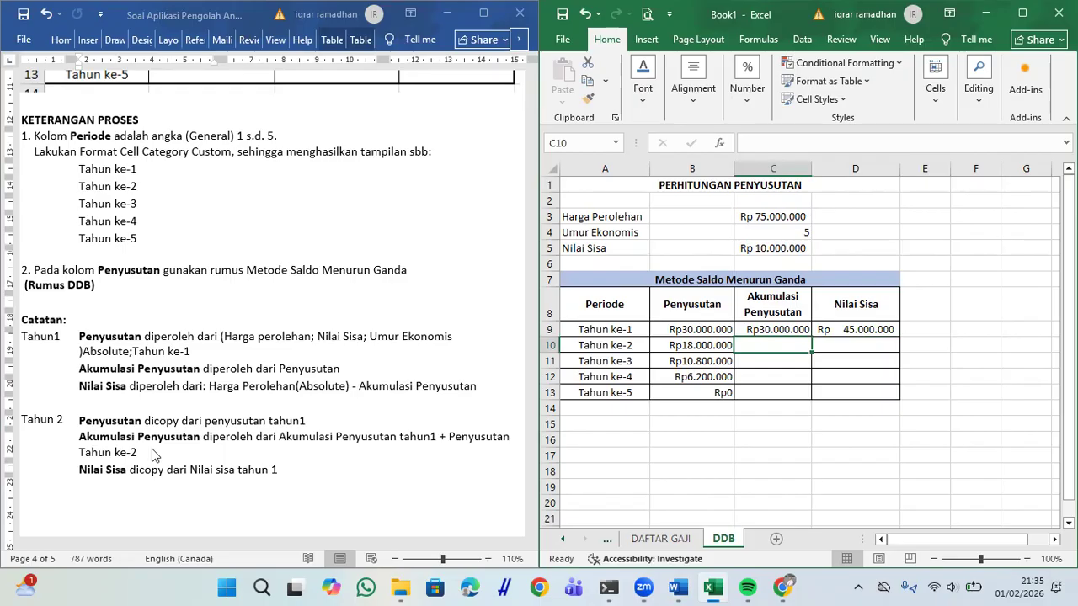
left_click(224, 438)
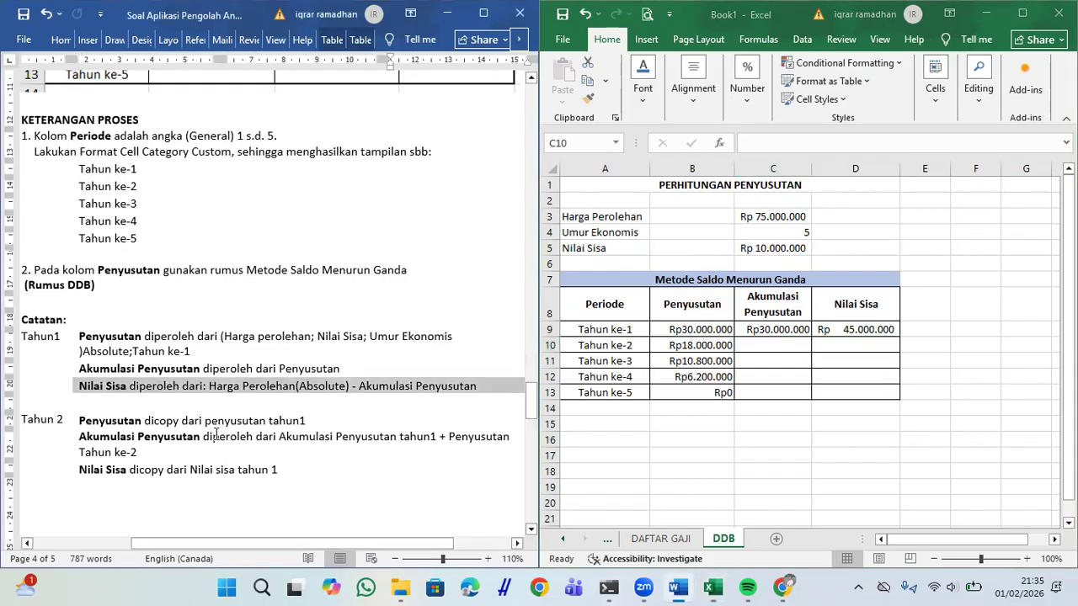
left_click_drag(251, 439, 431, 454)
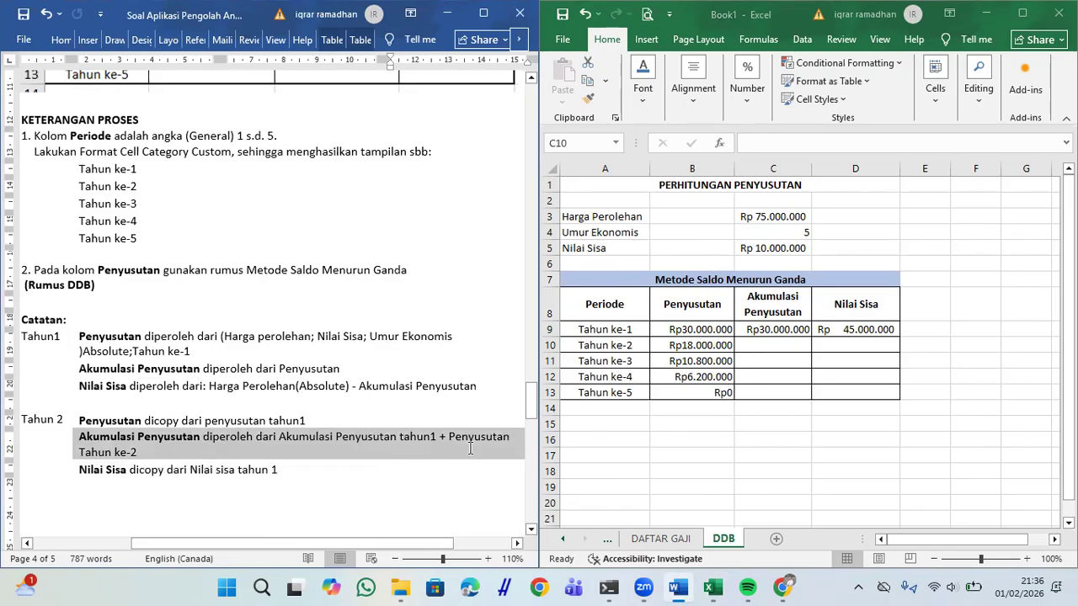
right_click(448, 439)
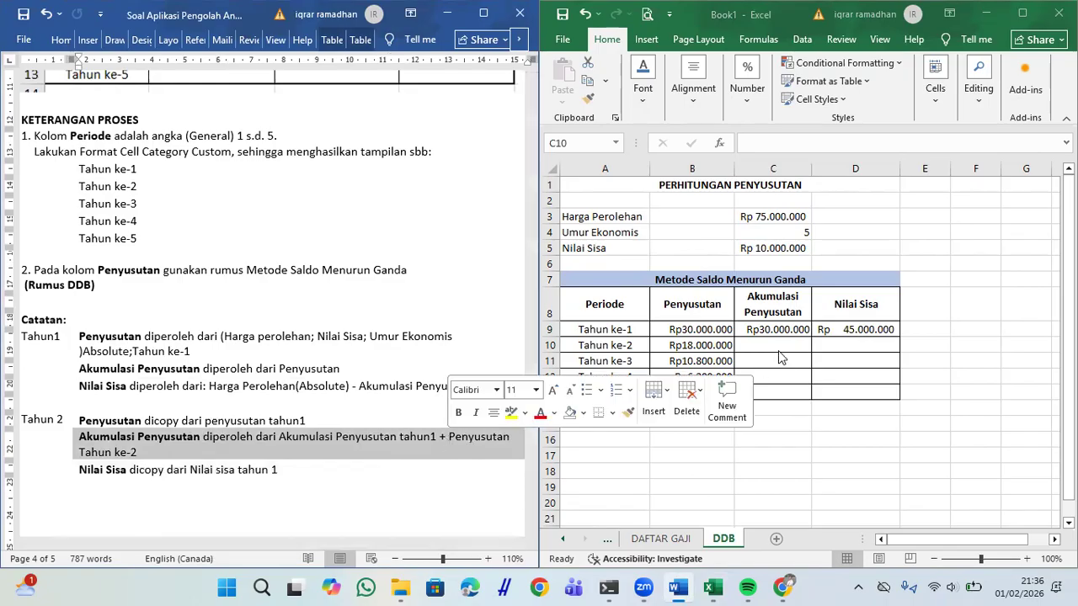
left_click(778, 350)
Step: Enter =C9+B10 in C10 and fill it down to C13
type("=")
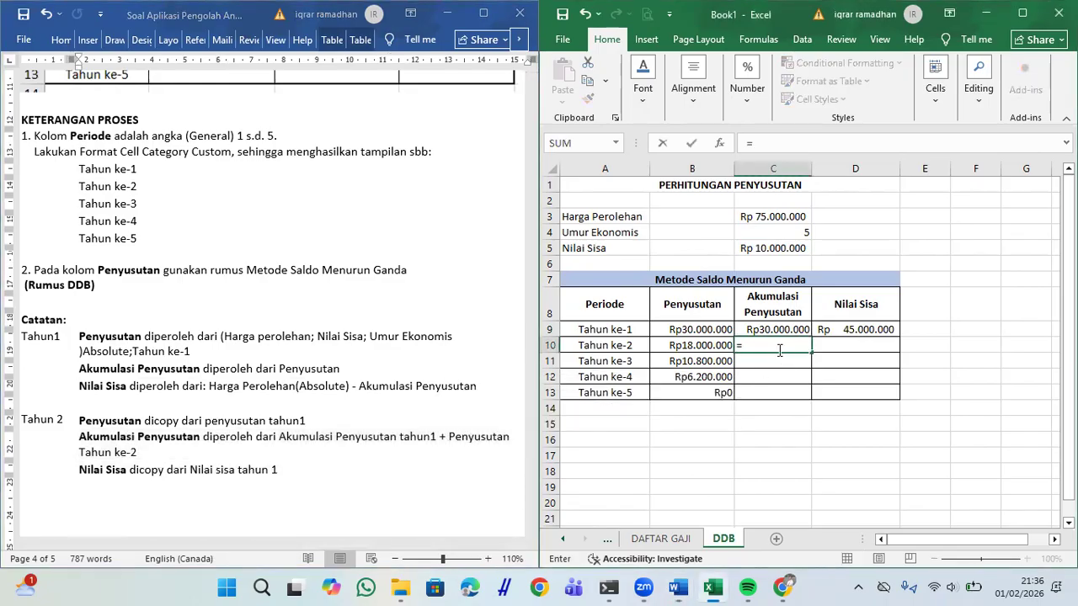
left_click(770, 330)
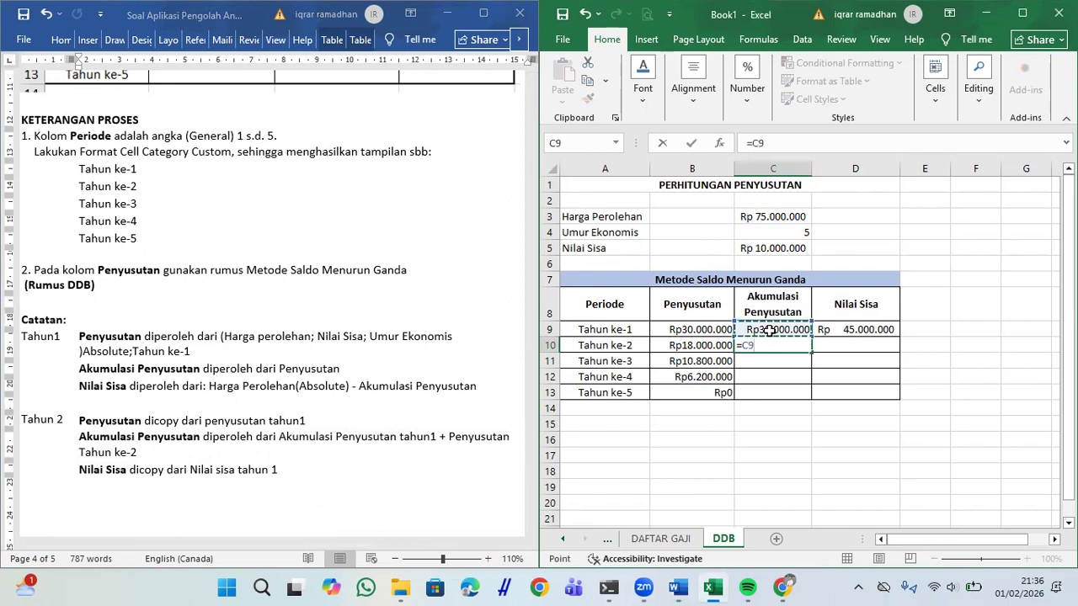
type("+")
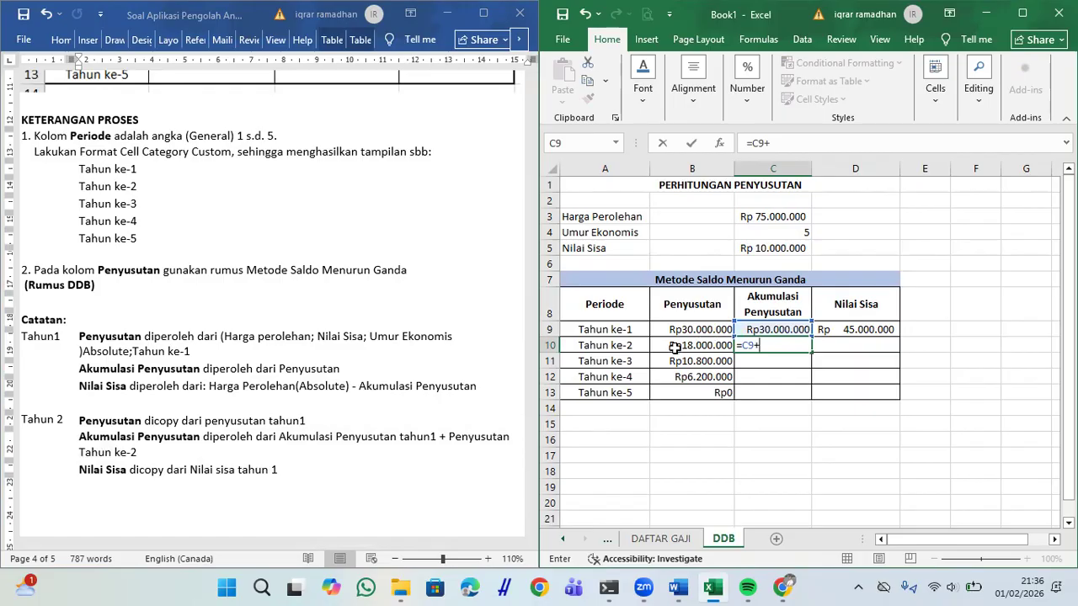
left_click(674, 348)
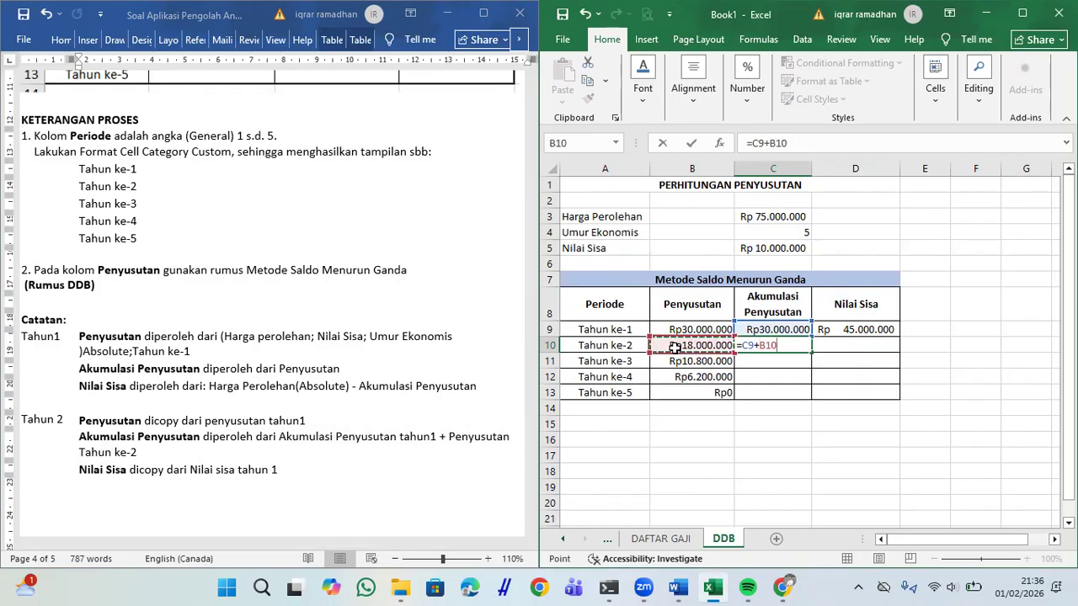
key("Return")
left_click(764, 344)
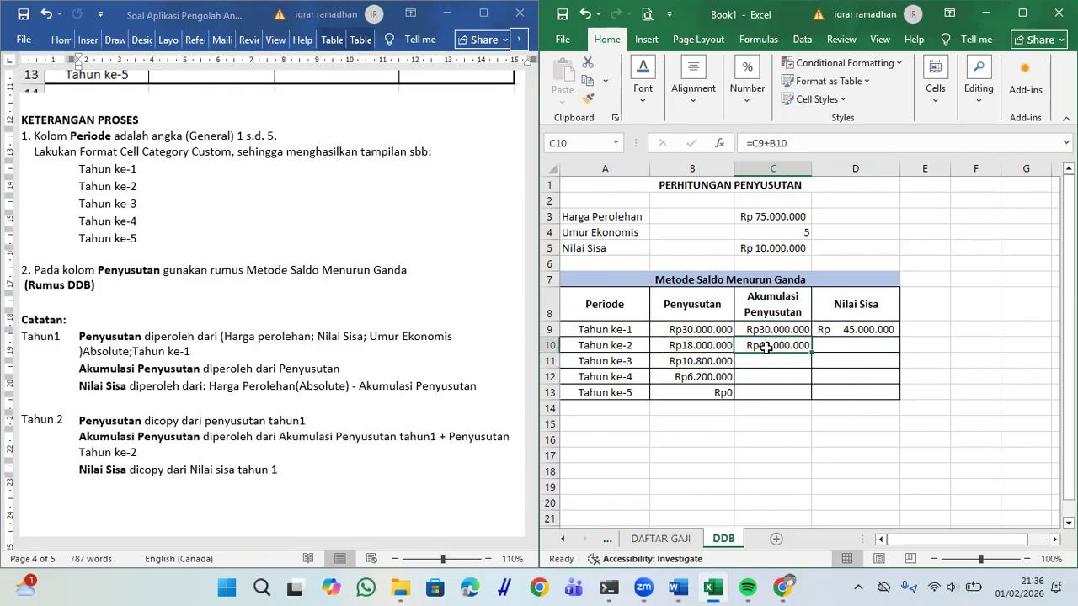
left_click_drag(809, 352, 808, 400)
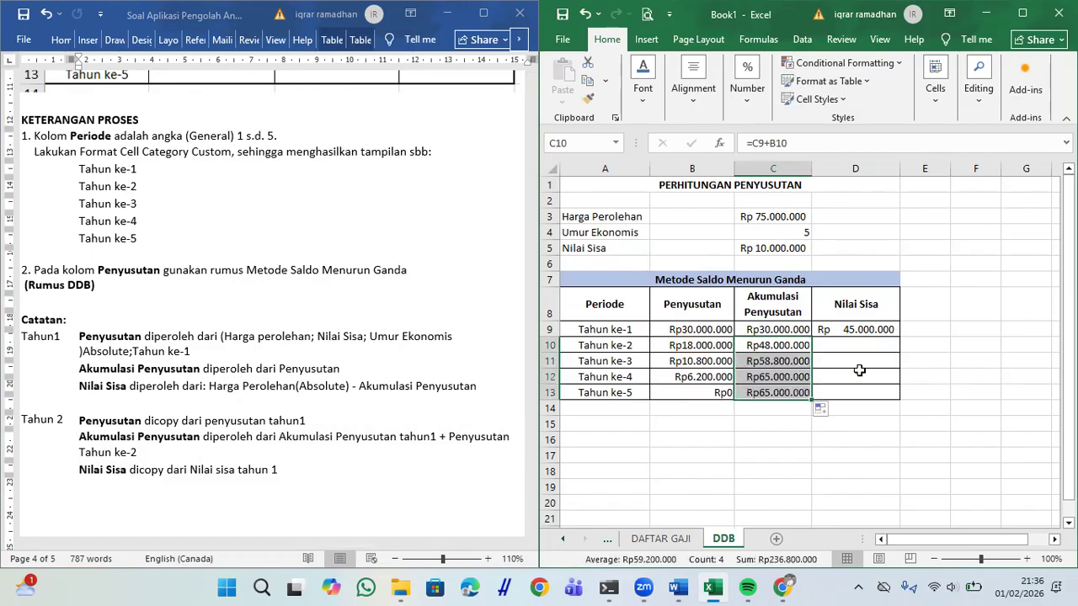
Step: Fill the Nilai Sisa formula from D9 down to D13
left_click(859, 373)
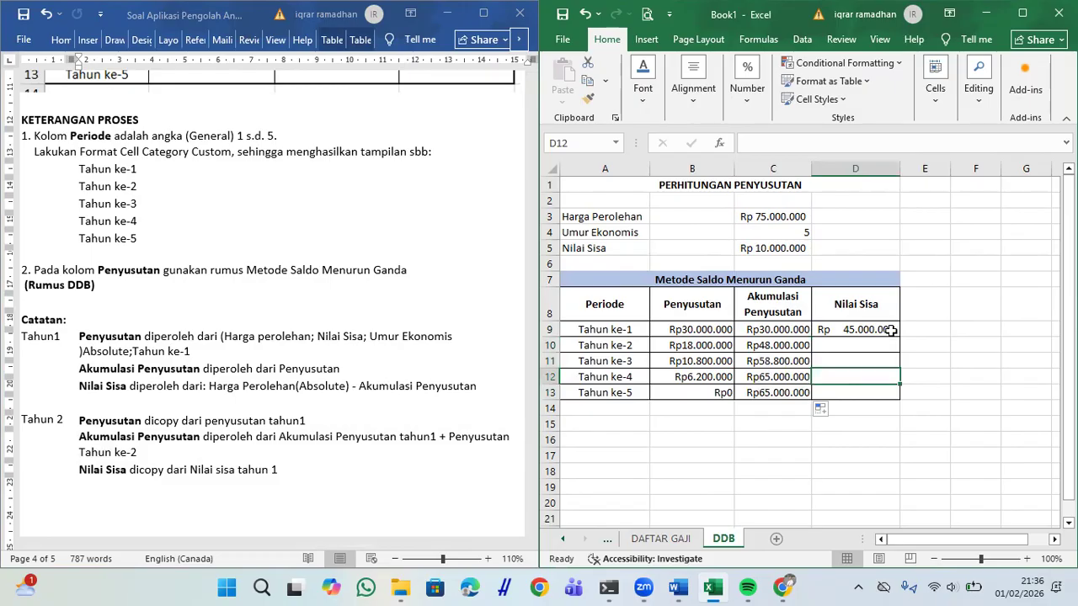
left_click(890, 330)
left_click_drag(898, 336, 899, 399)
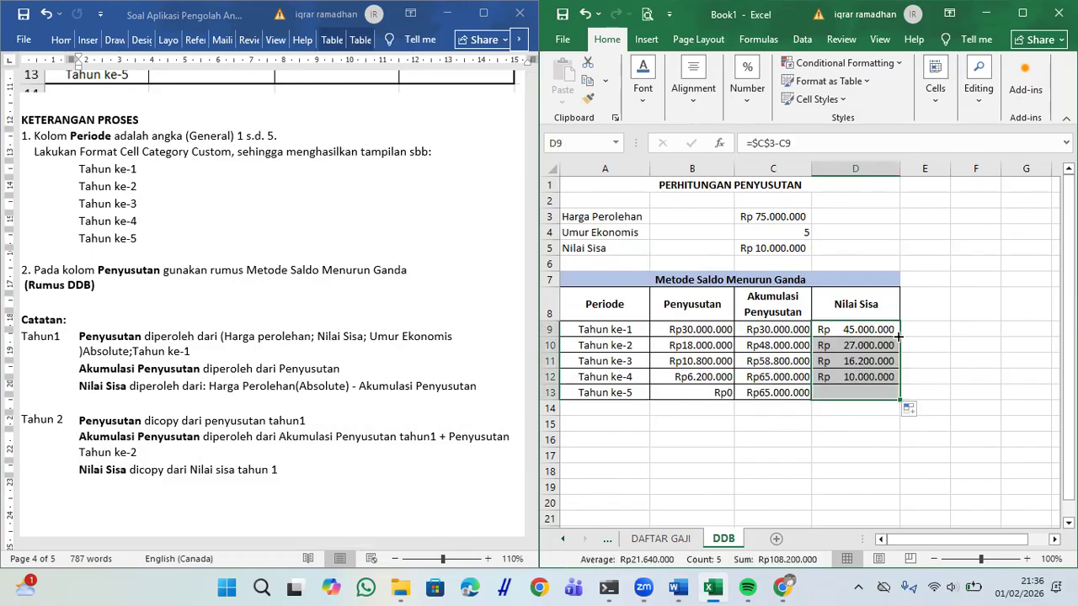
left_click(355, 476)
Step: Scroll the Word document to SOAL 4 with its example column and pie charts
scroll(354, 476, "down", 5)
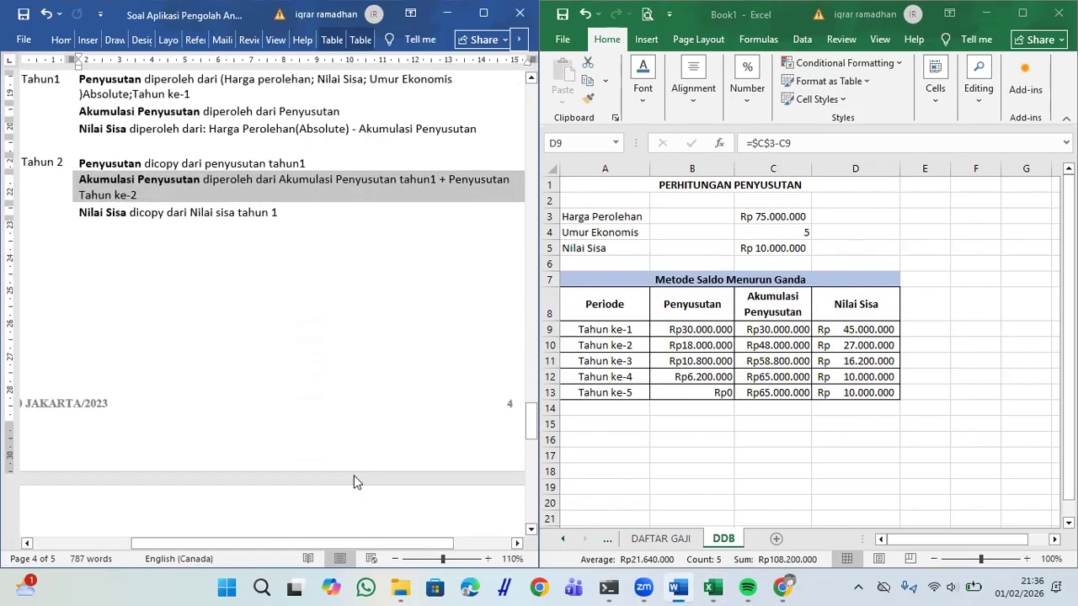
scroll(354, 477, "up", 10)
scroll(354, 477, "up", 2)
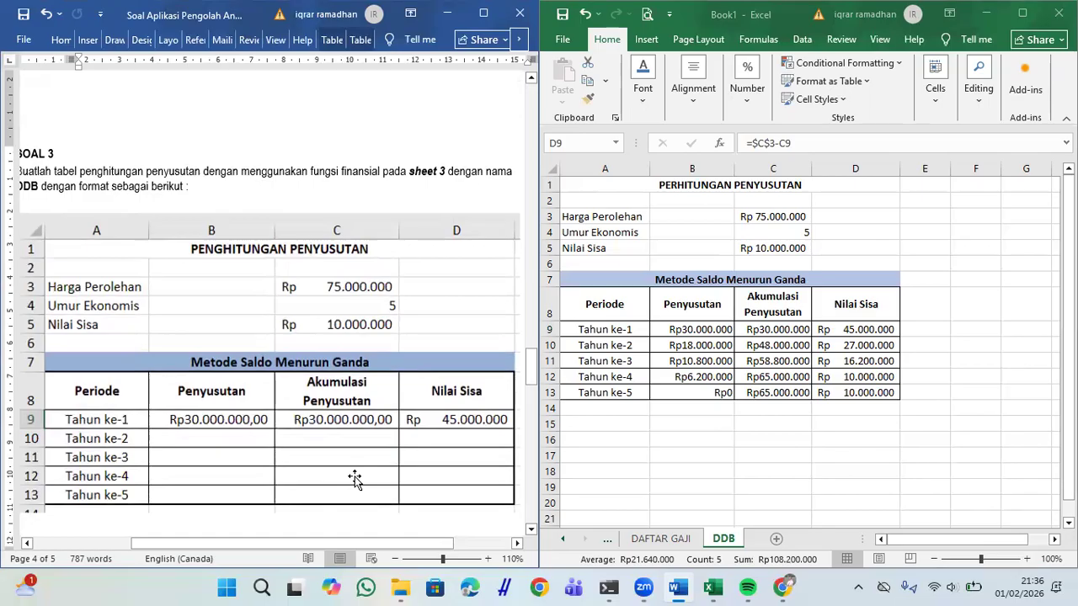
scroll(355, 477, "down", 15)
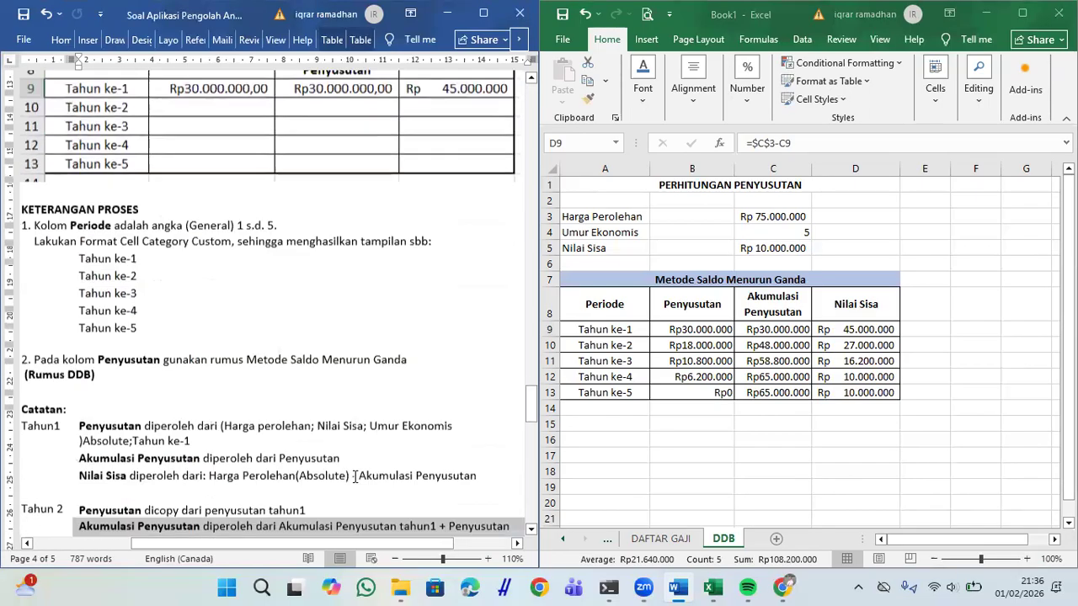
scroll(355, 477, "left", 2)
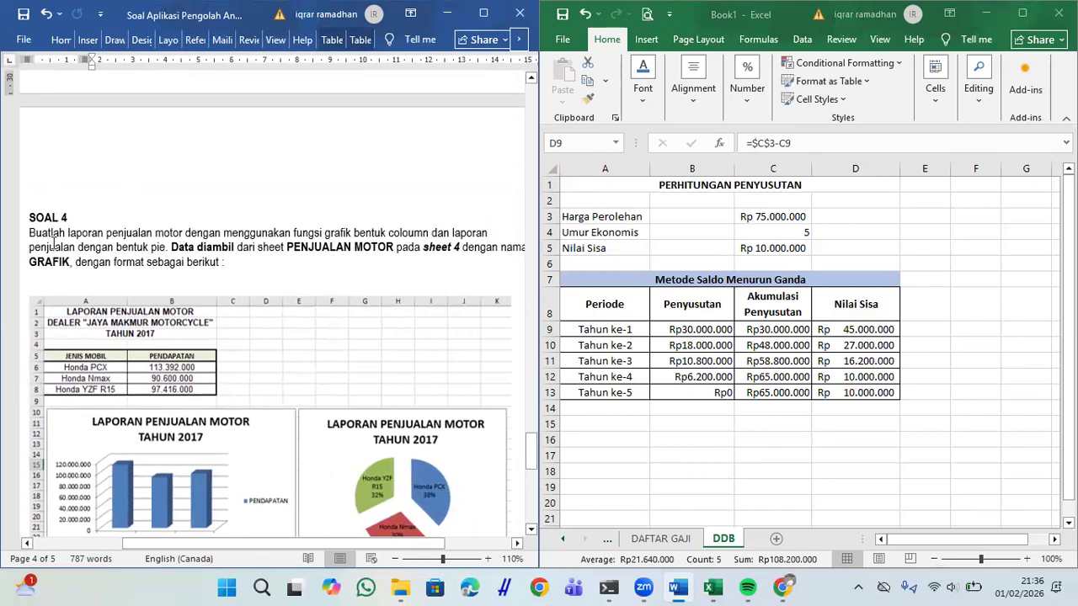
scroll(302, 304, "down", 2)
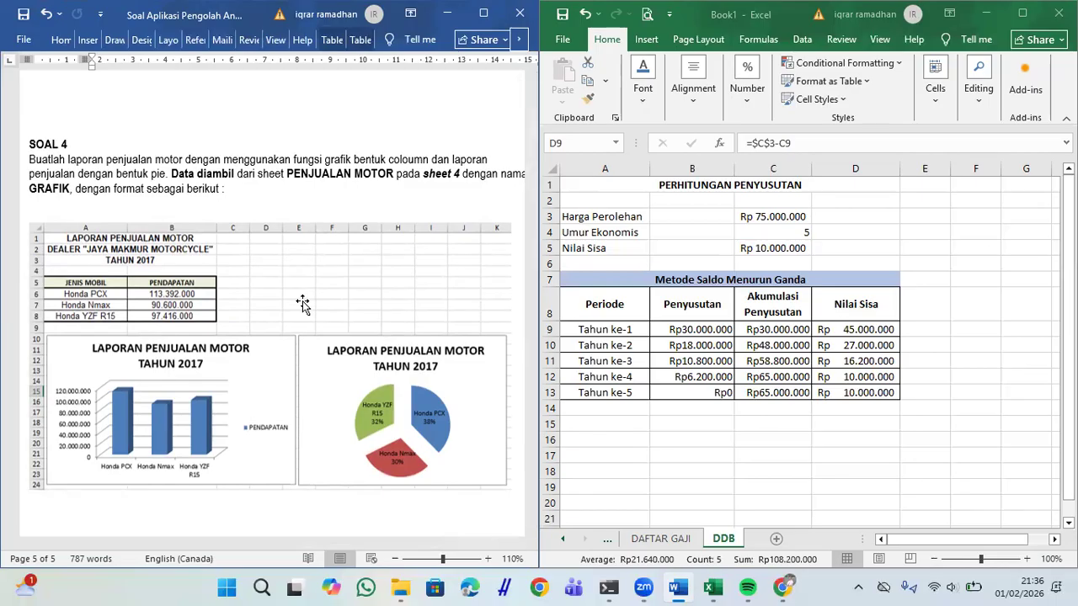
scroll(302, 304, "down", 1)
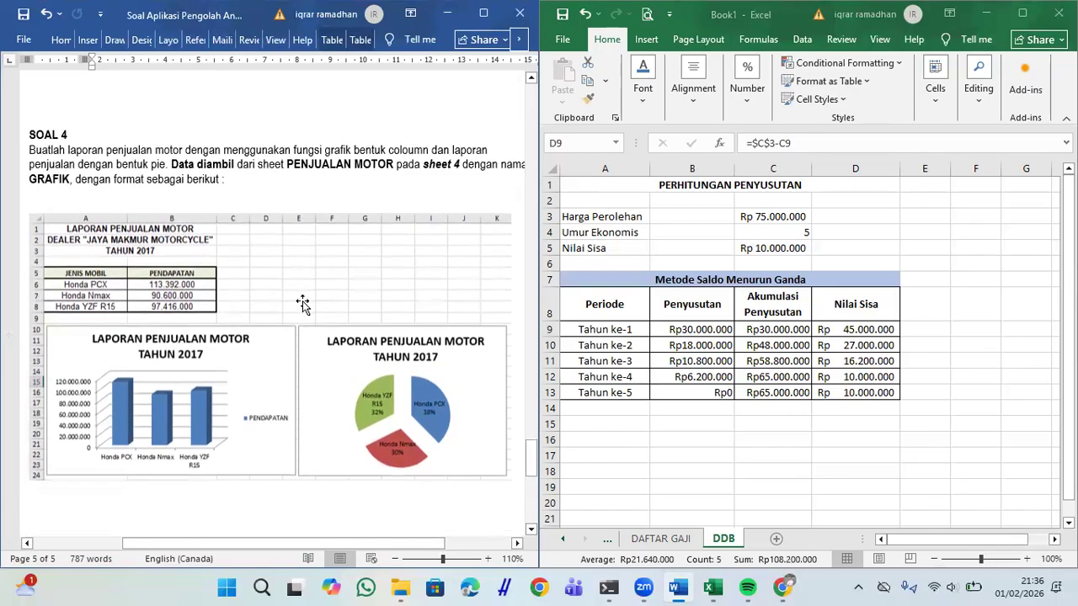
scroll(303, 304, "right", 2)
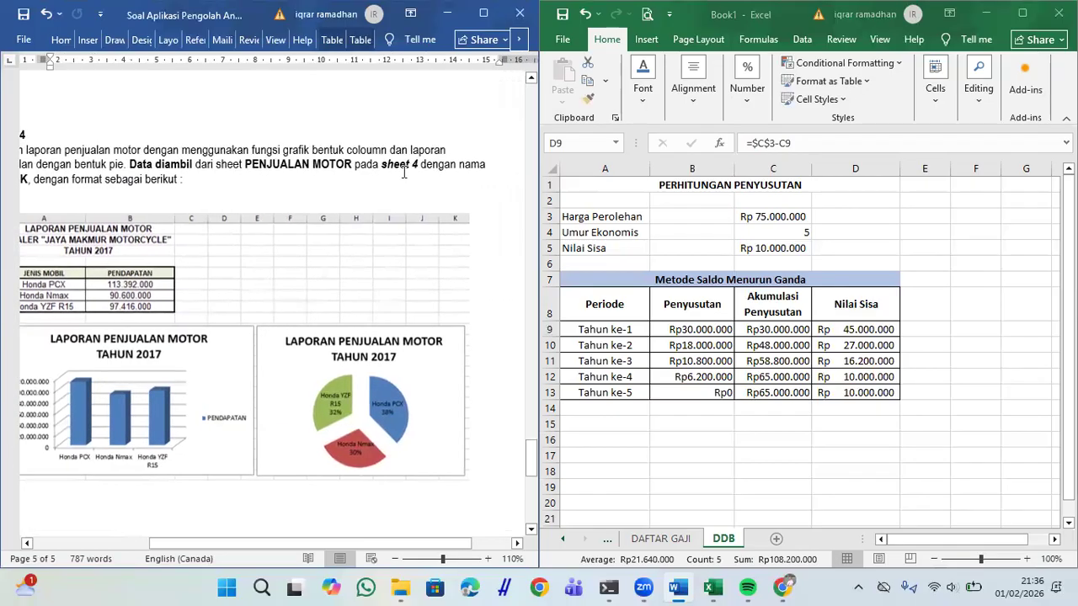
scroll(403, 172, "left", 2)
scroll(404, 172, "right", 2)
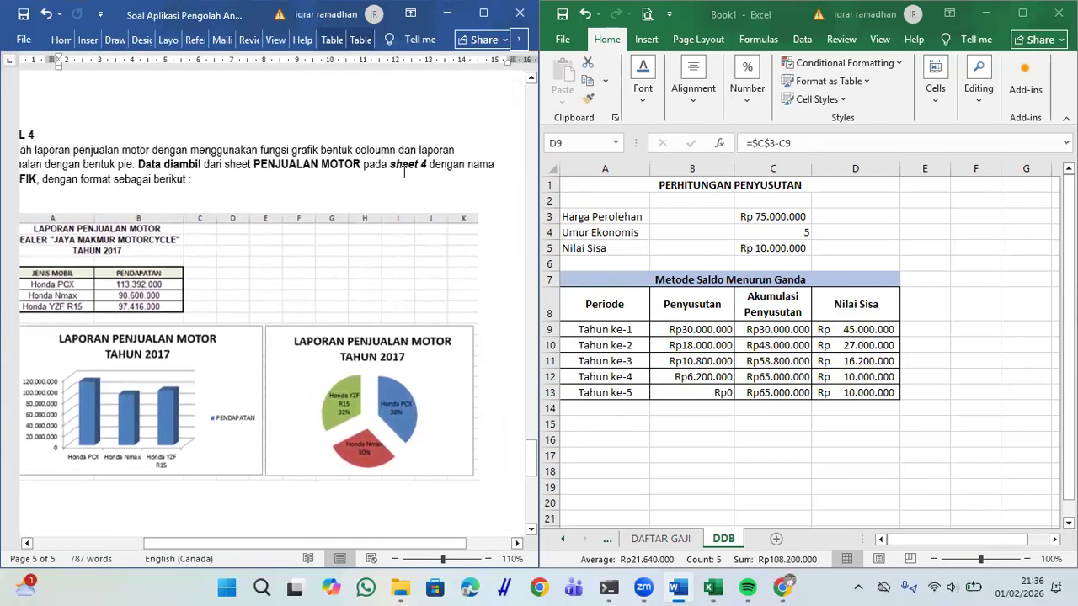
scroll(404, 171, "left", 2)
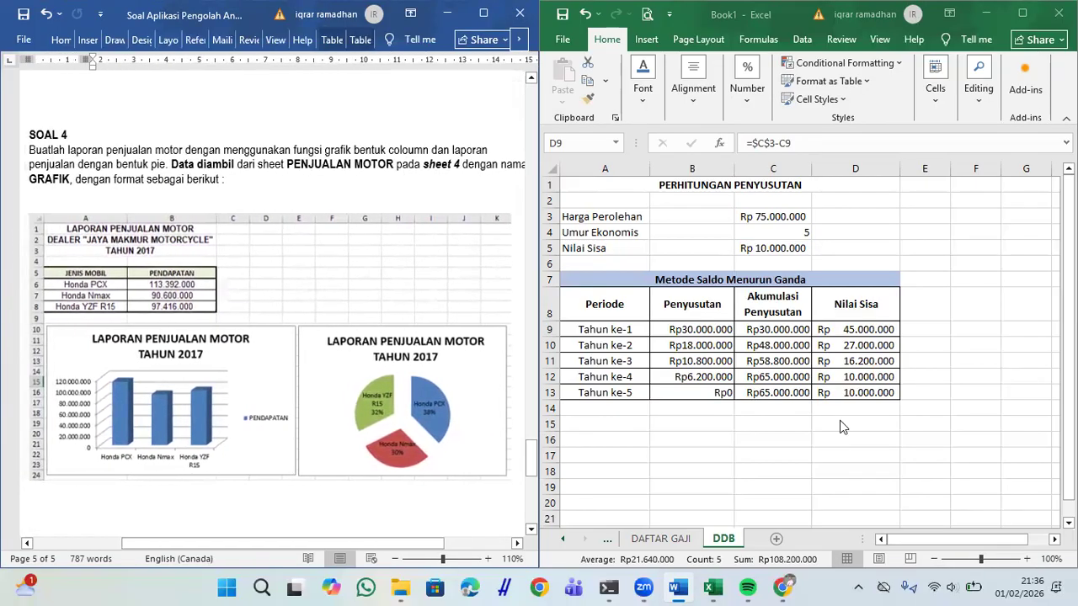
Step: Add a new worksheet and name it GRAFIK
left_click(777, 539)
double_click(758, 544)
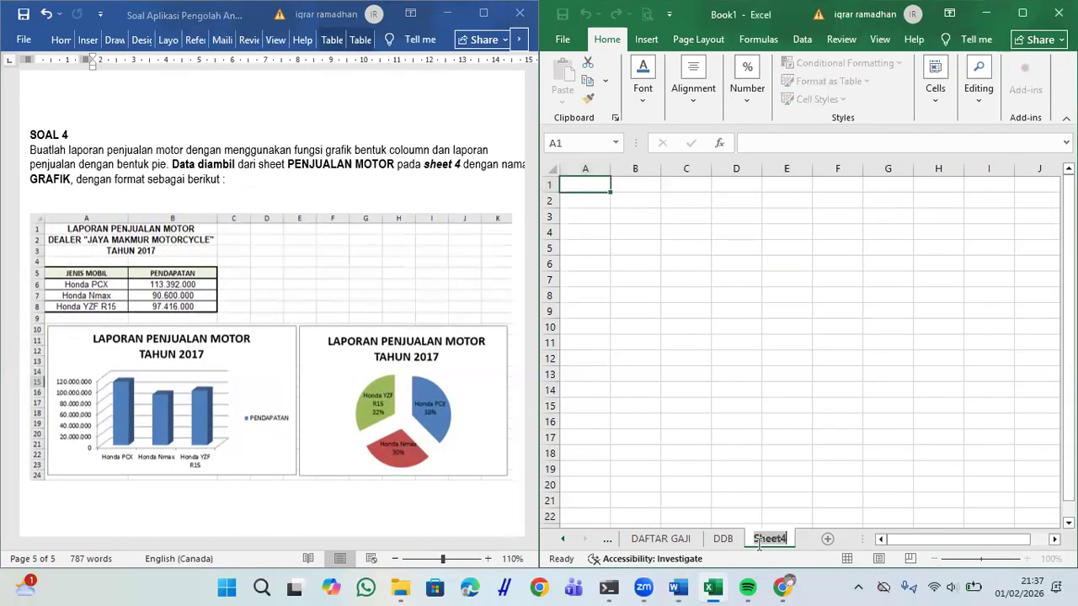
key("Caps_Lock")
type("PE")
key("BackSpace")
key("BackSpace")
type("GRAFIK")
key("Return")
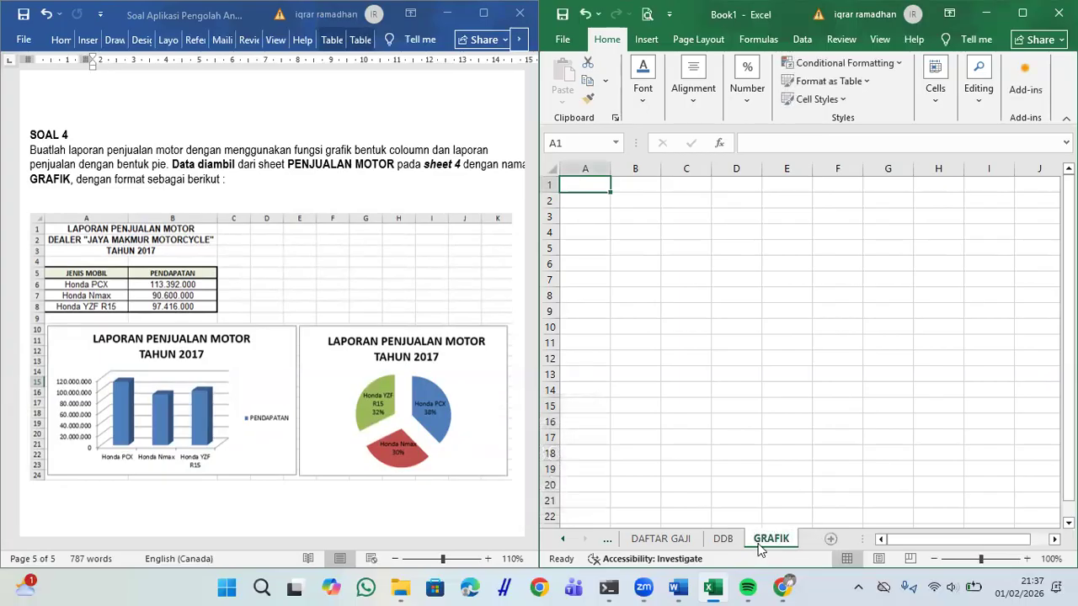
left_click(712, 339)
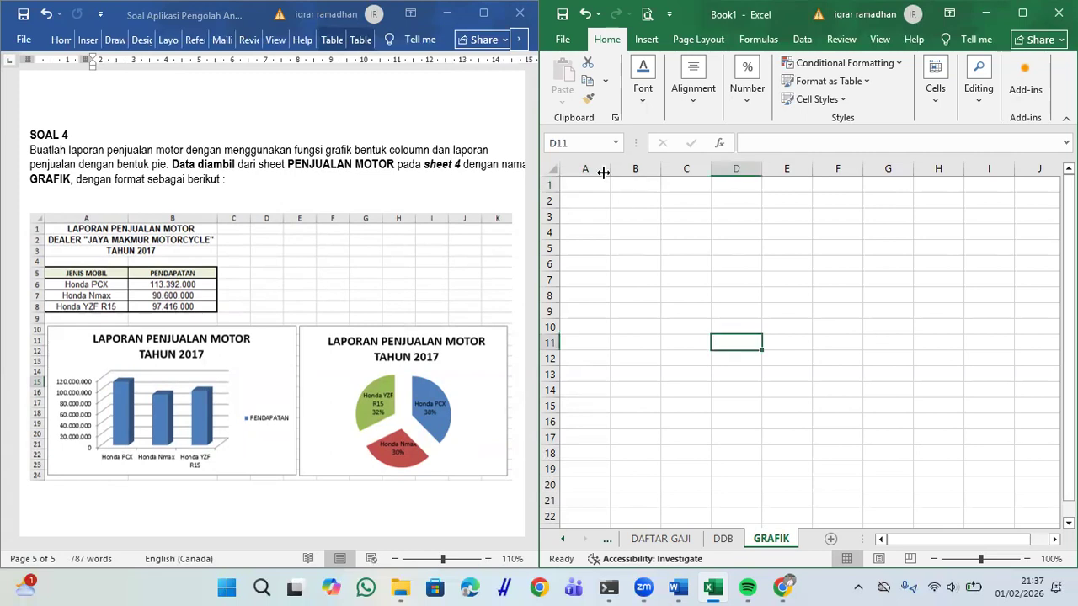
Step: Type LAPORAN PENJUALAN MOTOR, the DEALER "JAYA MAKMUR MOTOR line and TAHUN 2017 in A1:A3
left_click(589, 187)
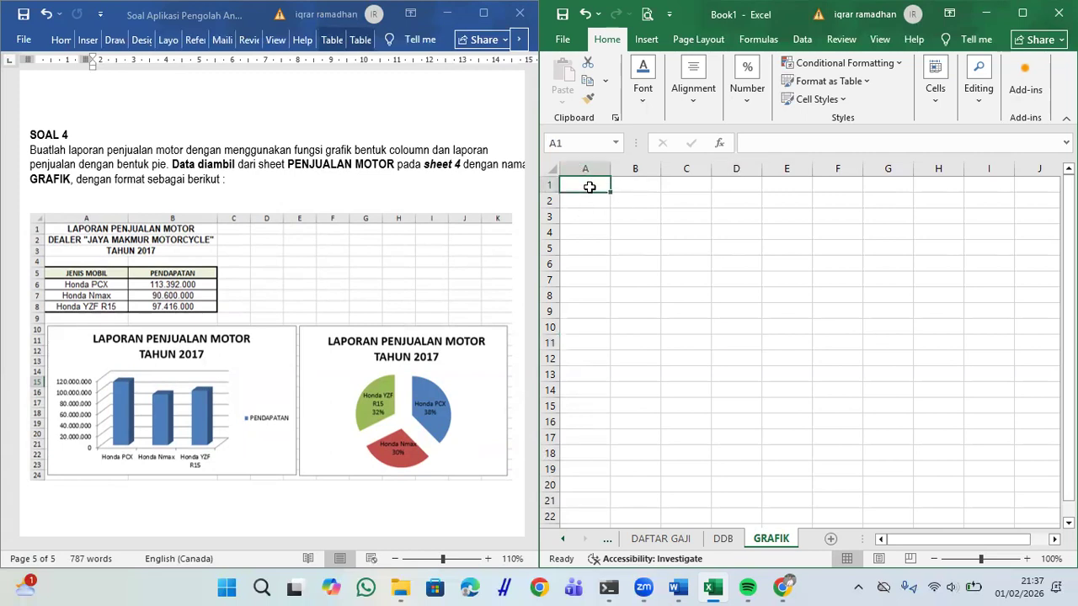
type("LAPORAN PENJUALAN MOTOR")
key("Return")
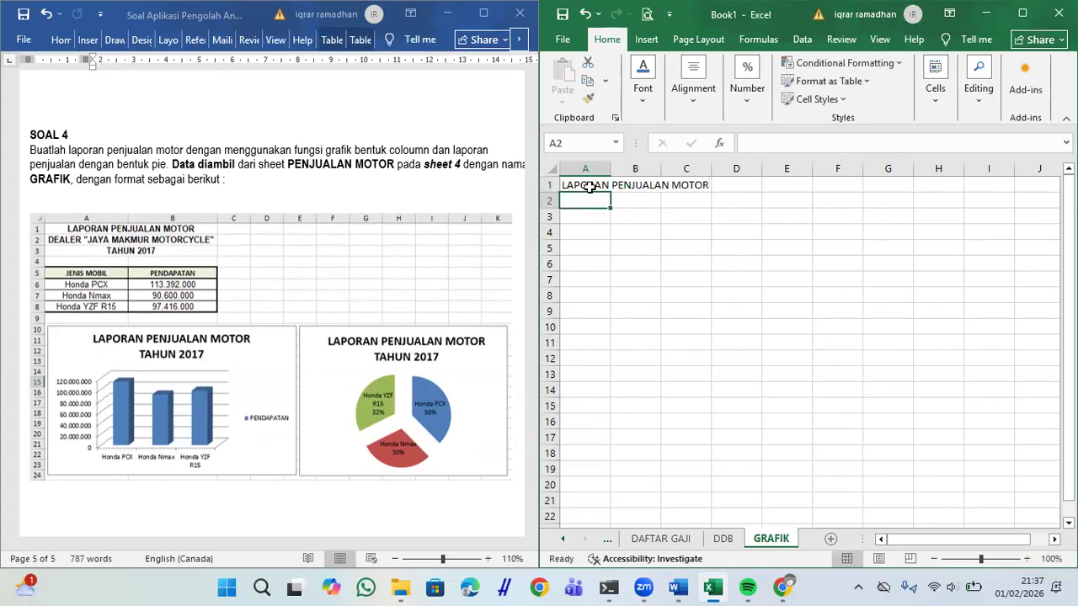
type("DEALER")
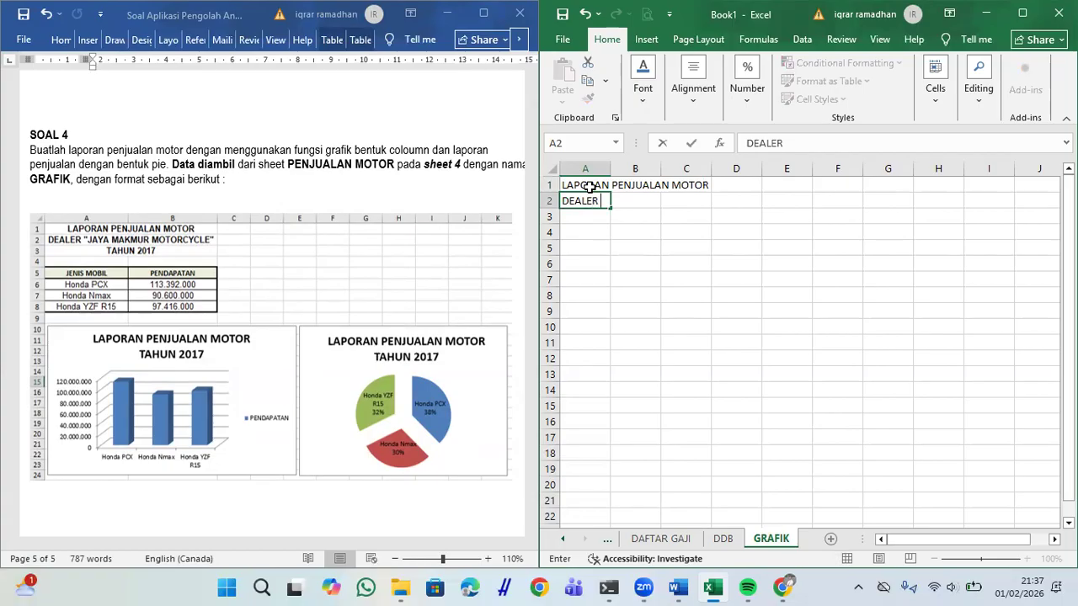
type(" \"JAYA MAKMUR MOTORCYCLE")
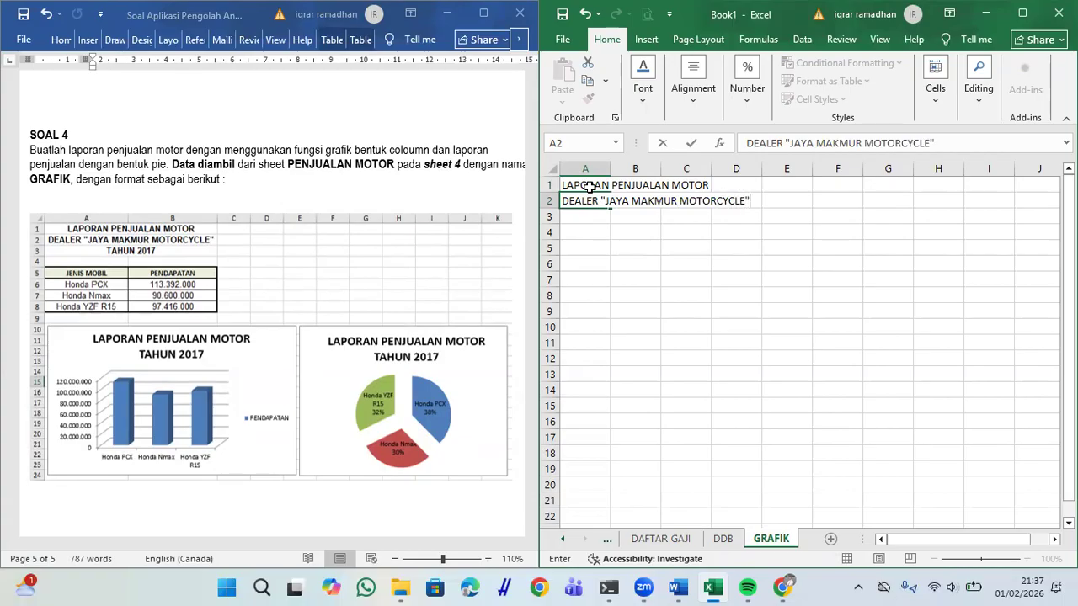
key("Return")
type("TAHUN 2017")
key("Return")
left_click_drag(589, 187, 631, 217)
Step: Merge and centre the three title rows across columns A and B, widening both columns
left_click(593, 206, "ctrl")
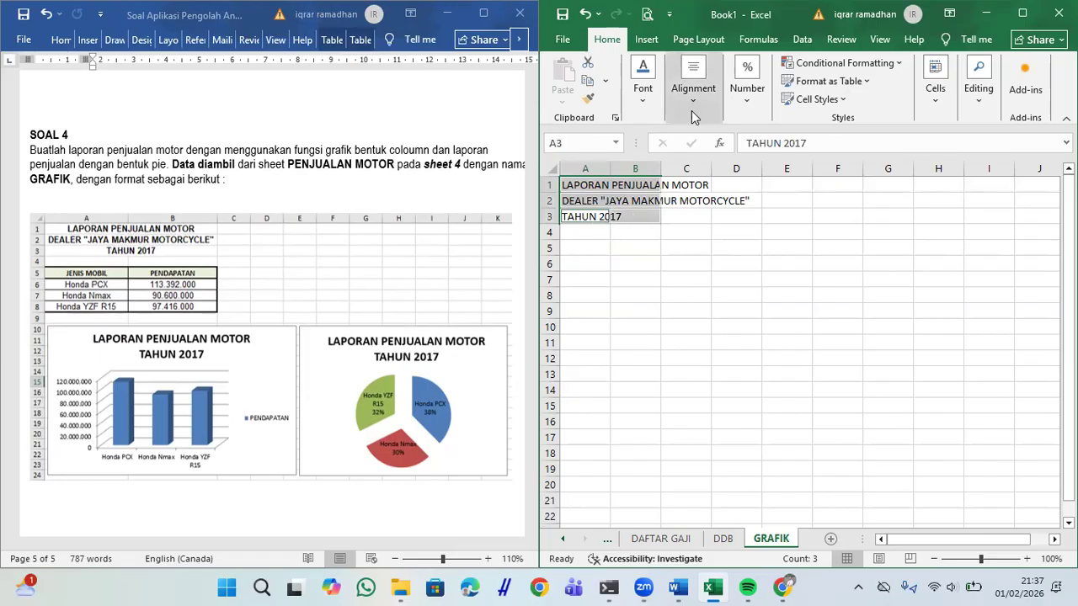
left_click(695, 105)
left_click(796, 165)
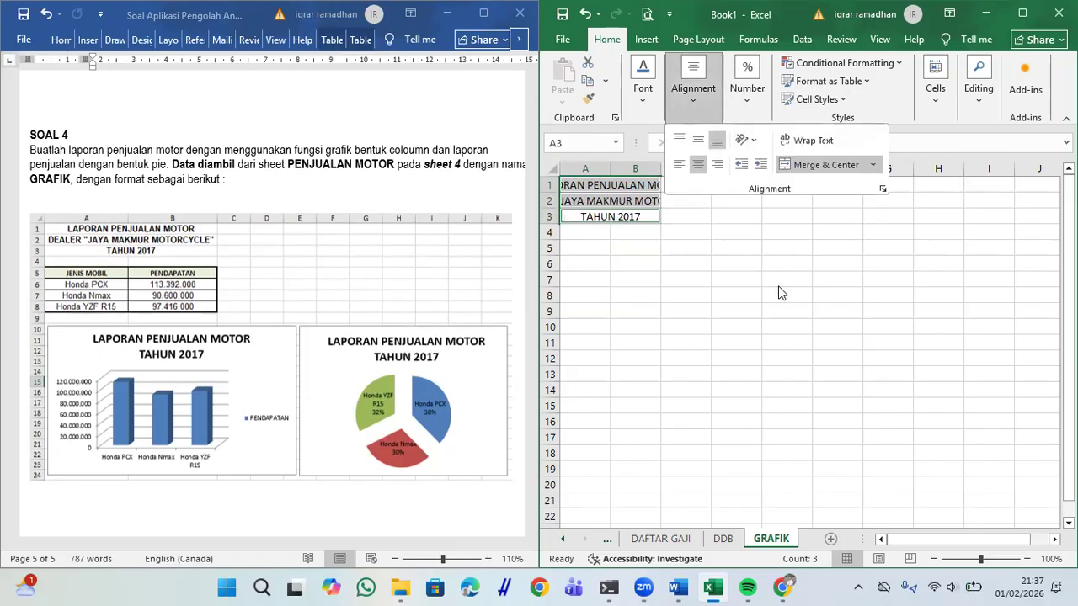
left_click_drag(610, 169, 765, 186)
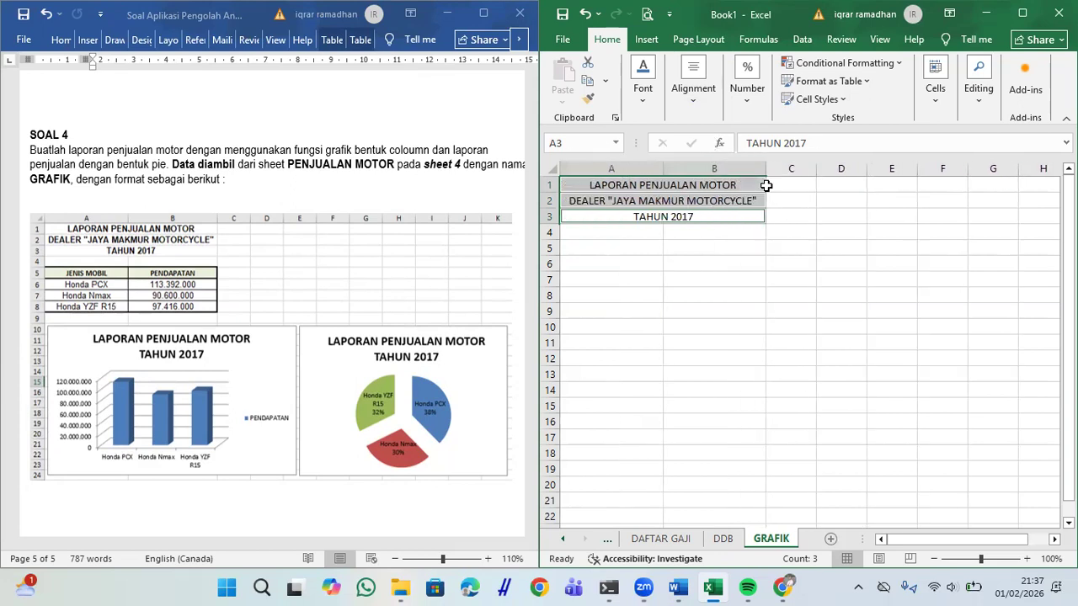
Step: Enter the headers JENIS MOTOR in A5 and PENDAPATAN in B5
left_click(629, 244)
type("JENIS MOTOR")
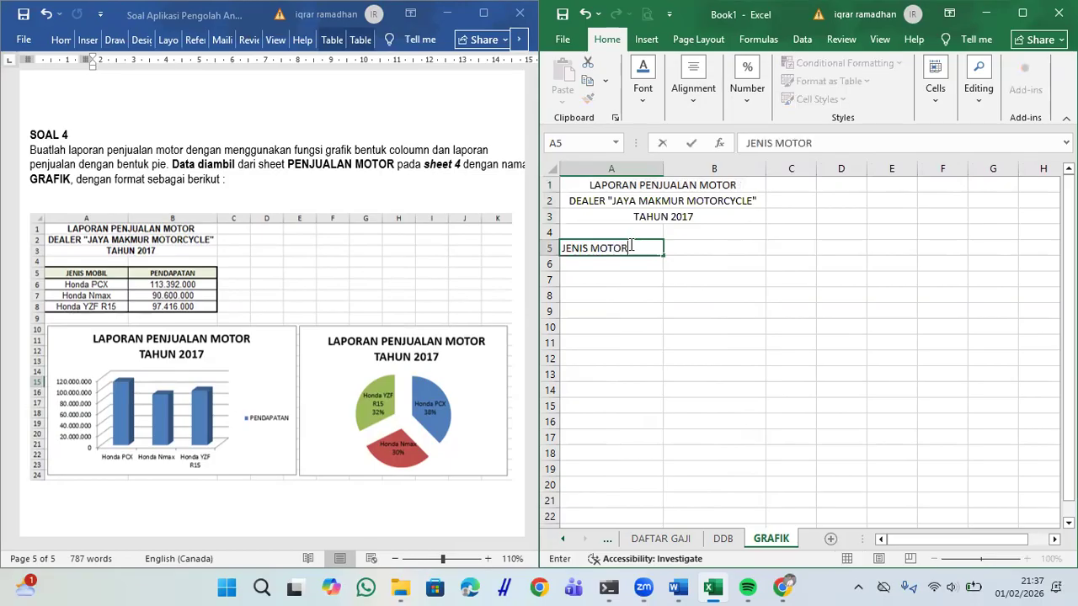
key("Tab")
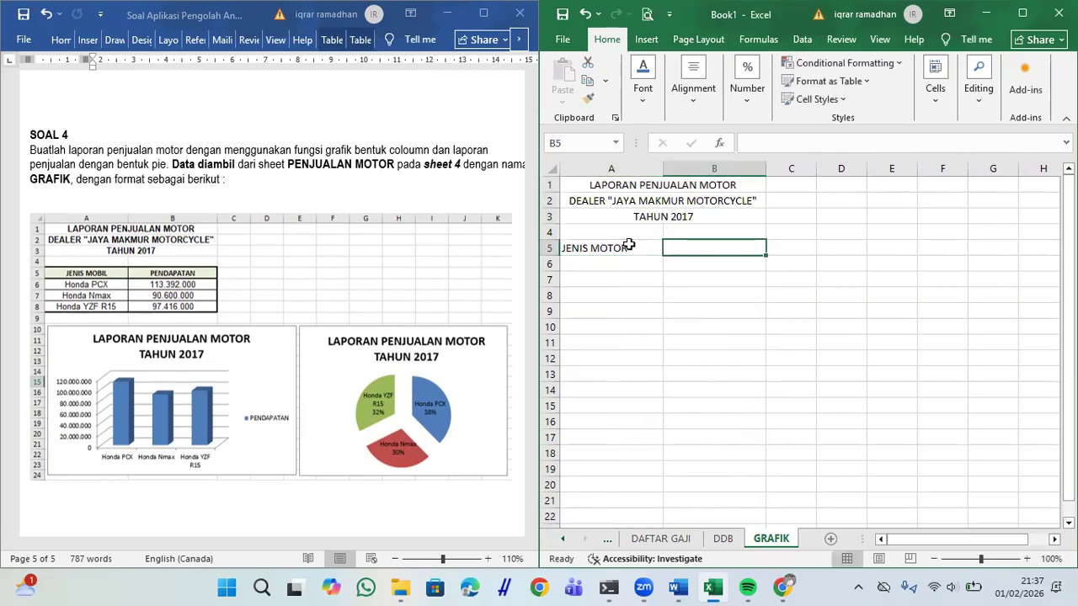
type("PENDAPATA")
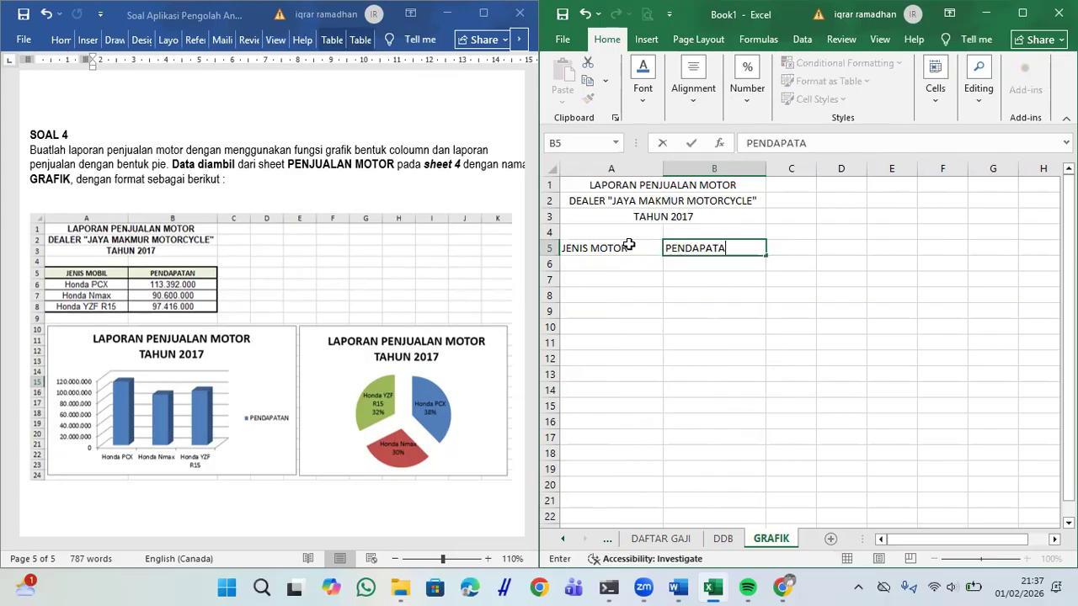
type("N")
key("Return")
Step: Apply All Borders to the A5:B8 table
left_click_drag(585, 244, 684, 296)
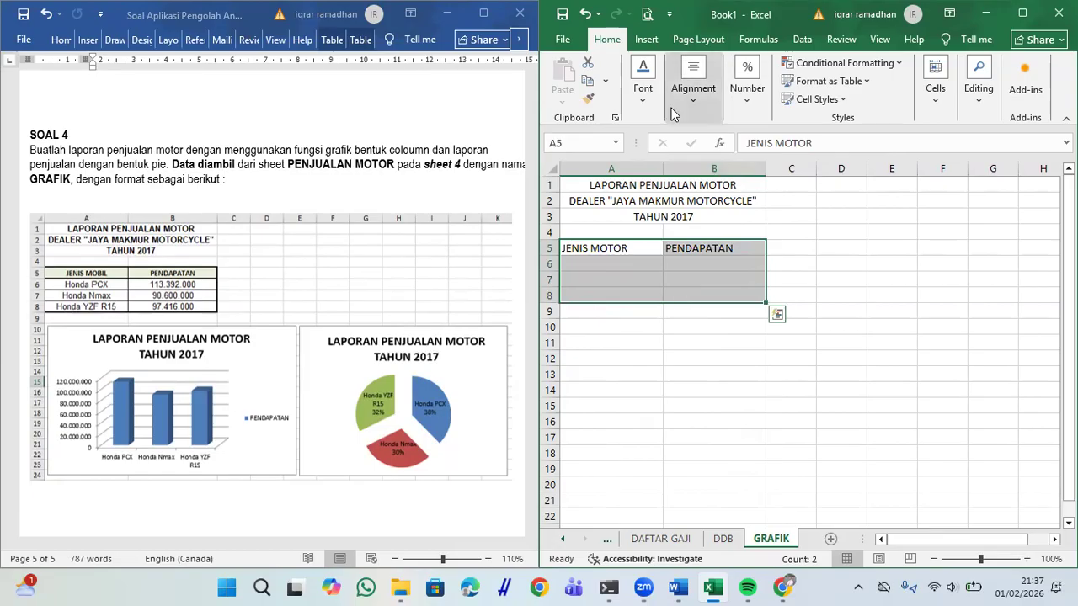
left_click(642, 82)
left_click(708, 165)
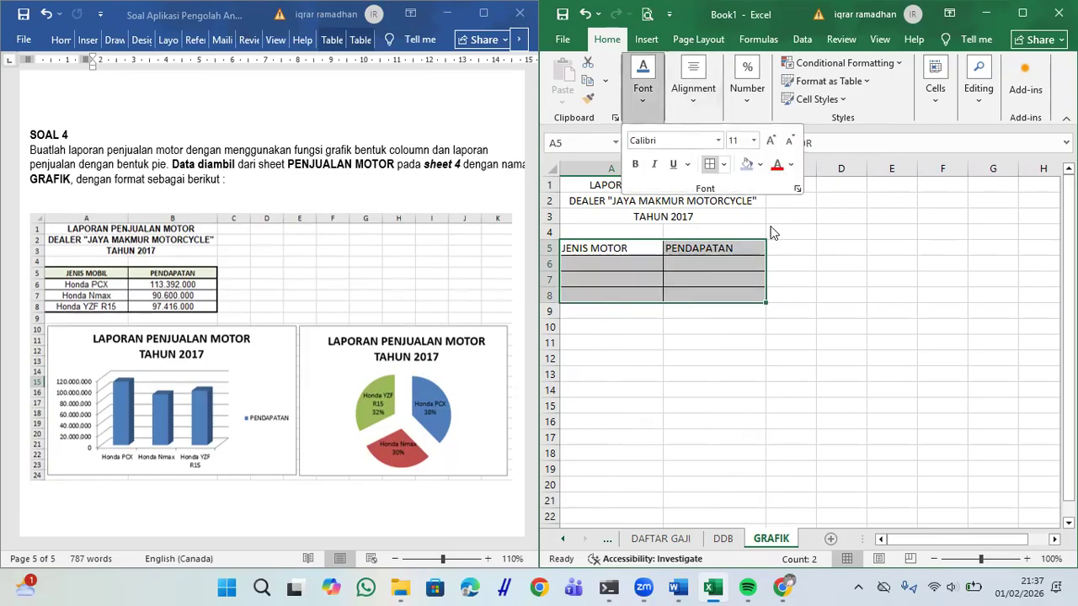
Step: Centre and bold the JENIS MOTOR and PENDAPATAN header cells
left_click_drag(596, 244, 722, 244)
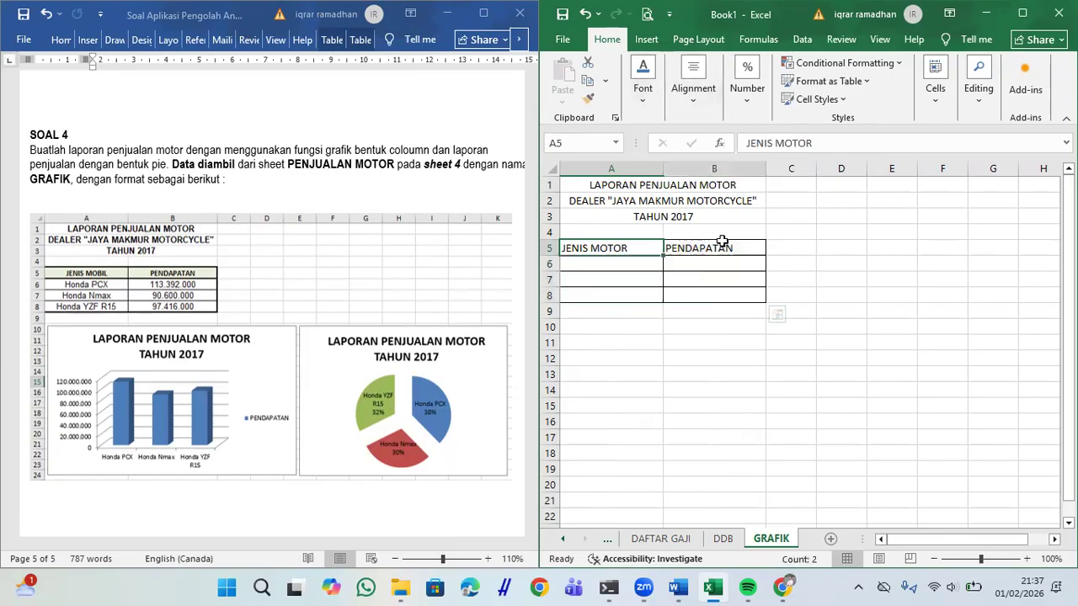
left_click(693, 84)
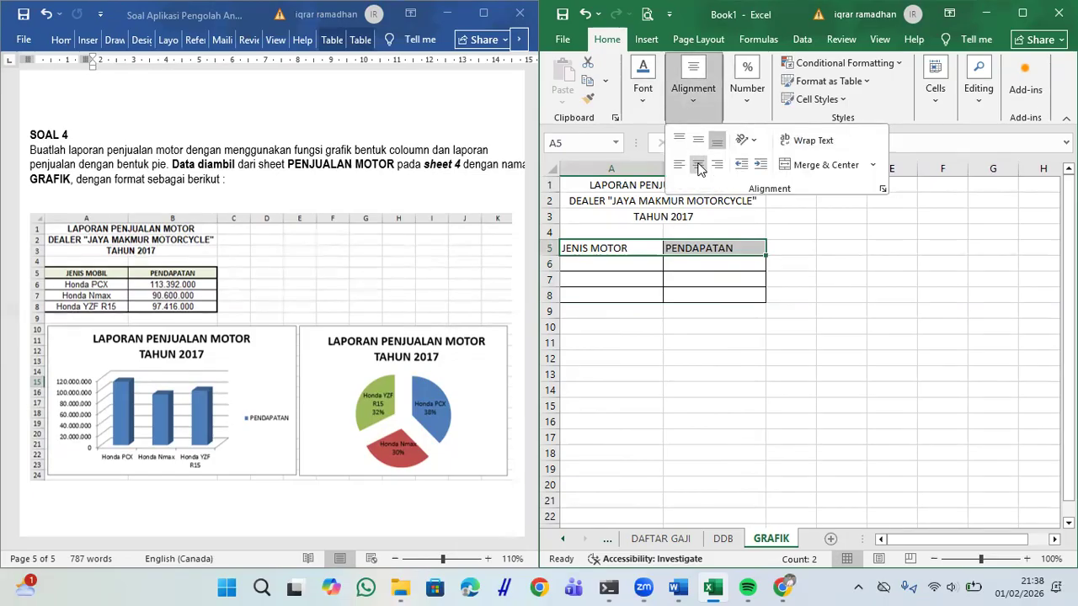
left_click(699, 164)
left_click(644, 93)
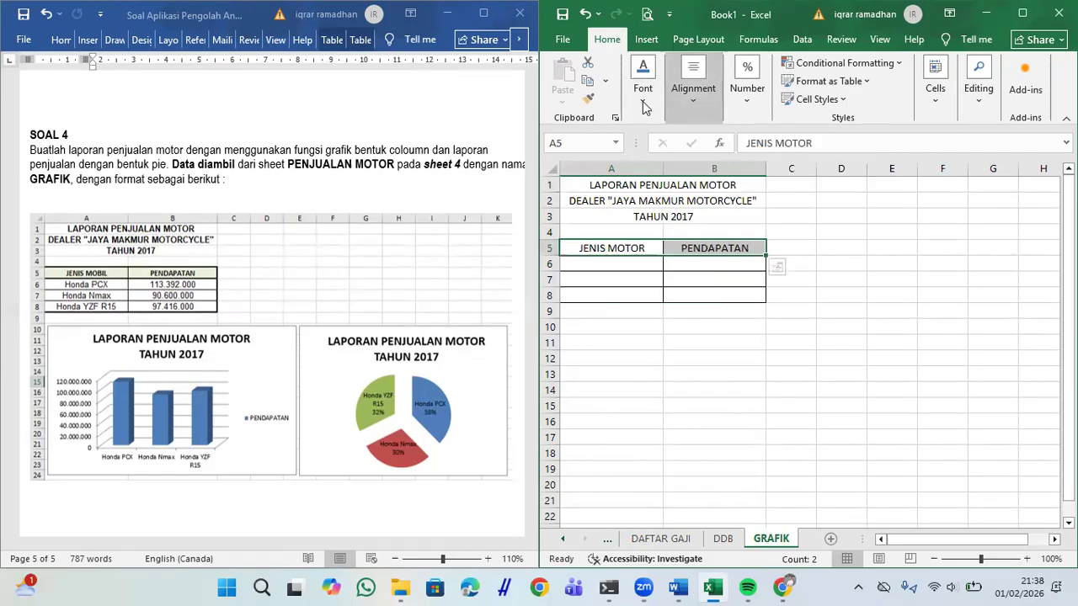
left_click(643, 89)
left_click(635, 164)
left_click(764, 258)
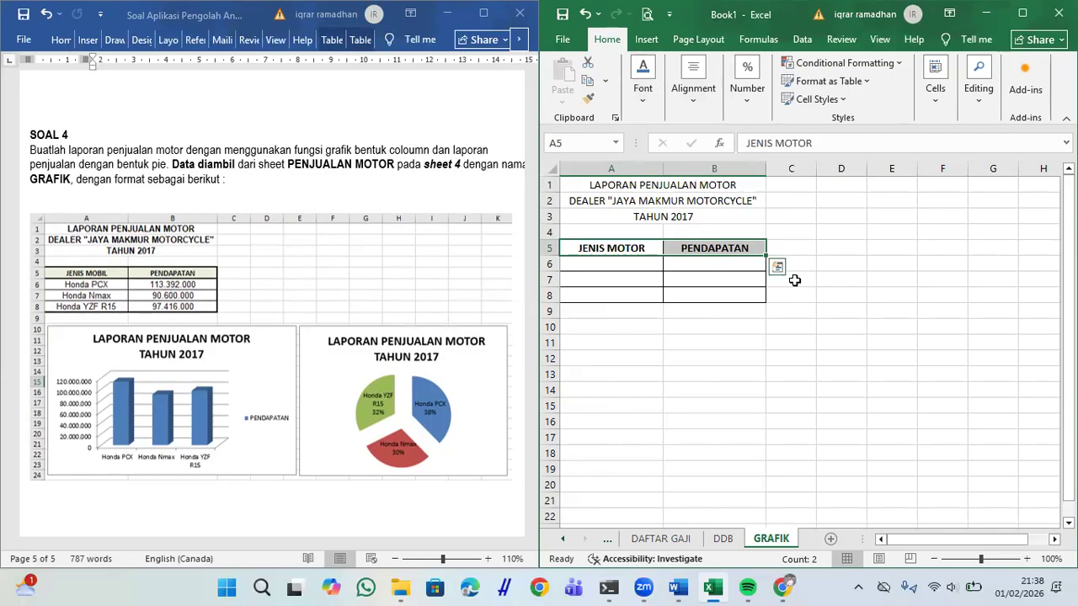
left_click(637, 266)
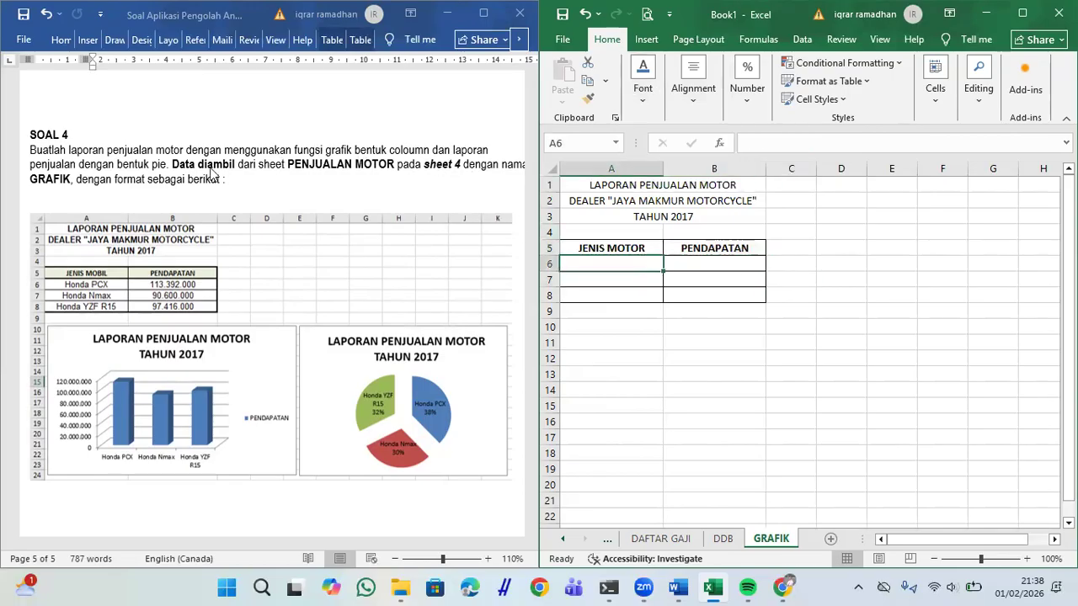
left_click(253, 164)
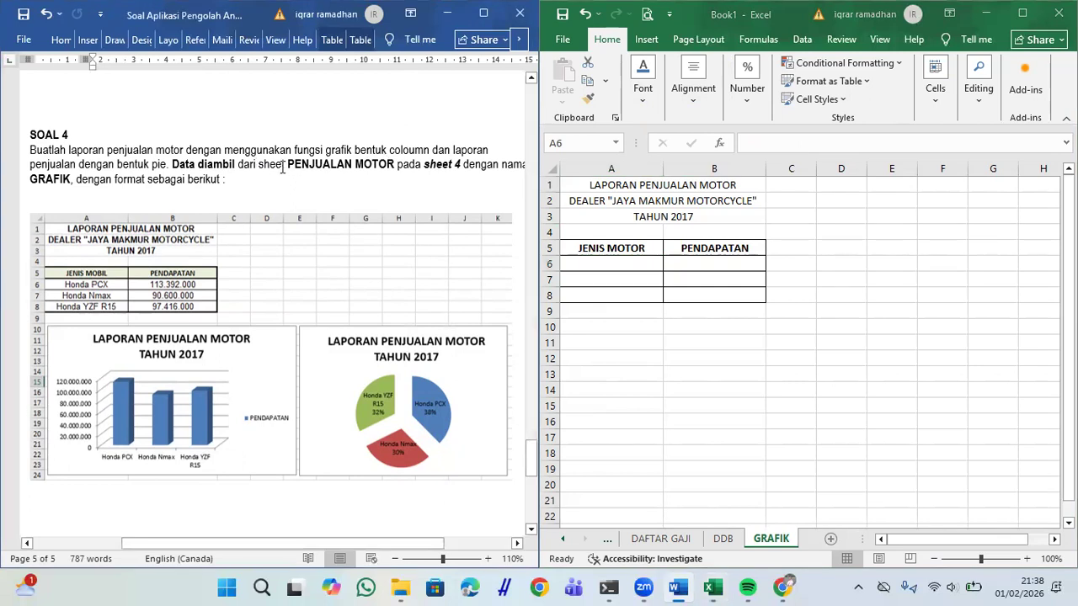
Step: Link A6:A8 to the motor names with ='PENJUALAN MOTOR'!D18 filled down
left_click_drag(333, 167, 385, 179)
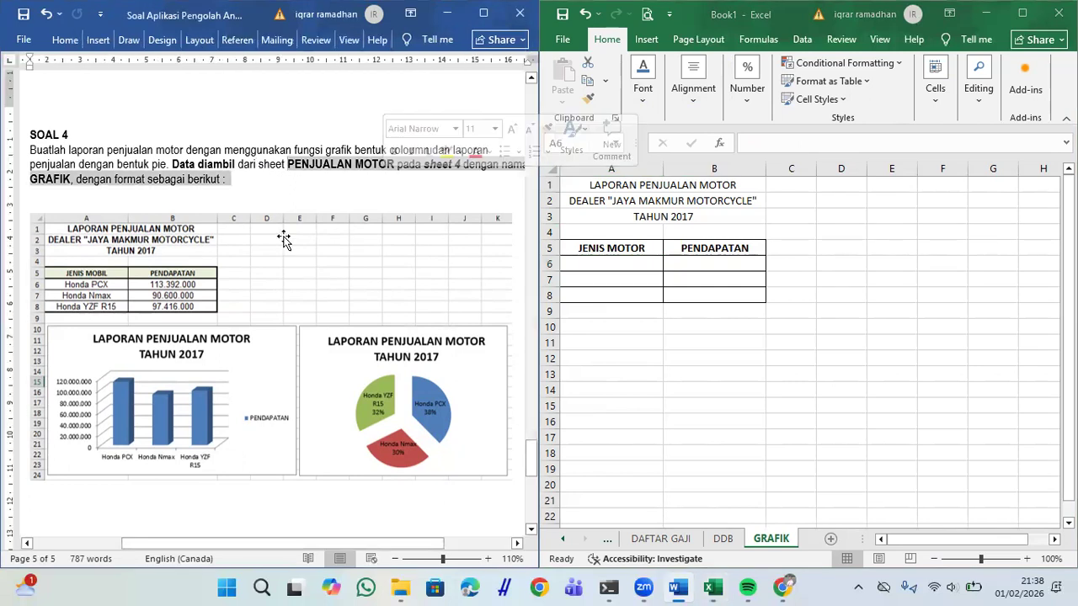
left_click(396, 245)
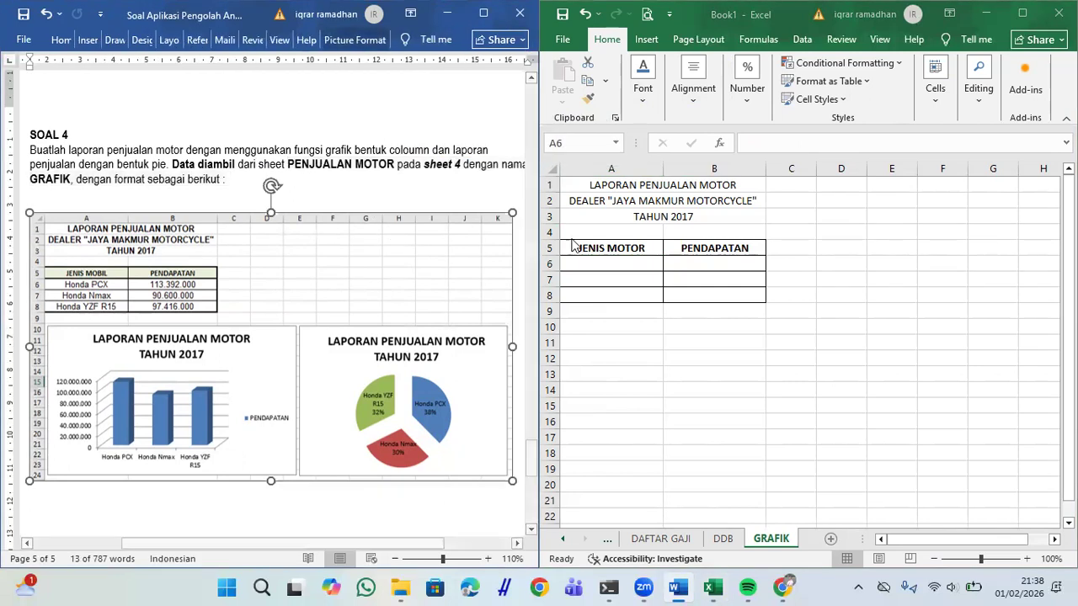
left_click(626, 262)
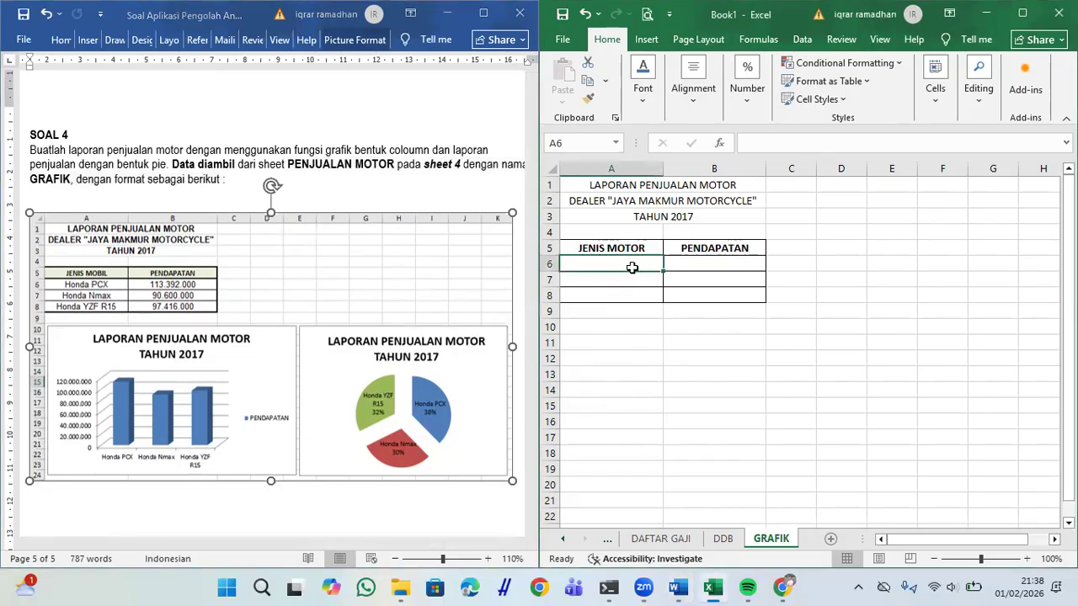
type("=")
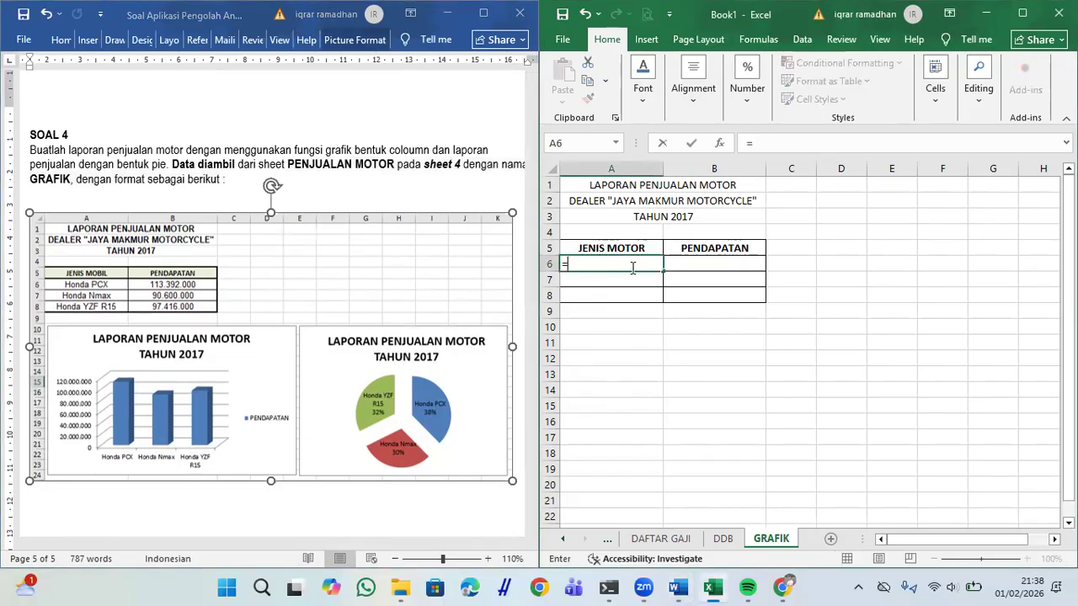
scroll(684, 540, "up", 2)
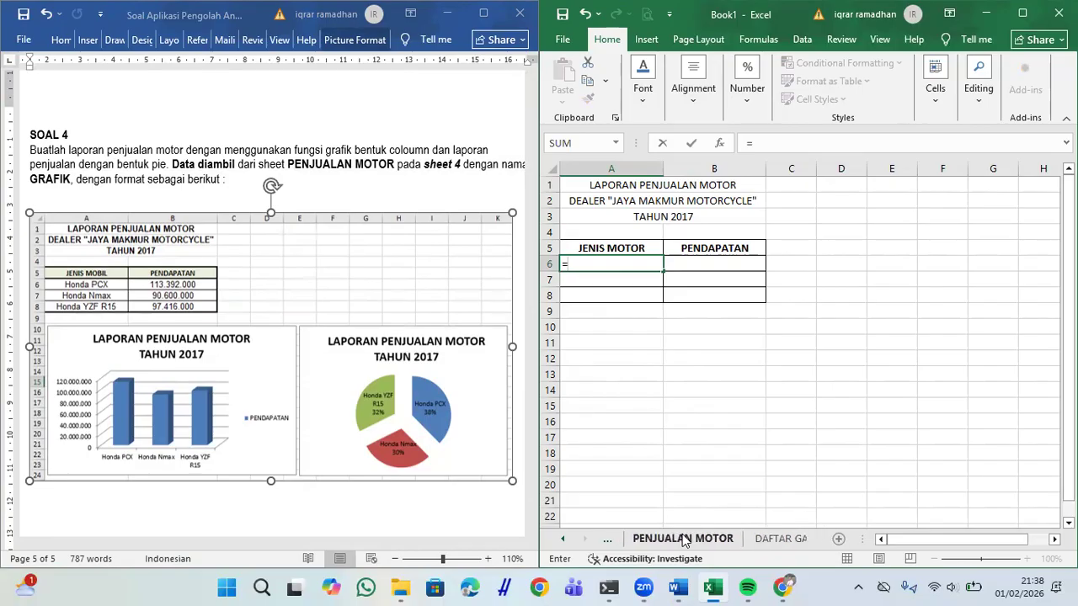
left_click(684, 540)
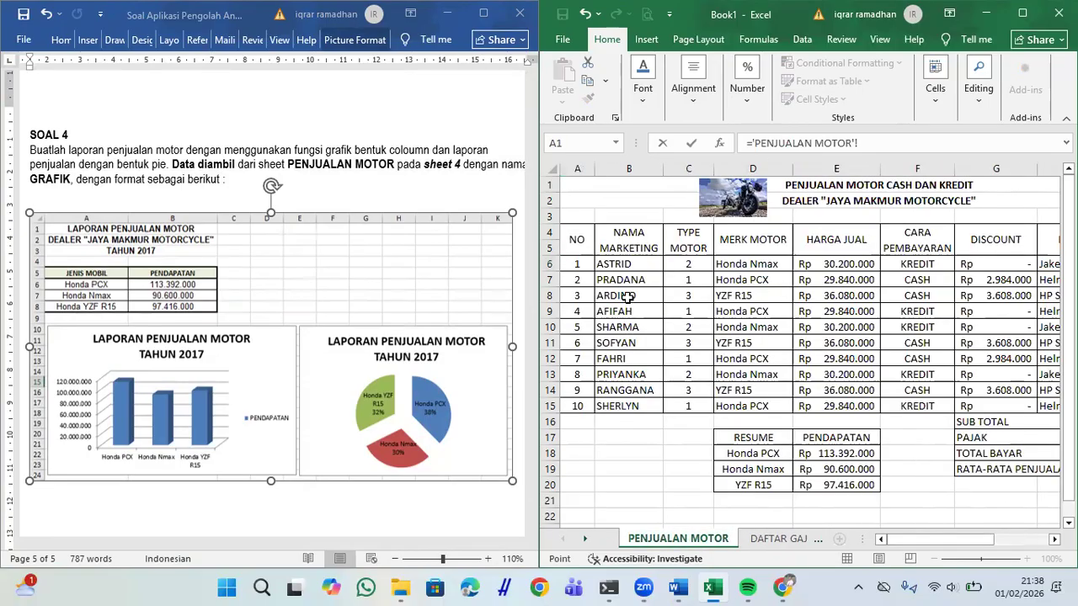
left_click(735, 455)
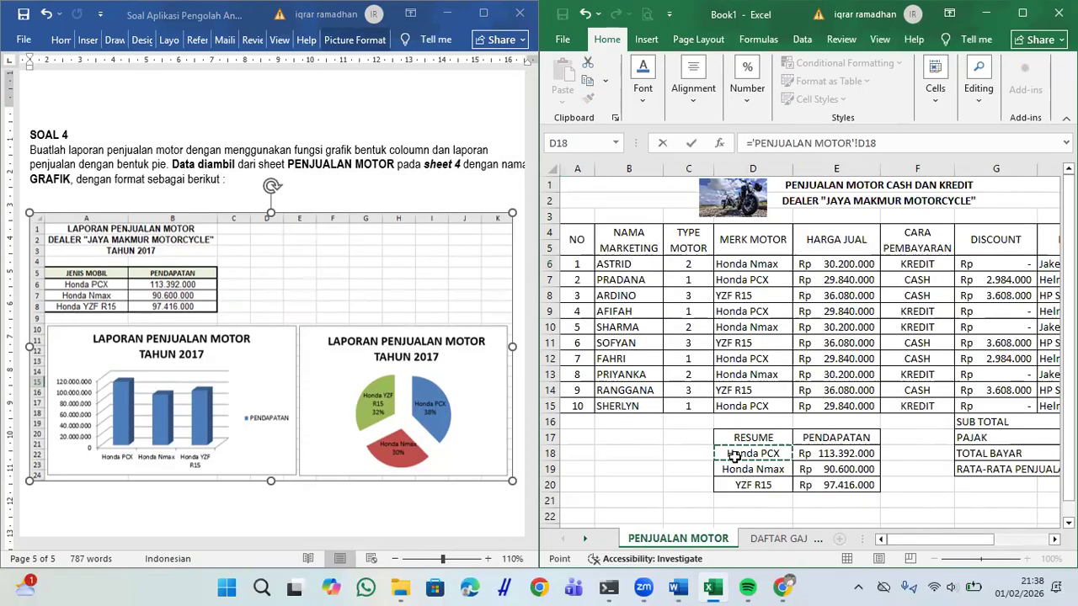
key("Return")
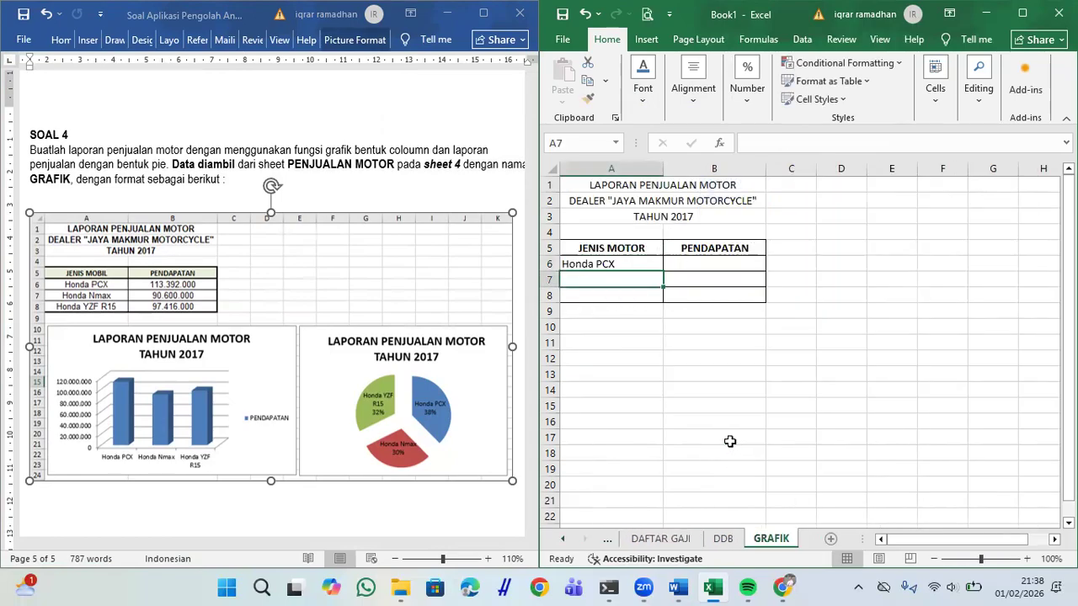
left_click(627, 265)
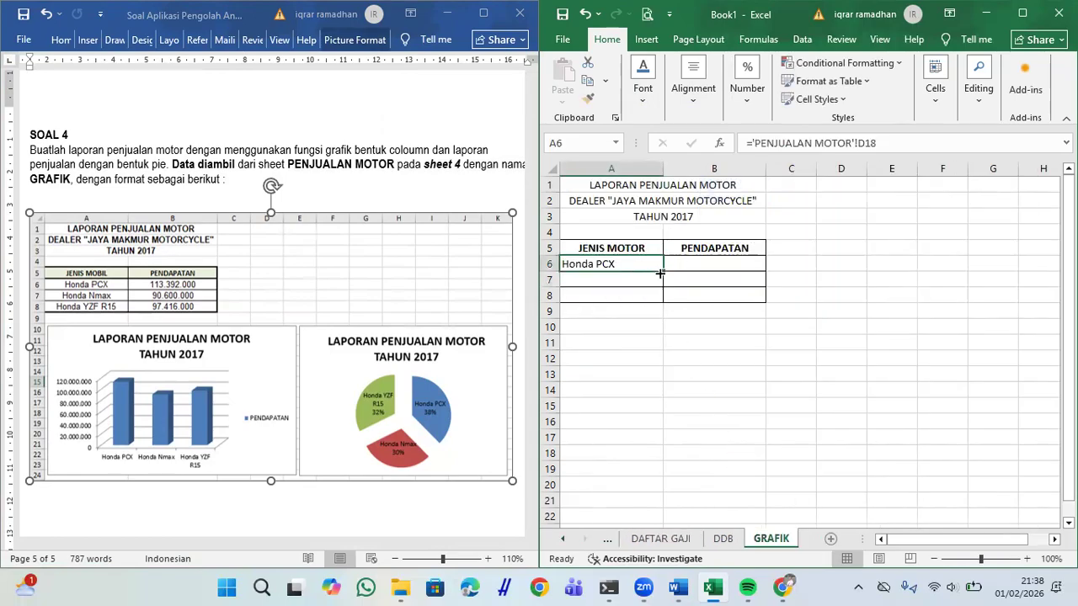
left_click_drag(663, 270, 664, 304)
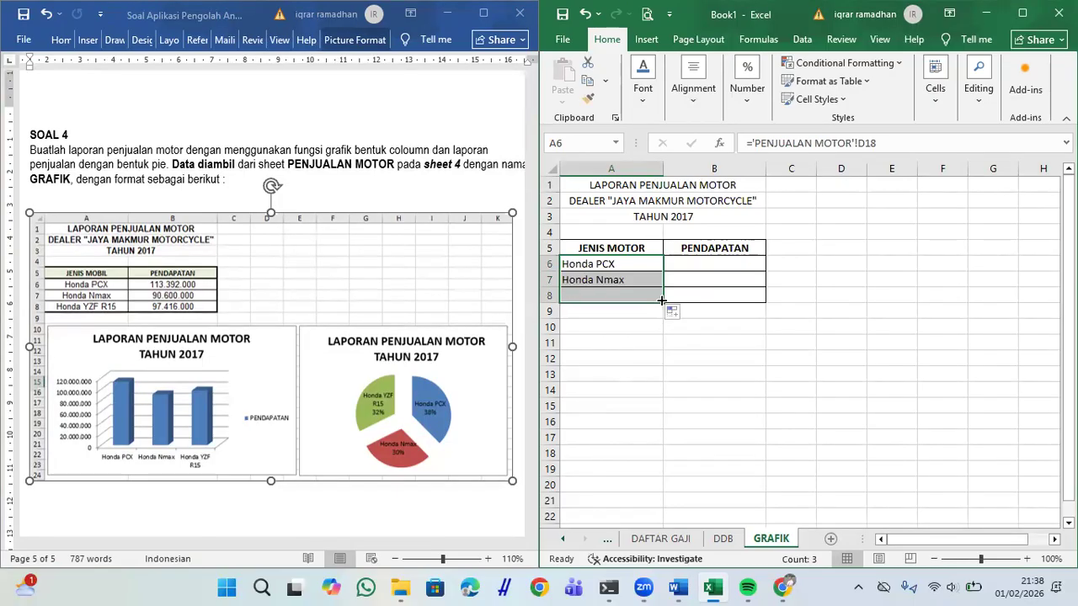
Step: Link B6:B8 to the revenues with ='PENJUALAN MOTOR'!E18 filled down
left_click(729, 265)
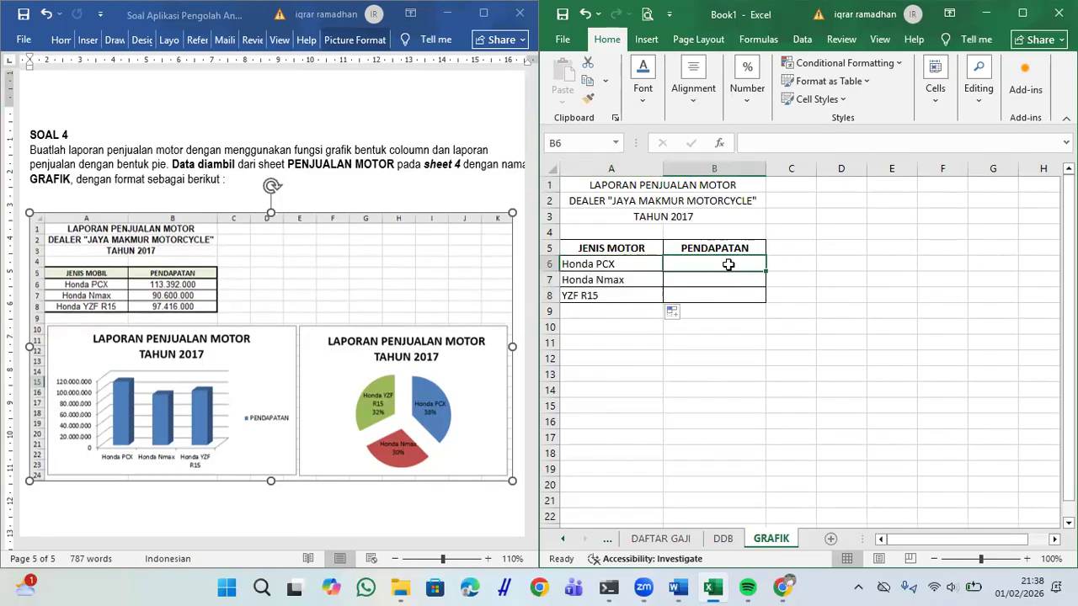
type("=")
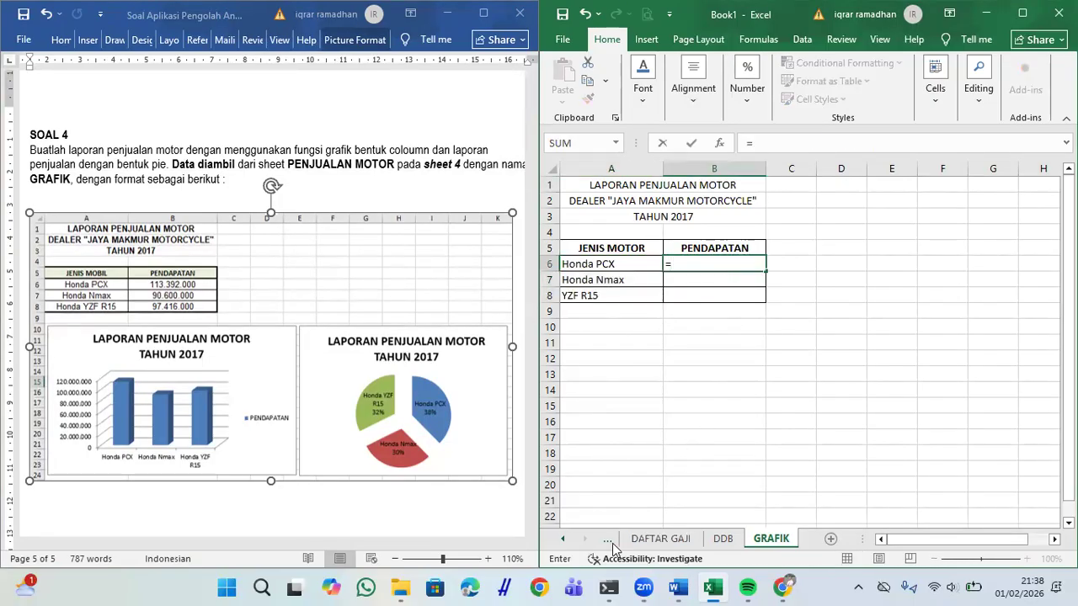
left_click(657, 544)
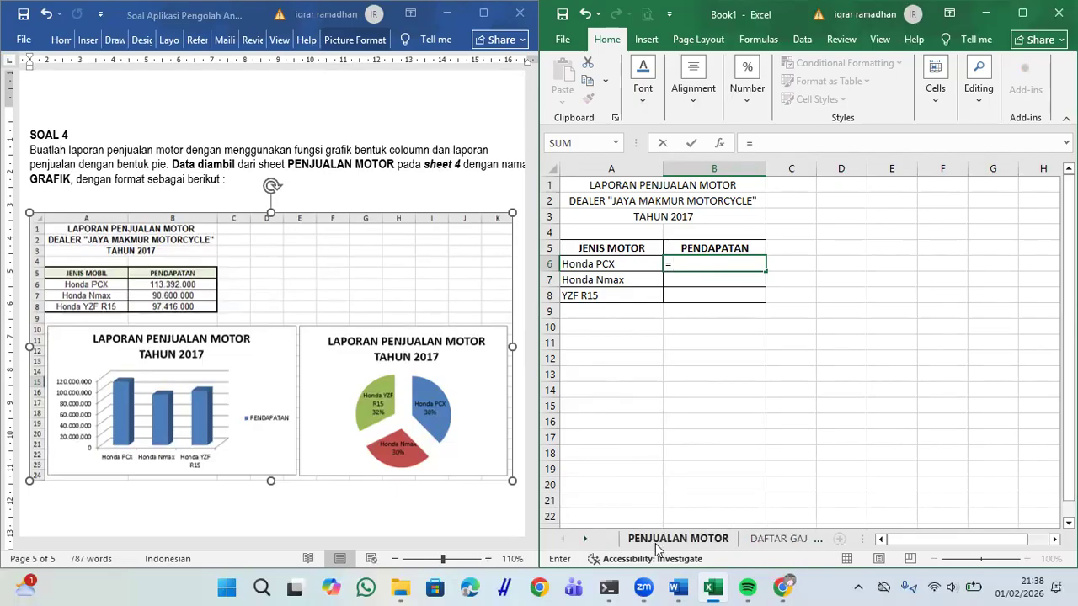
left_click(840, 453)
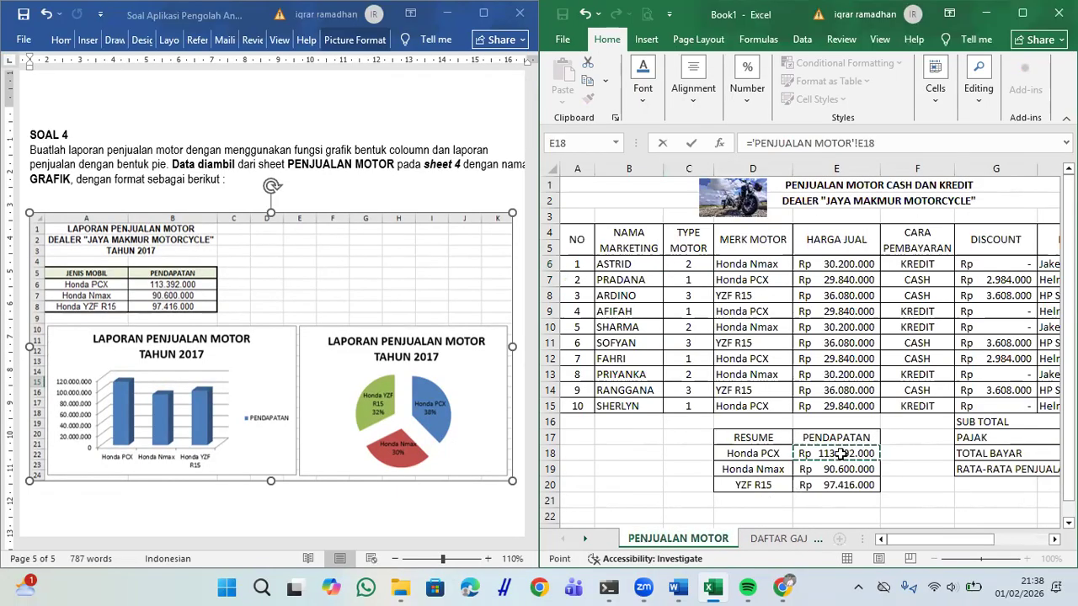
key("Escape")
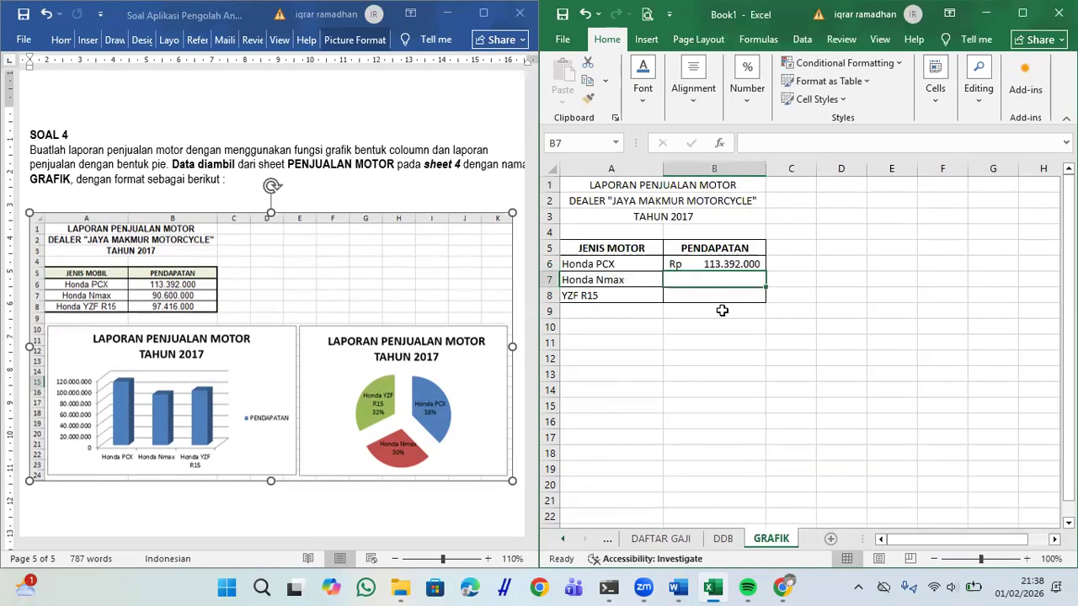
left_click(706, 264)
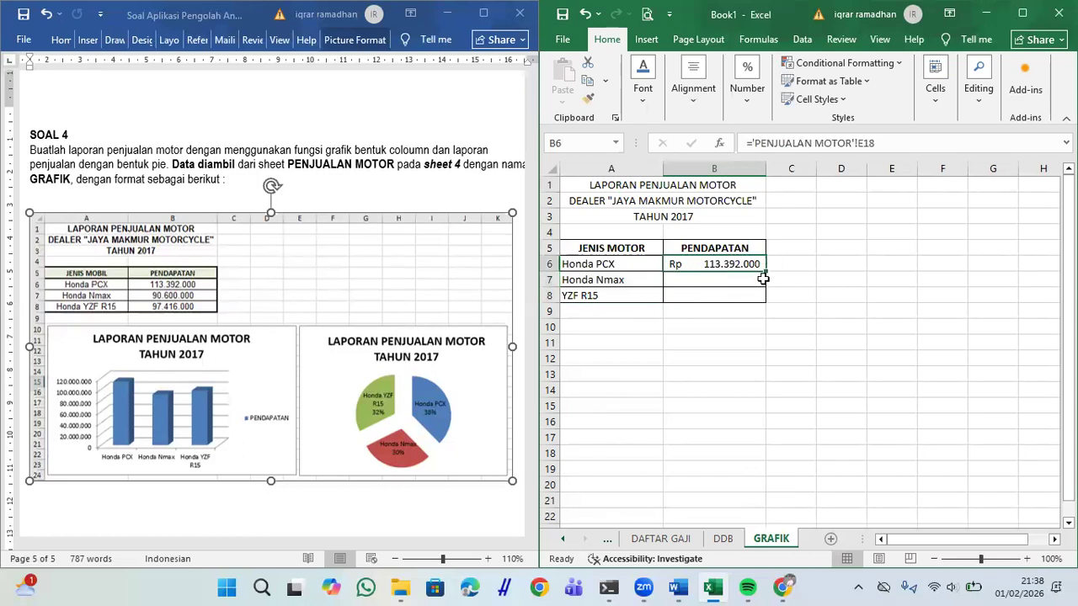
left_click_drag(767, 274, 767, 299)
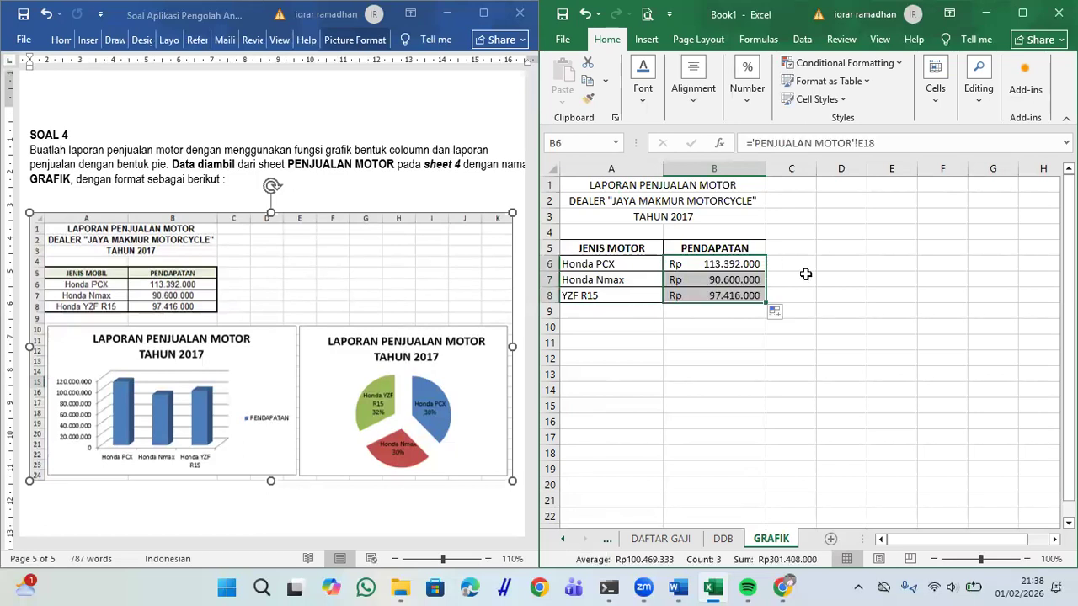
left_click(806, 275)
left_click(624, 343)
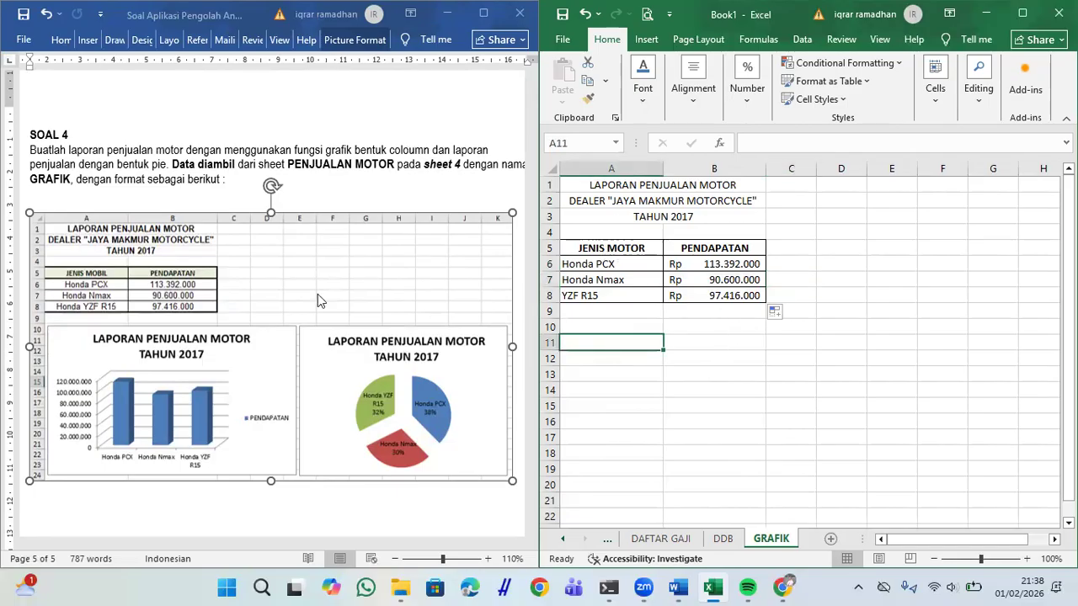
Step: Select the sales table A5:B8 in the Excel workbook and maximize the window
left_click(217, 359)
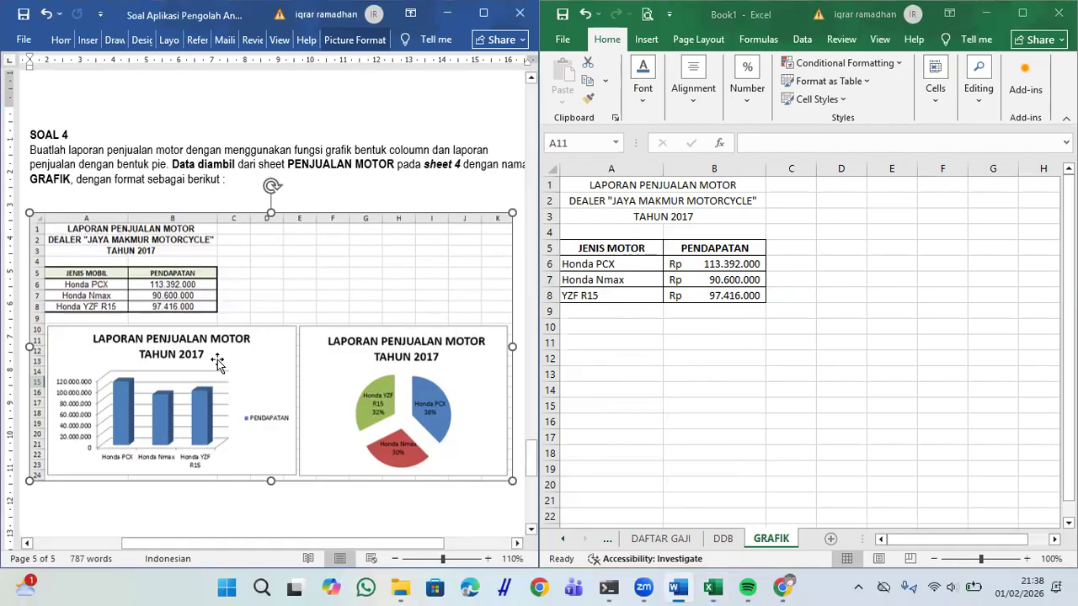
left_click(638, 415)
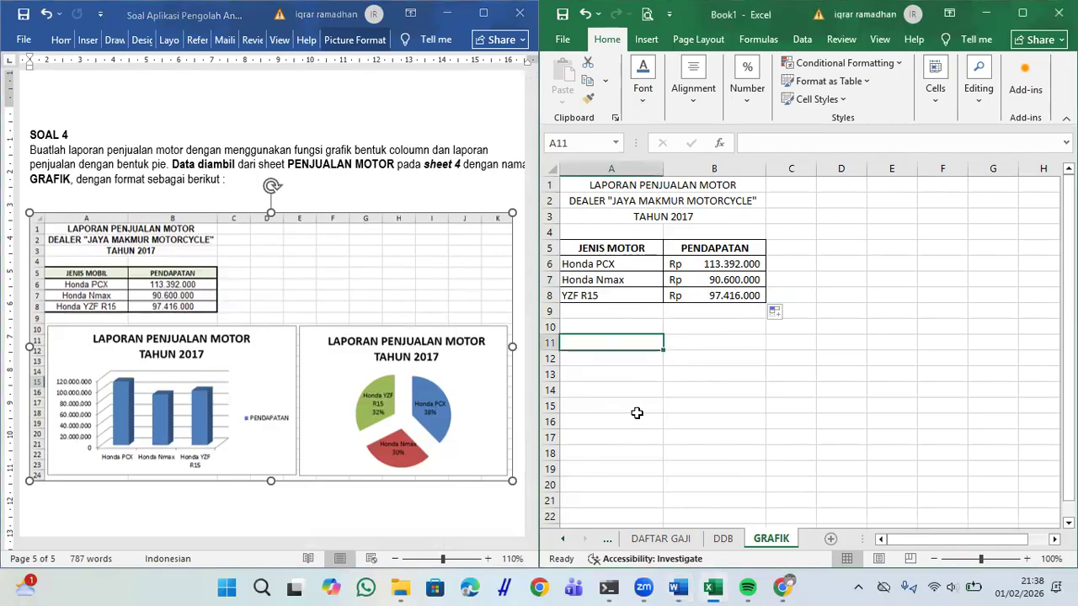
left_click_drag(615, 251, 695, 305)
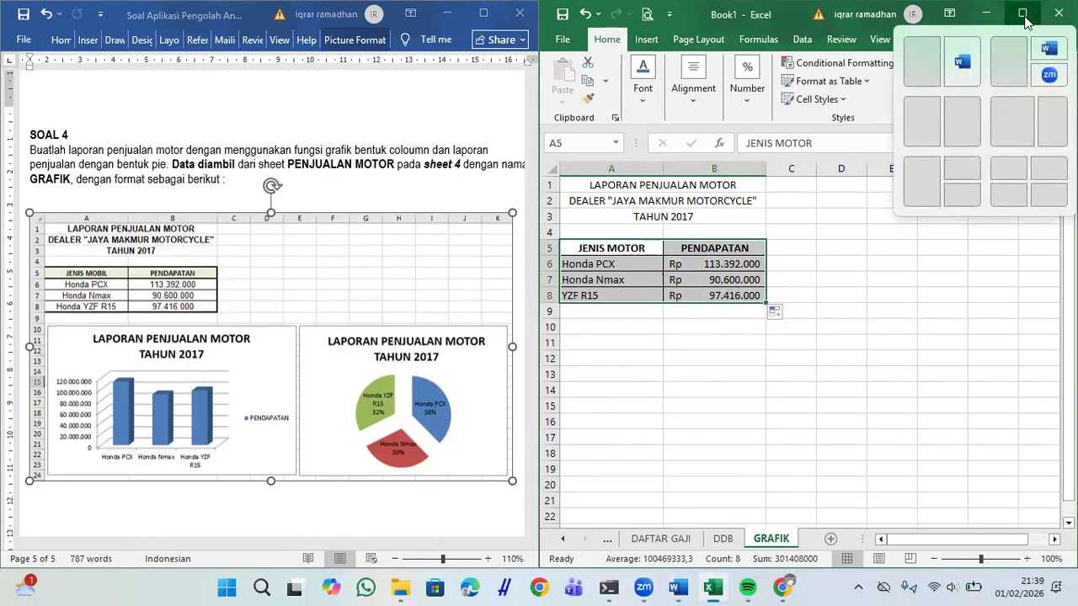
left_click(1025, 19)
Step: Insert a 3-D Clustered Column chart of the selected sales data
left_click(114, 40)
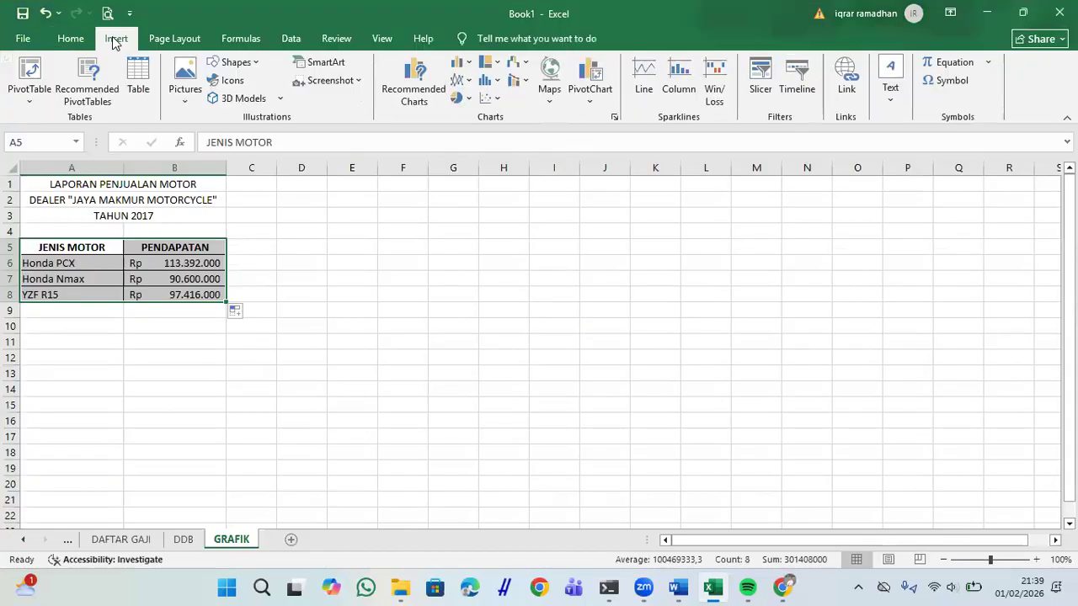
left_click(478, 79)
left_click(462, 67)
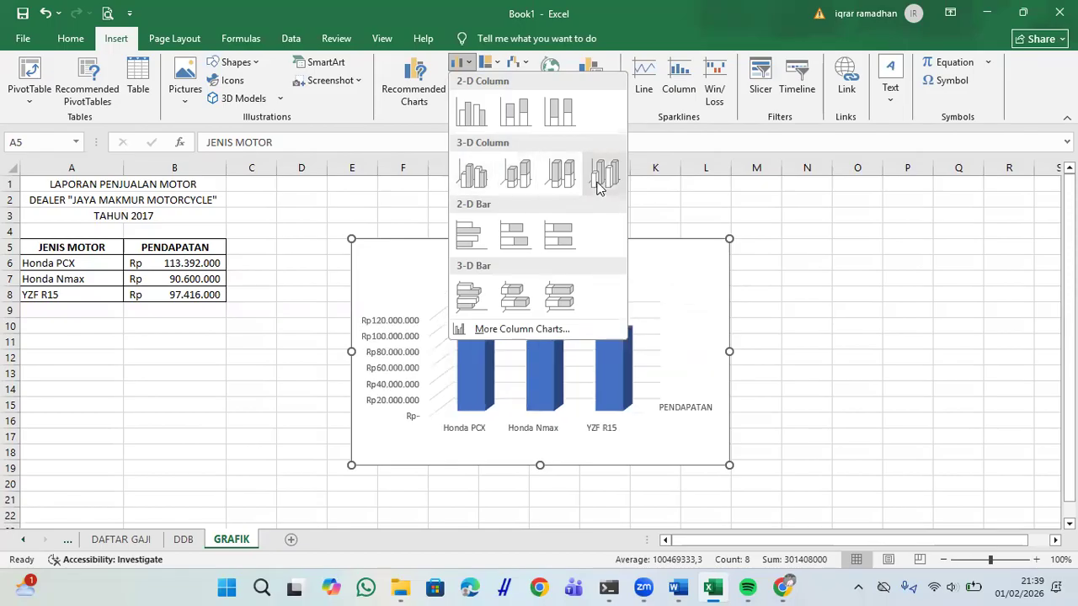
left_click(471, 174)
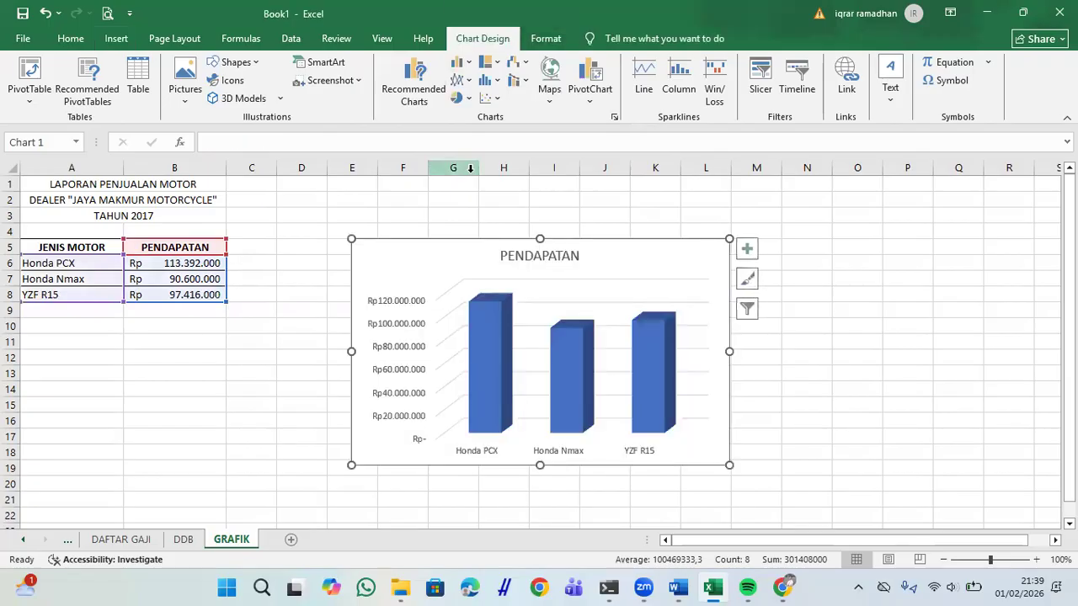
Step: Place the chart below the table across columns A–C and snap Excel beside Word
left_click_drag(485, 252, 148, 336)
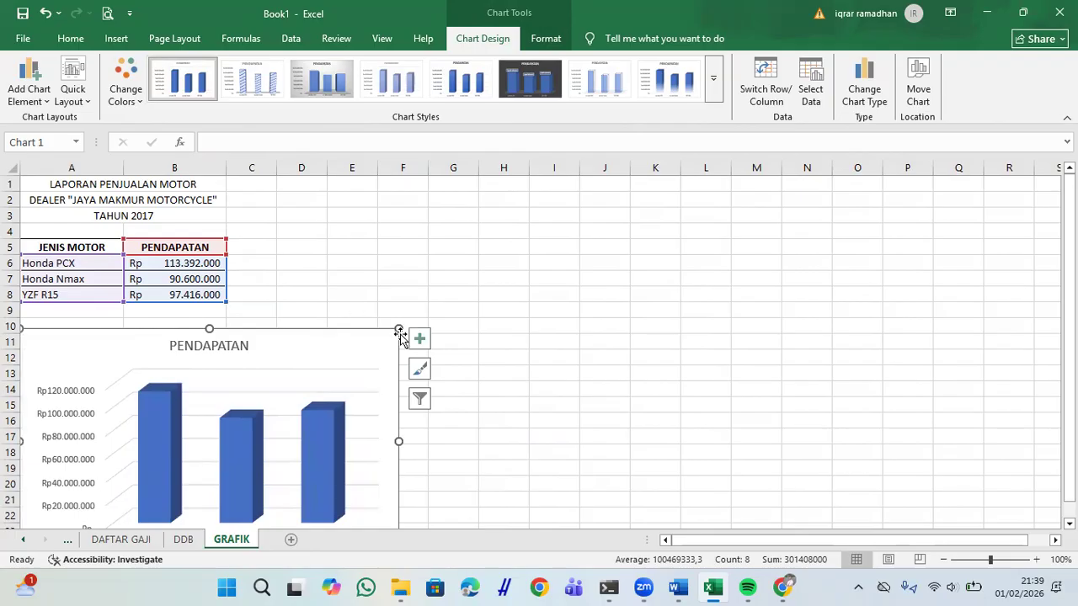
left_click_drag(399, 328, 290, 352)
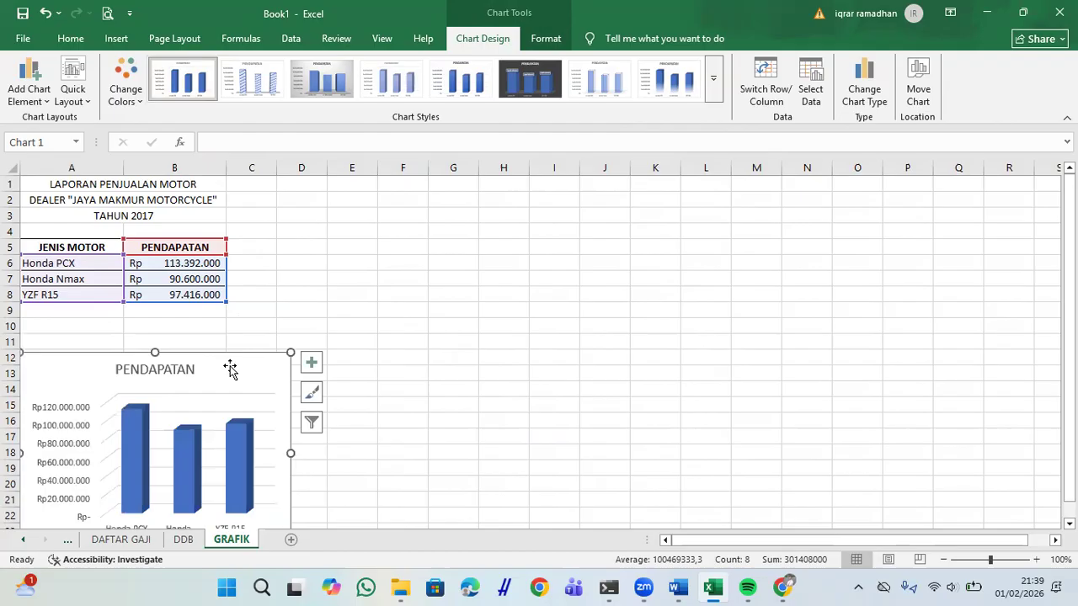
left_click_drag(229, 366, 237, 343)
scroll(238, 346, "down", 1)
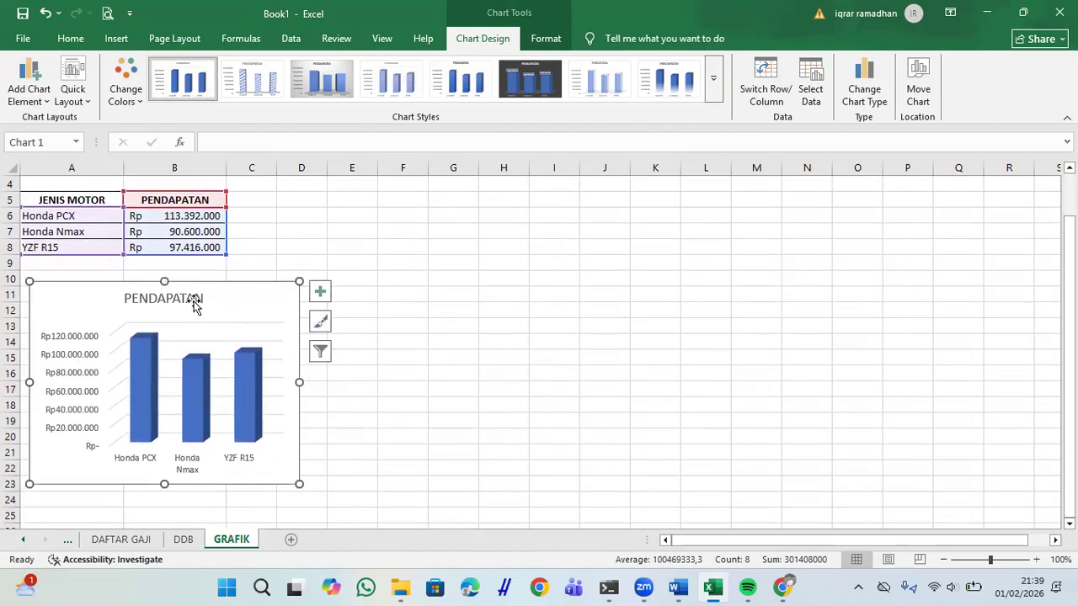
key("super+Right")
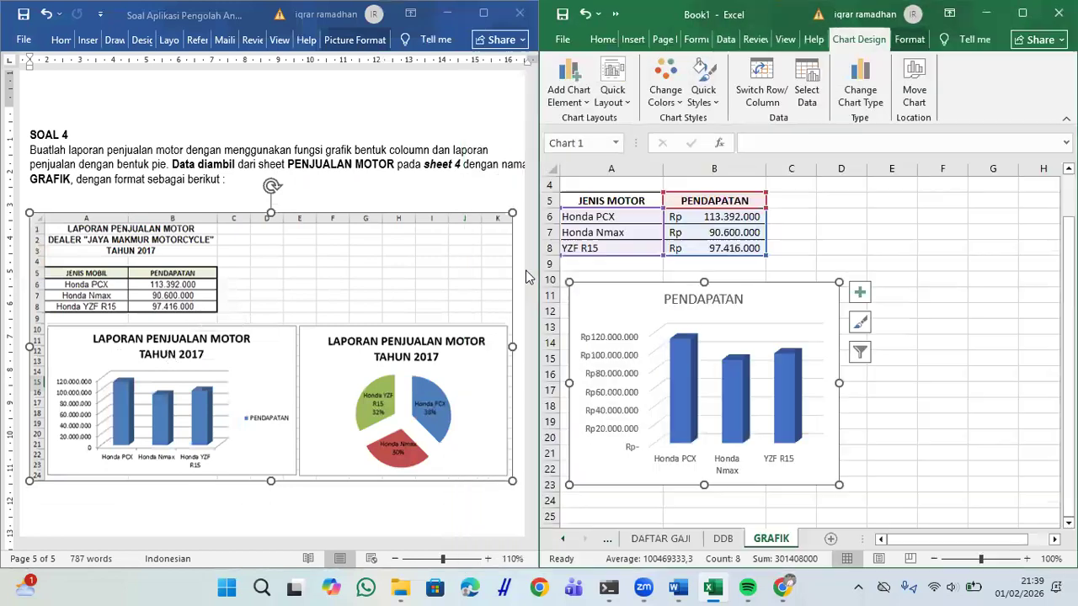
Step: Replace the PENDAPATAN title with 'LAPORAN PENJUALAN MOTOR' and 'TAHUN 2017' on two lines
left_click(707, 295)
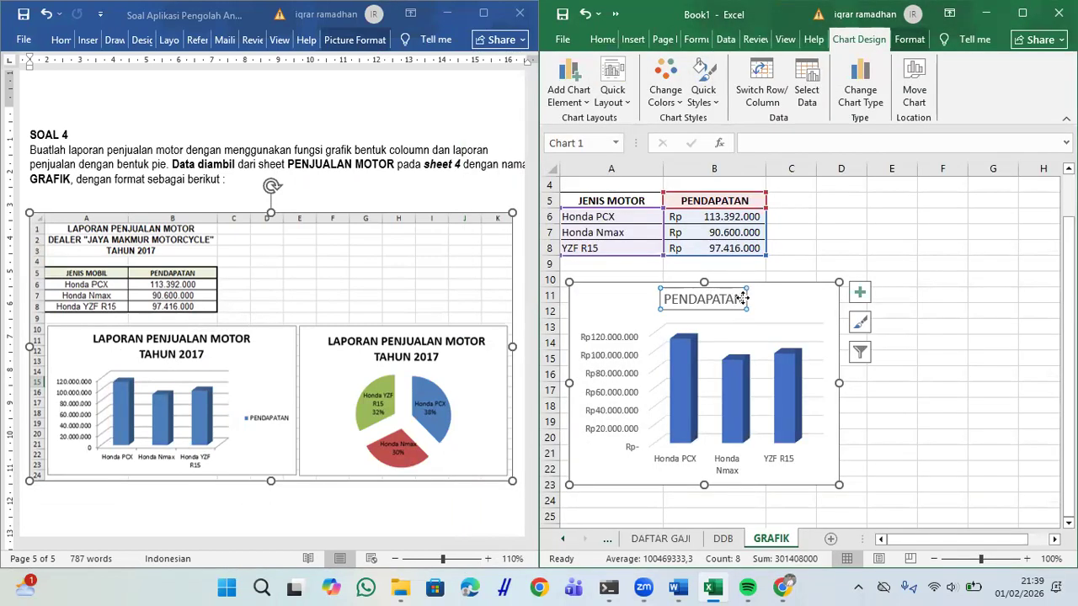
left_click(734, 298)
left_click_drag(734, 298, 665, 300)
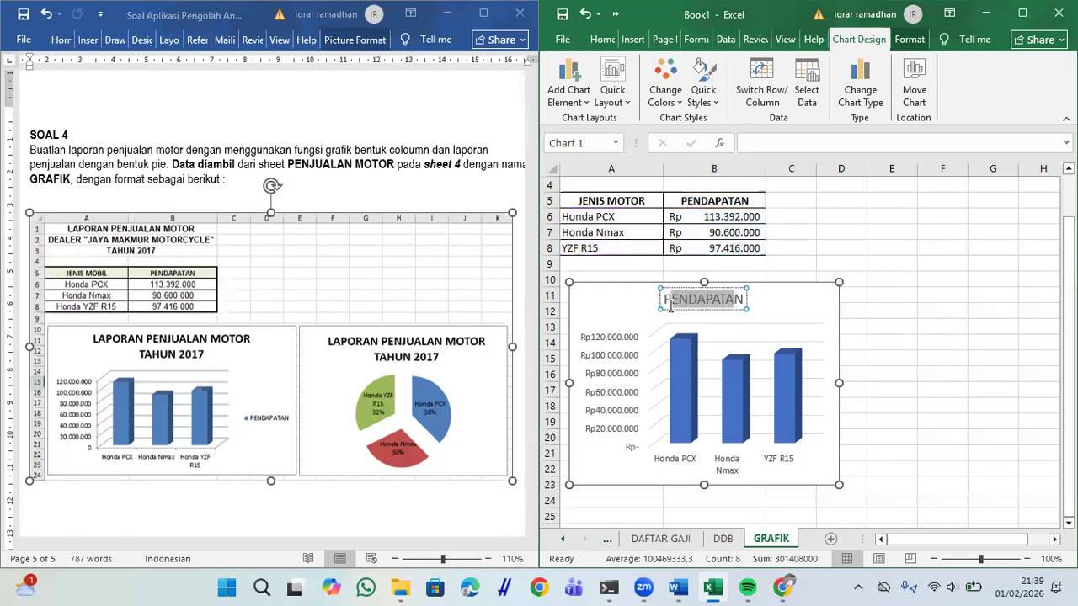
key("BackSpace")
type("L")
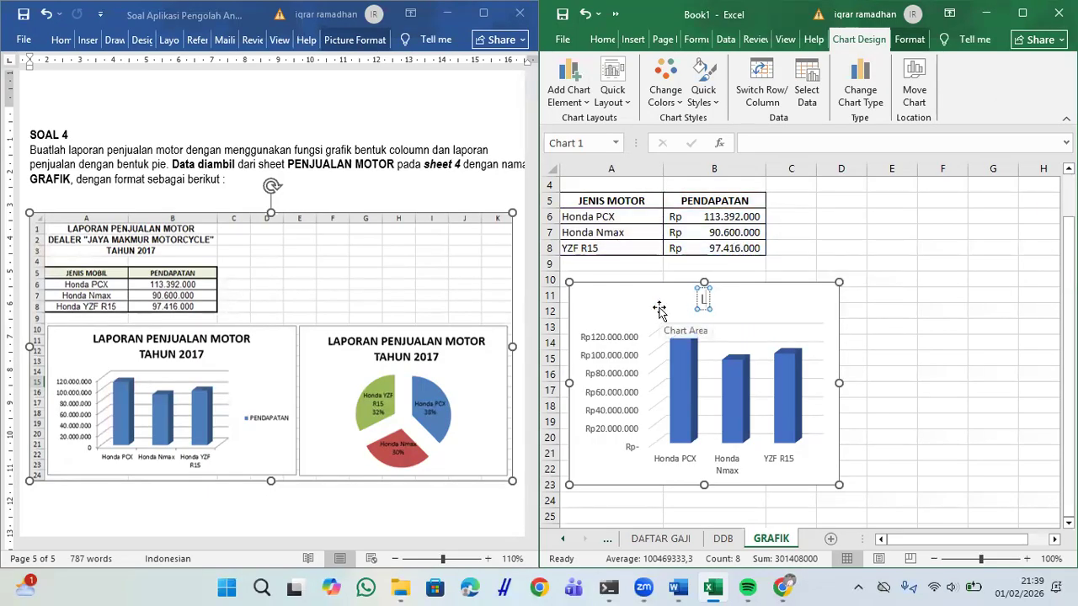
type("APORAN PENJU")
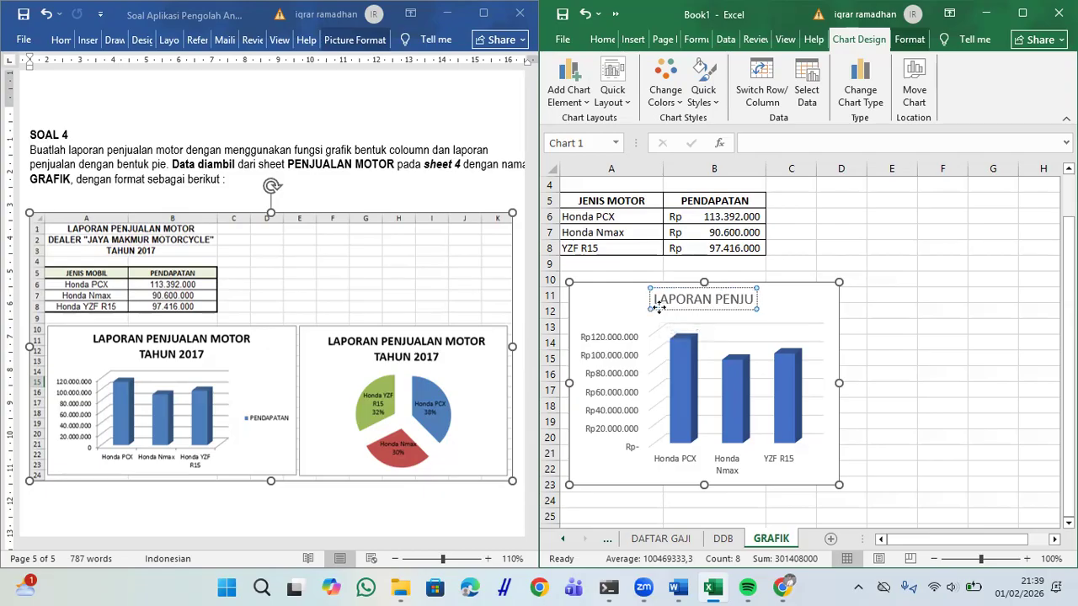
type("ALAN MOTOR")
key("Return")
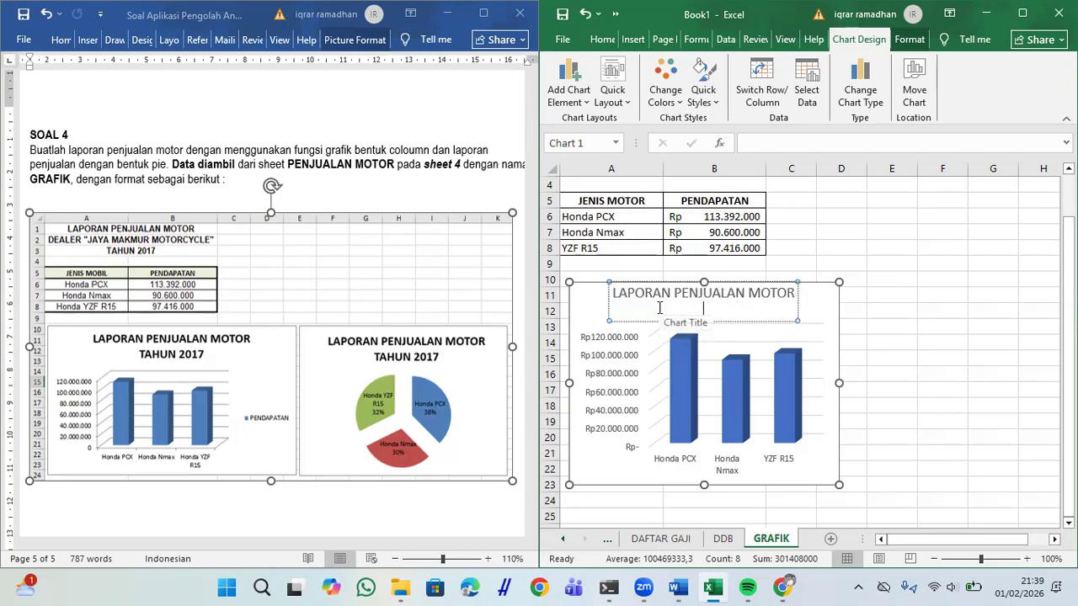
type("TAHUN 2017")
key("Return")
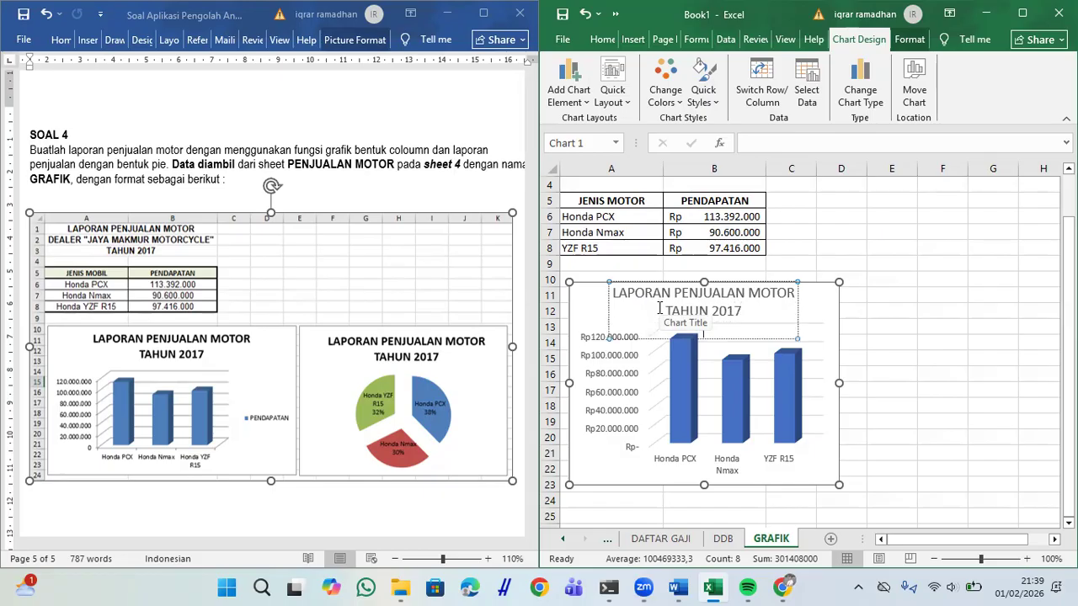
key("BackSpace")
left_click(996, 326)
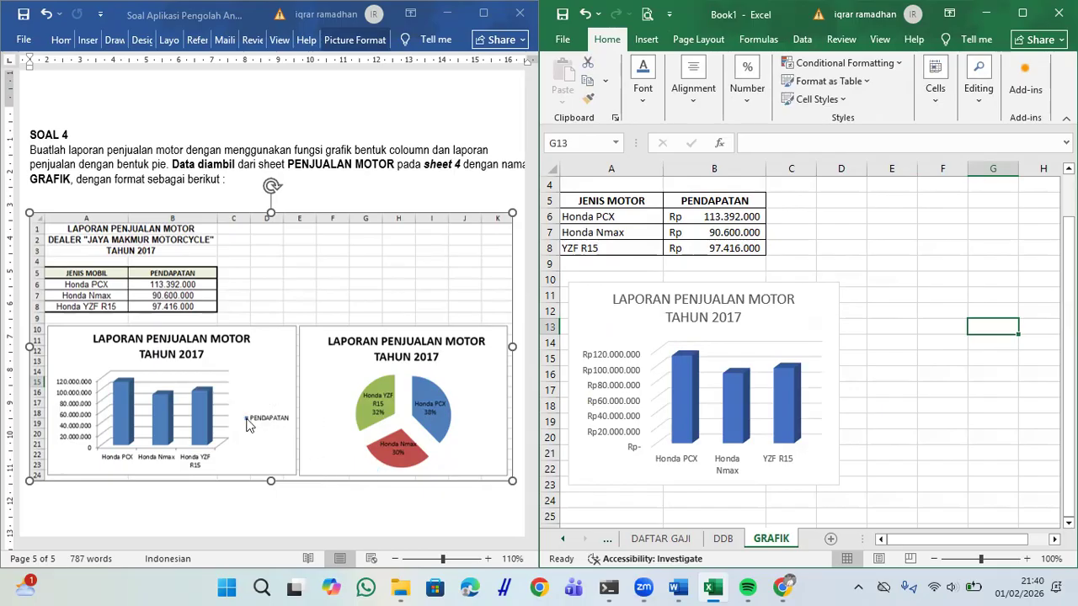
Step: Widen the column chart to the right and turn on its Legend element
left_click(801, 316)
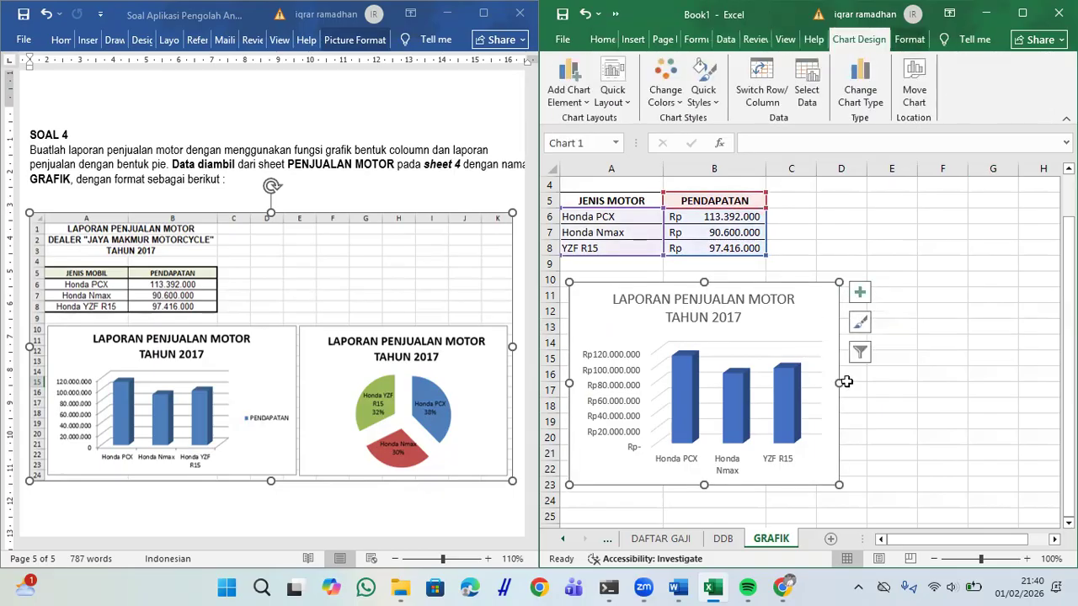
left_click_drag(839, 386, 884, 383)
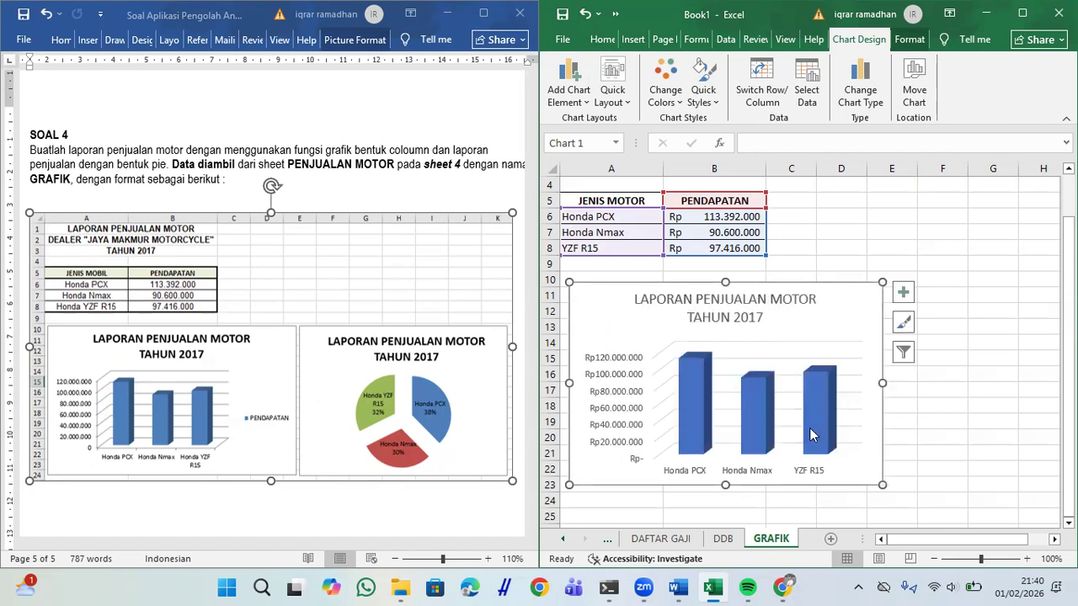
left_click(904, 293)
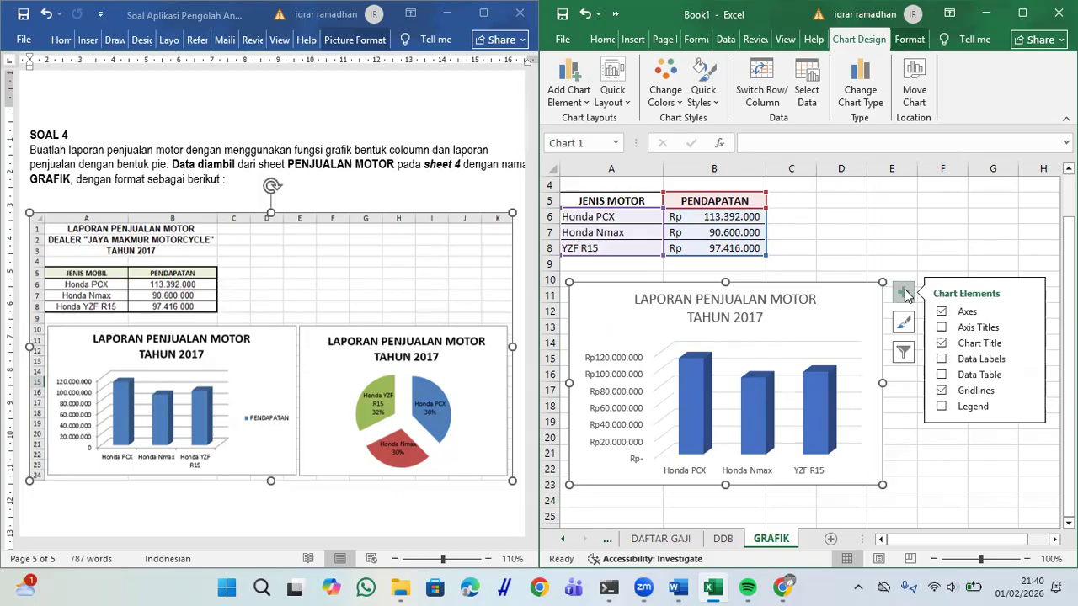
left_click(941, 407)
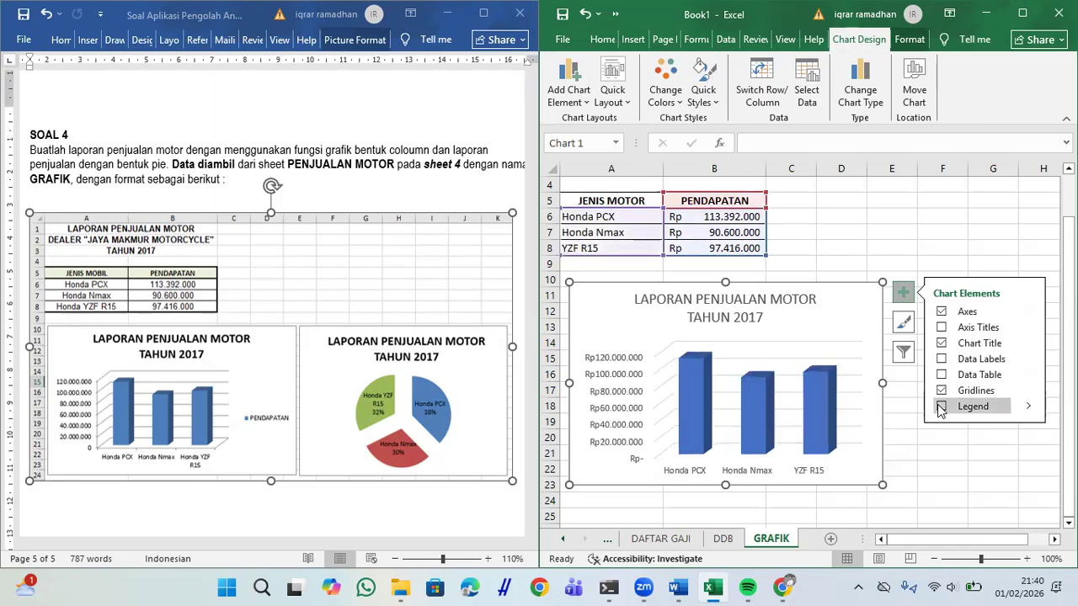
left_click(930, 486)
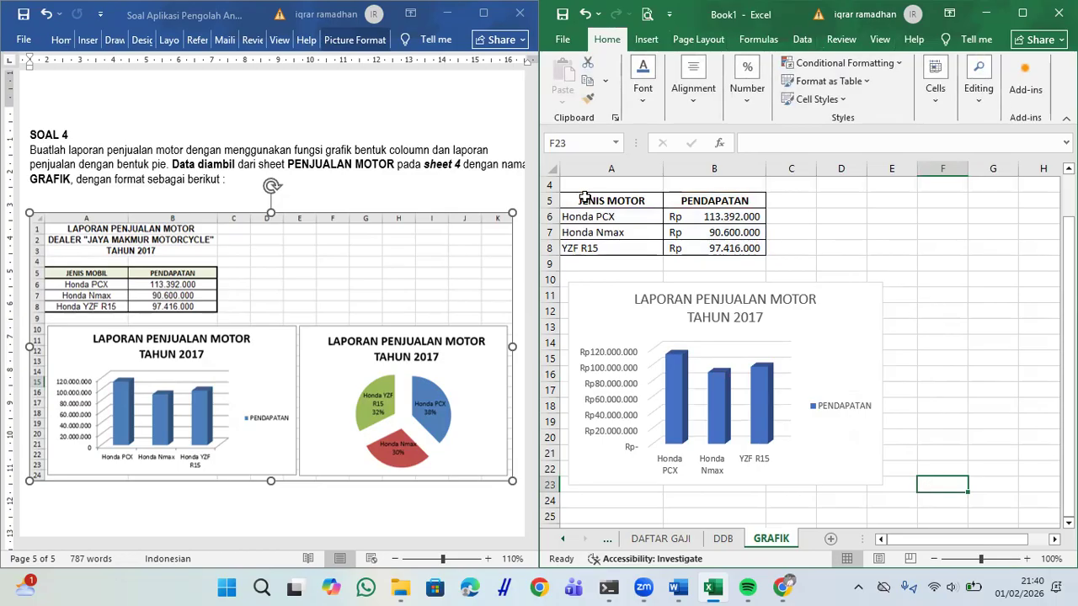
Step: Insert a 2-D Pie chart from the sales table A5:B8
left_click_drag(585, 197, 707, 244)
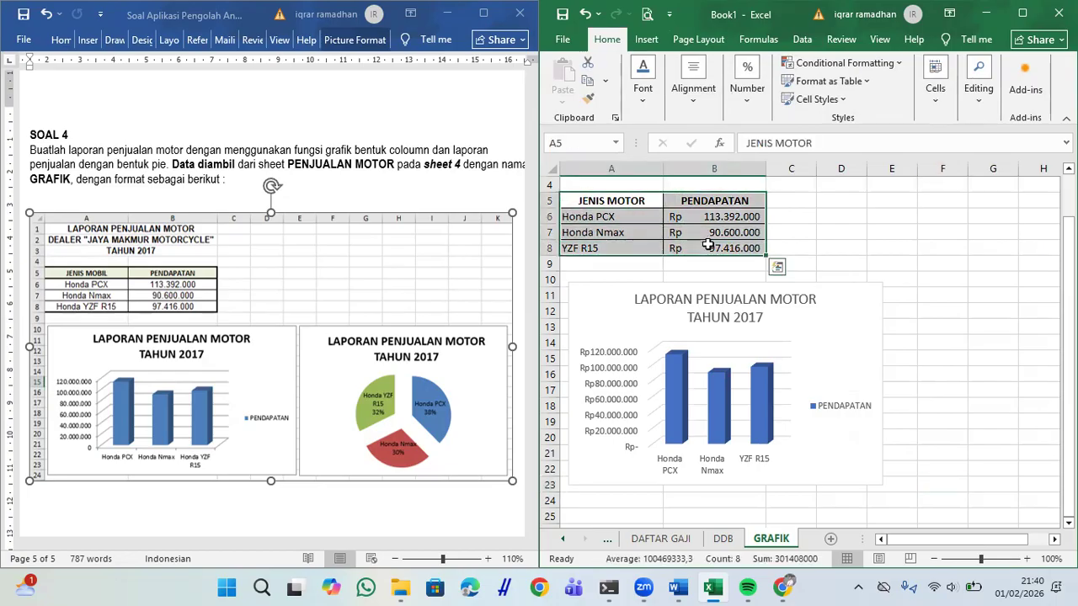
left_click(647, 39)
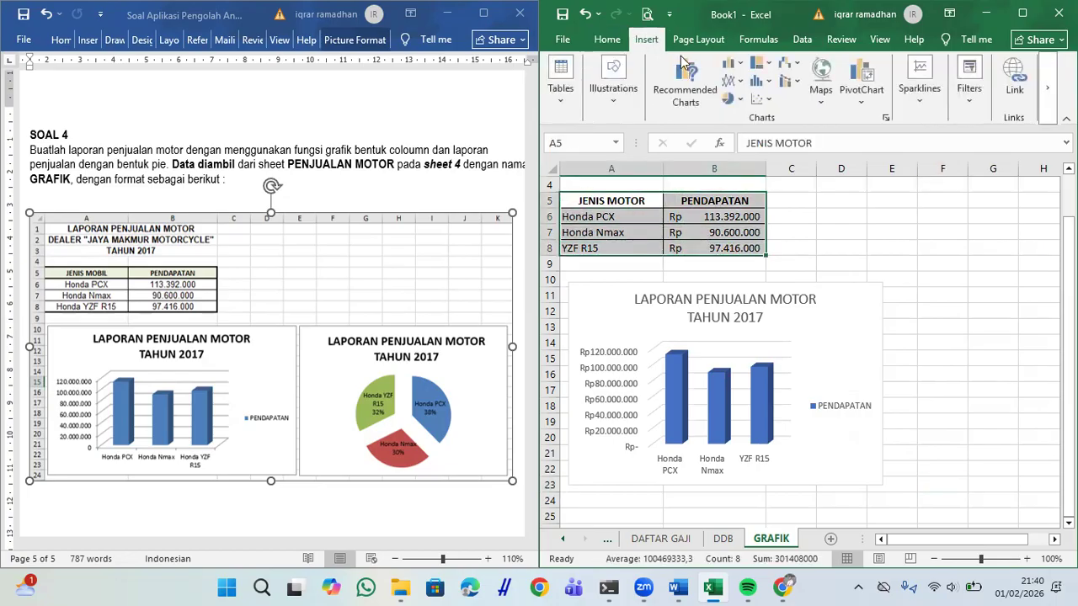
left_click(739, 100)
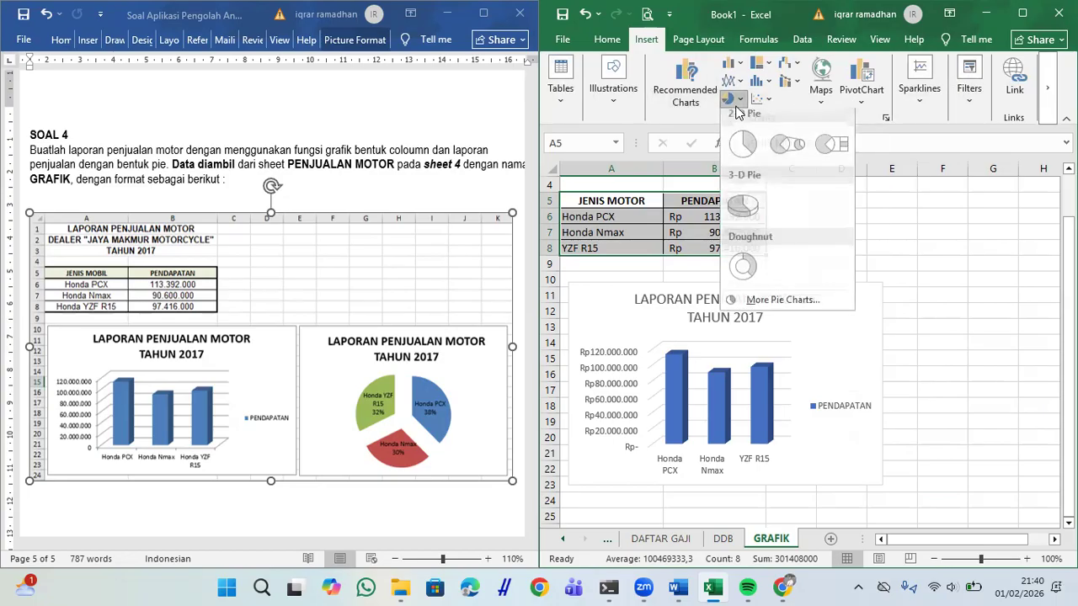
left_click(743, 152)
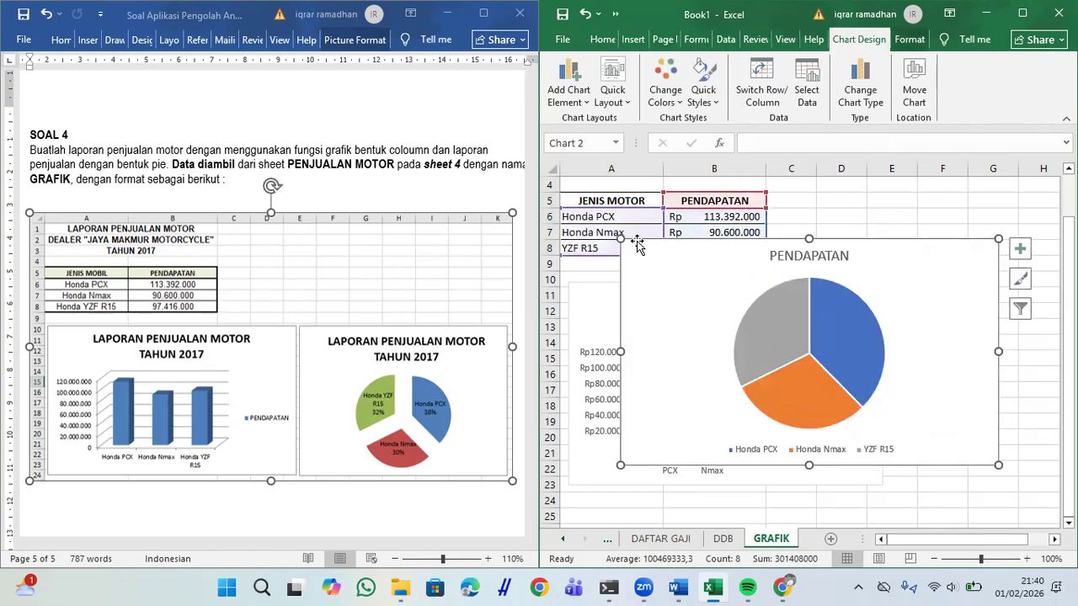
Step: Resize and position the pie chart right of the column chart, then select its title text
left_click_drag(621, 239, 697, 279)
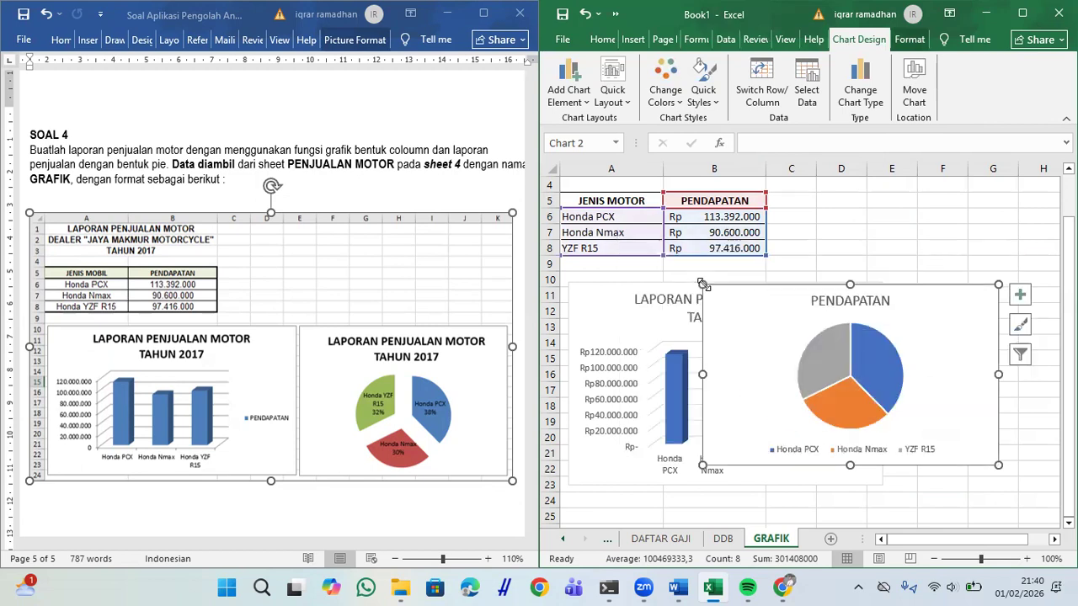
mouse_move(941, 294)
left_mouse_down()
mouse_move(1053, 304)
mouse_move(931, 300)
left_mouse_up()
left_click_drag(929, 537, 946, 537)
left_click_drag(847, 294, 1027, 305)
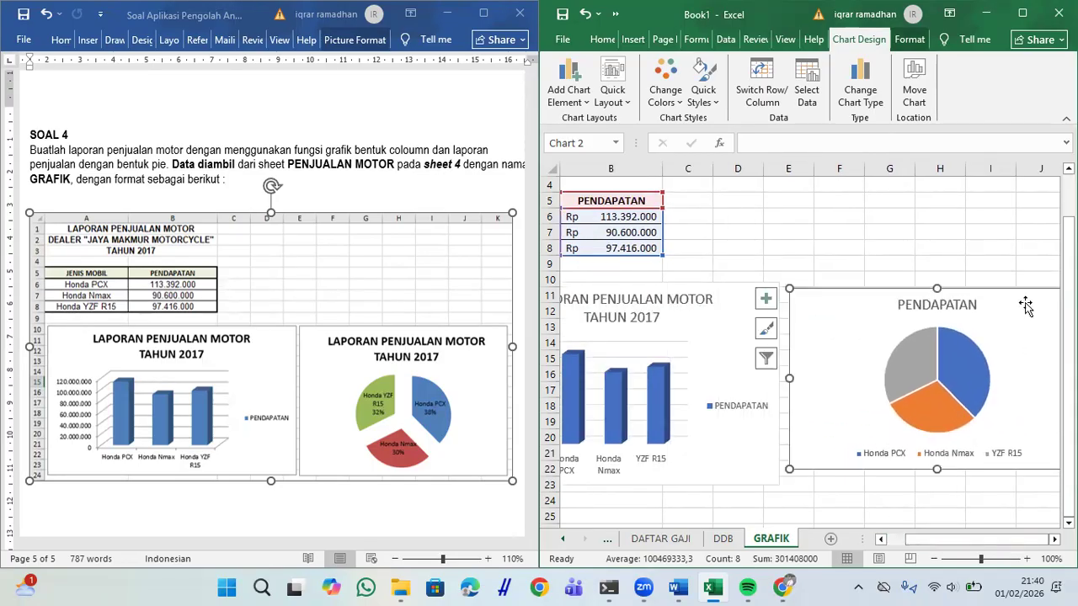
scroll(996, 387, "right", 3)
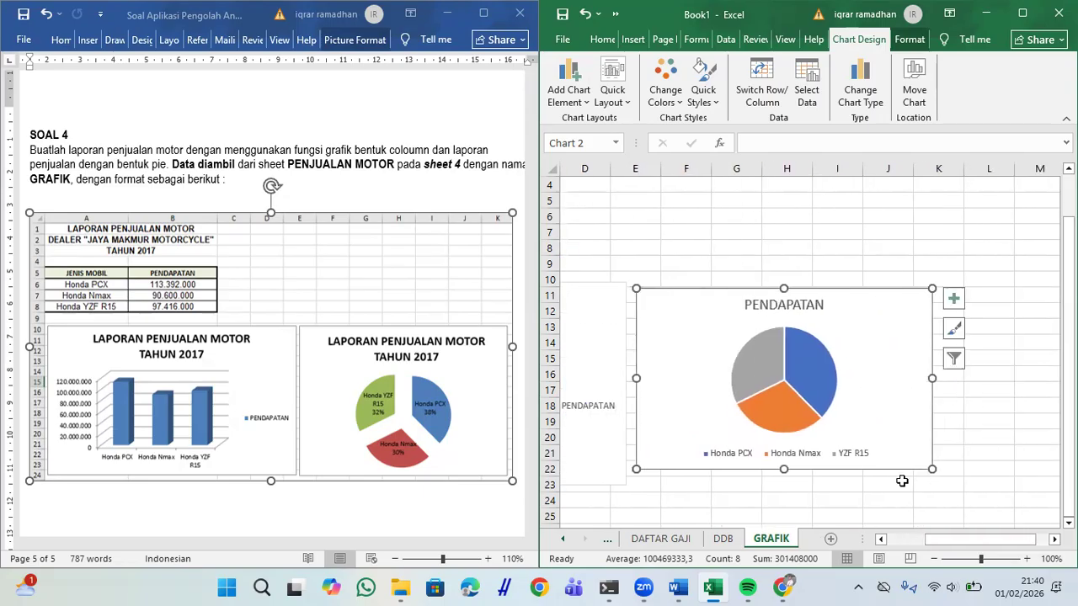
left_click_drag(932, 469, 976, 487)
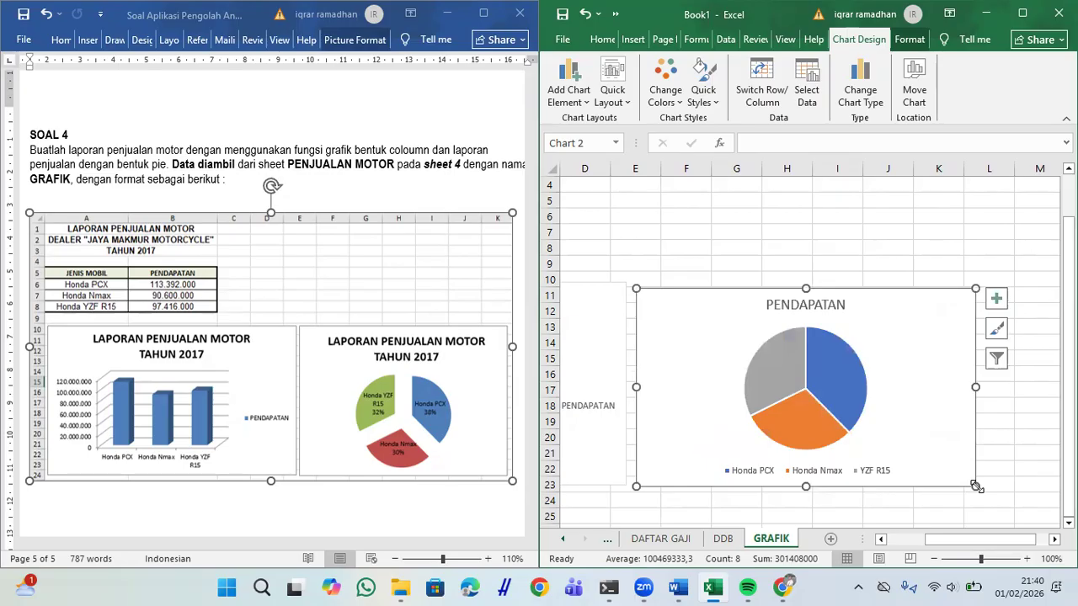
left_click_drag(907, 376, 907, 368)
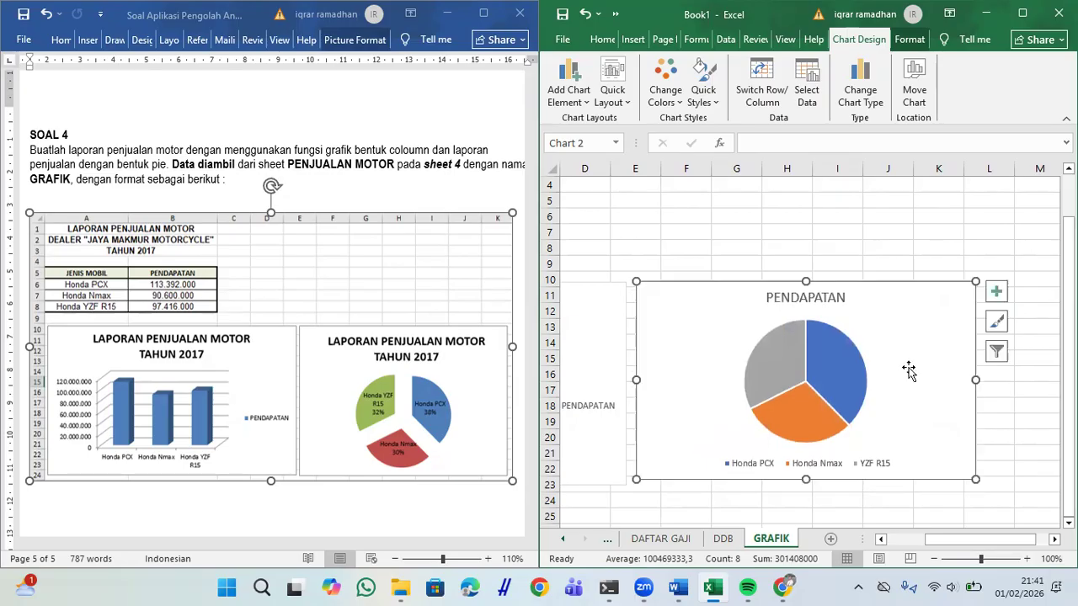
left_click(828, 300)
left_click_drag(823, 301, 753, 303)
Step: Retitle the pie chart 'LAPORAN PENJUALAN MOTOR' / 'TAHUN 2017' and maximize the Excel window
key("BackSpace")
key("Delete")
key("Delete")
type("LAPORAN PENJUALAN M")
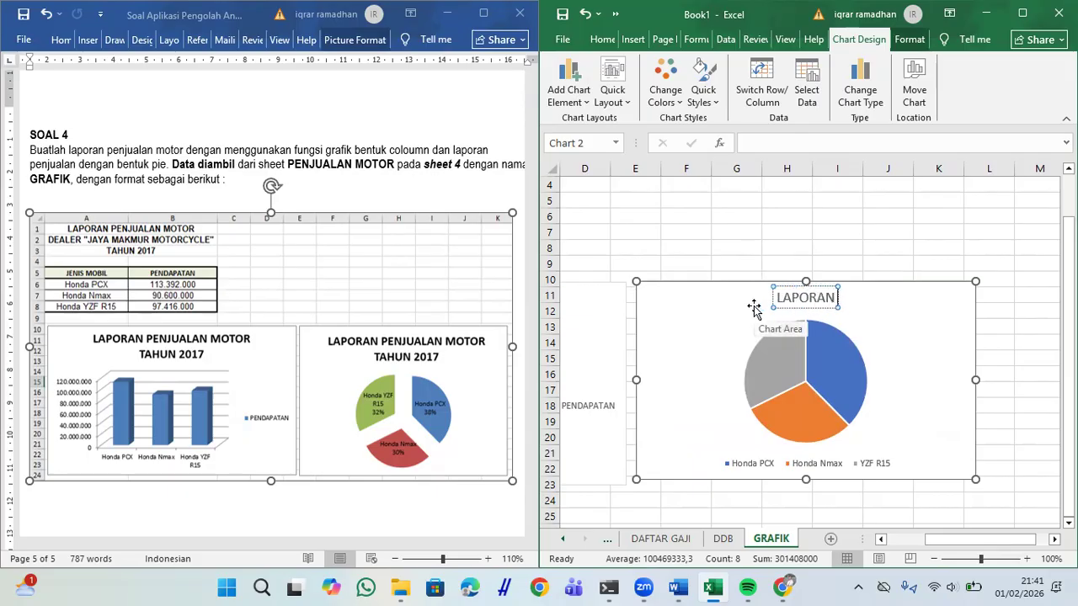
type("OTOR")
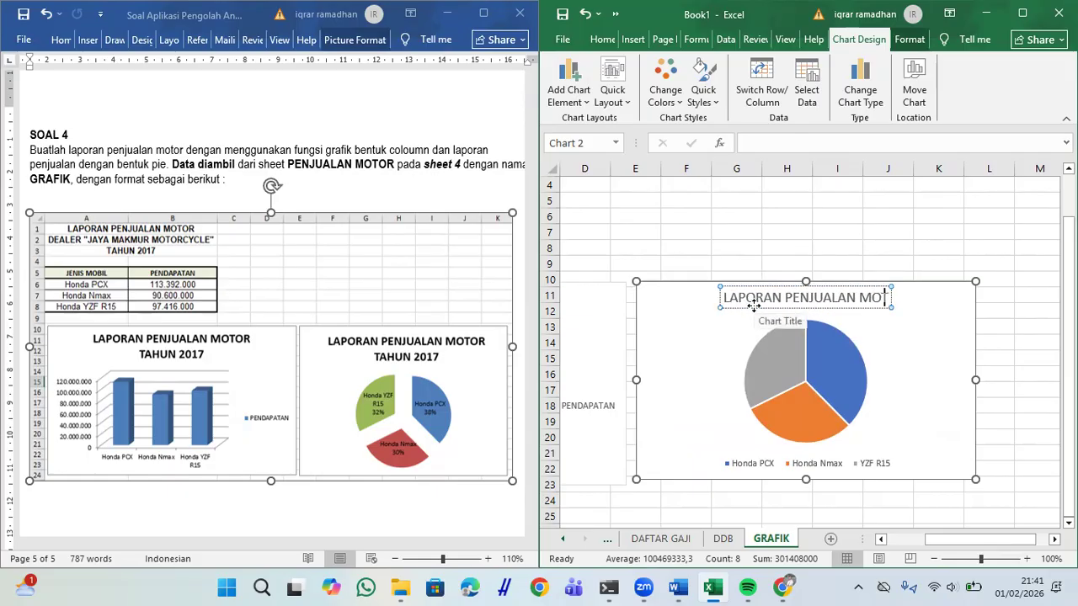
key("Return")
type("TAHUN 2017")
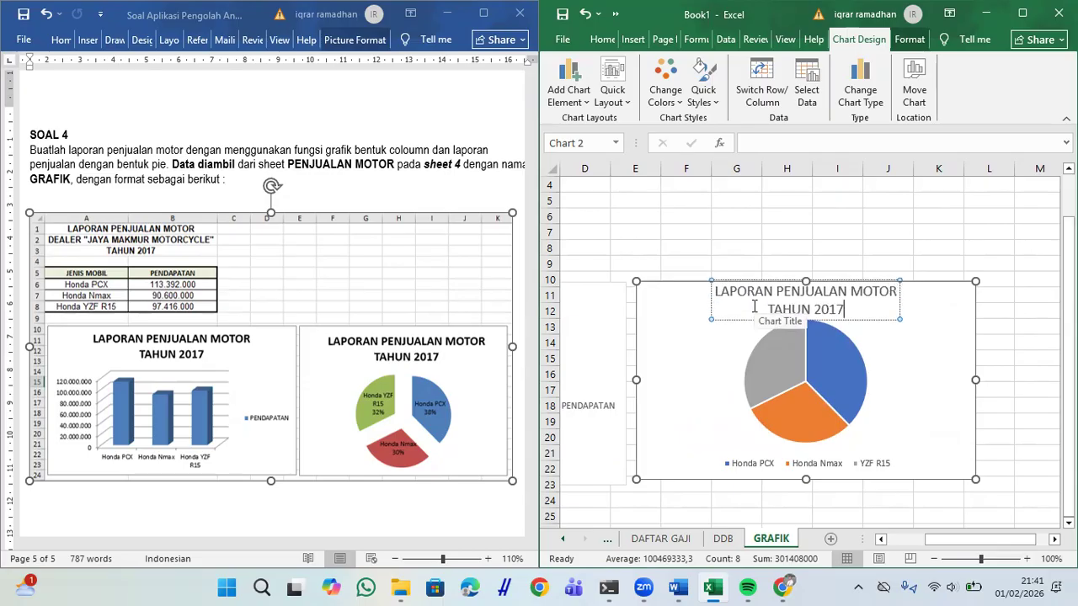
left_click(909, 218)
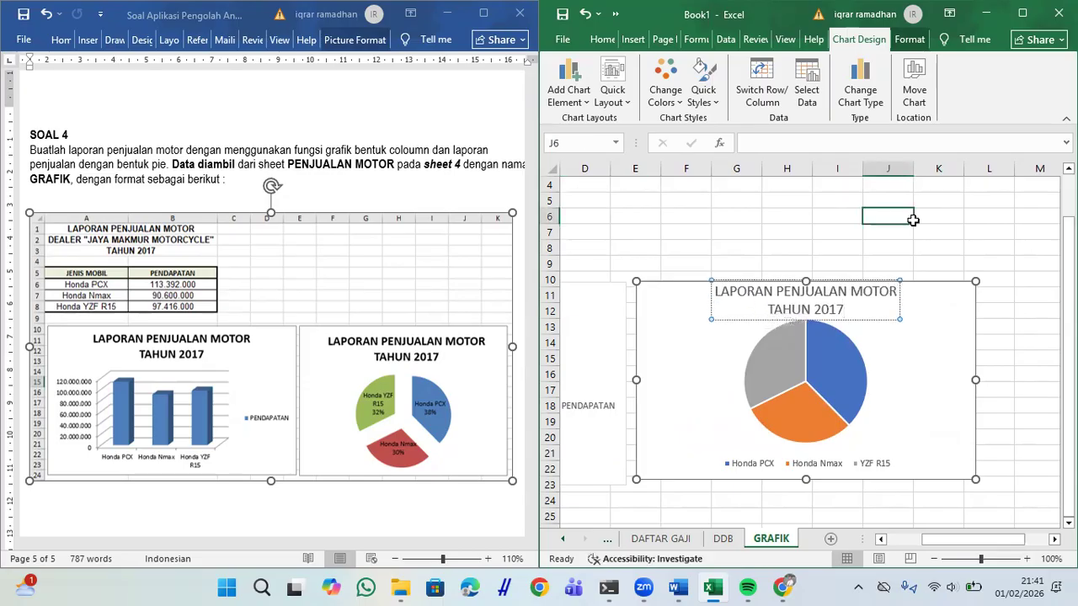
left_click(826, 383)
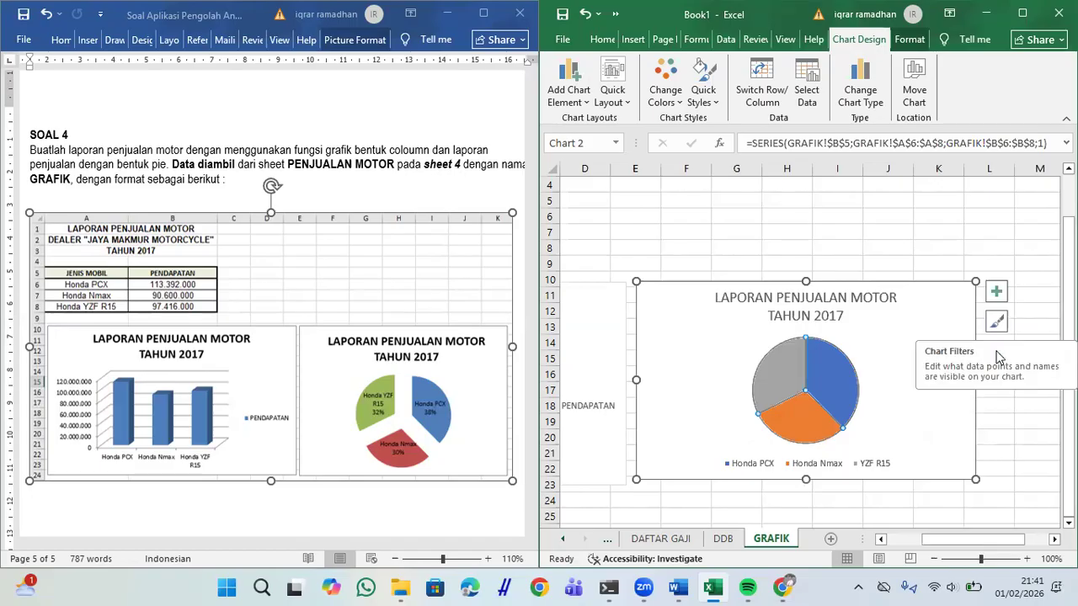
left_click(1019, 13)
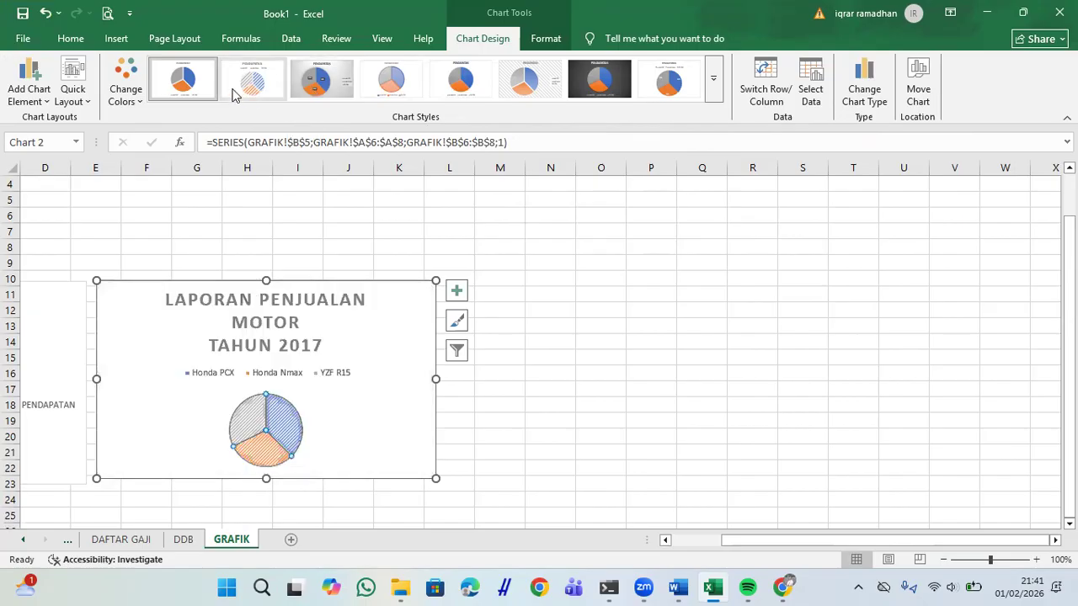
Step: Apply the gradient Style 3 with percentage labels and explode the pie slices to 28%
left_click(321, 75)
left_click(256, 377)
double_click(255, 376)
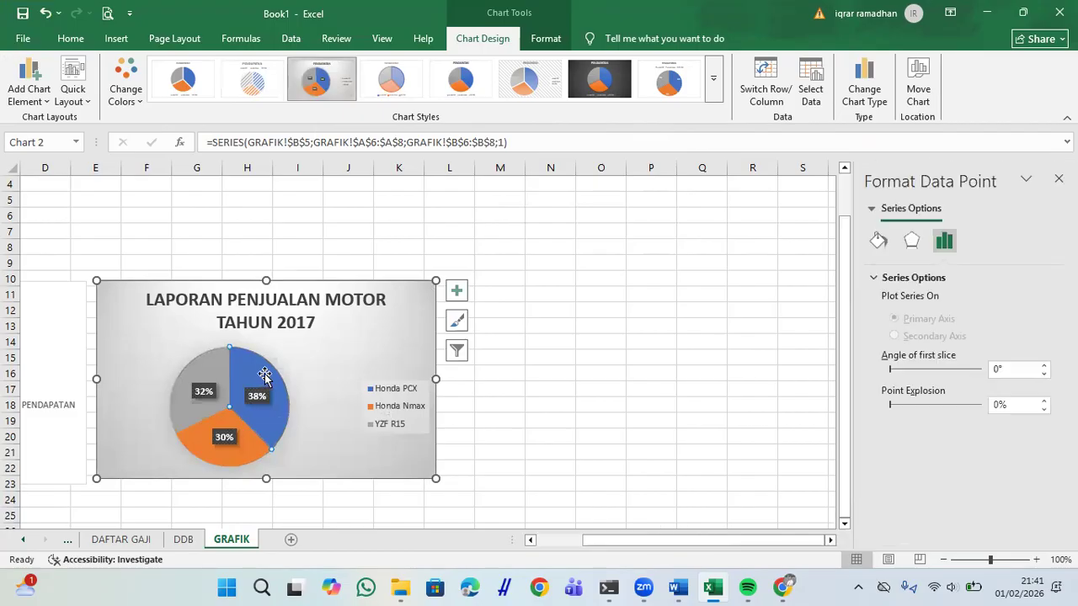
mouse_move(259, 369)
left_mouse_down()
mouse_move(281, 355)
mouse_move(279, 366)
left_mouse_up()
left_click(201, 385)
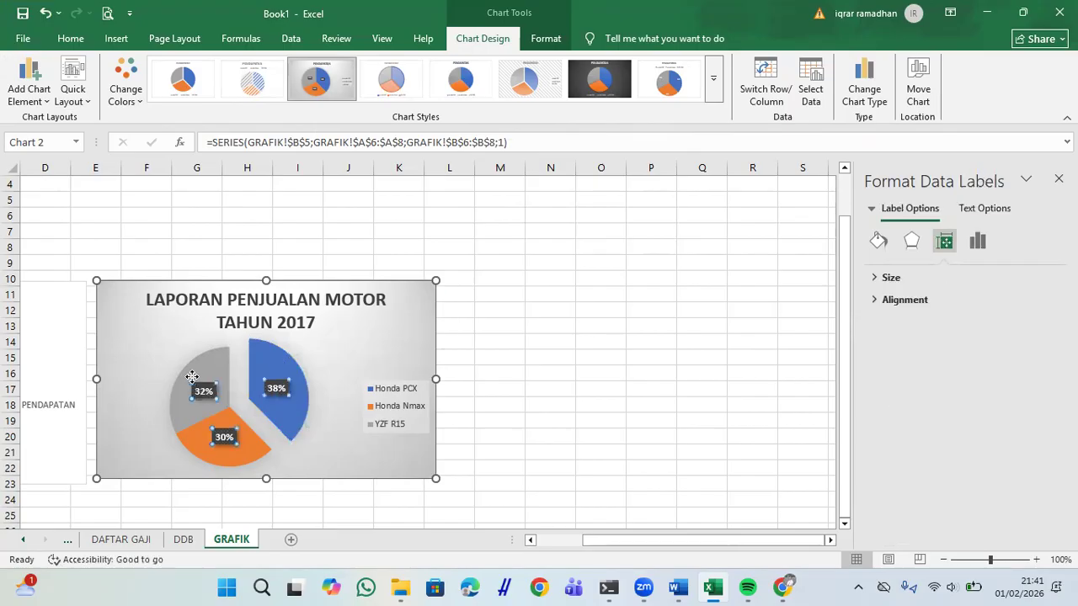
left_click_drag(217, 368, 192, 363)
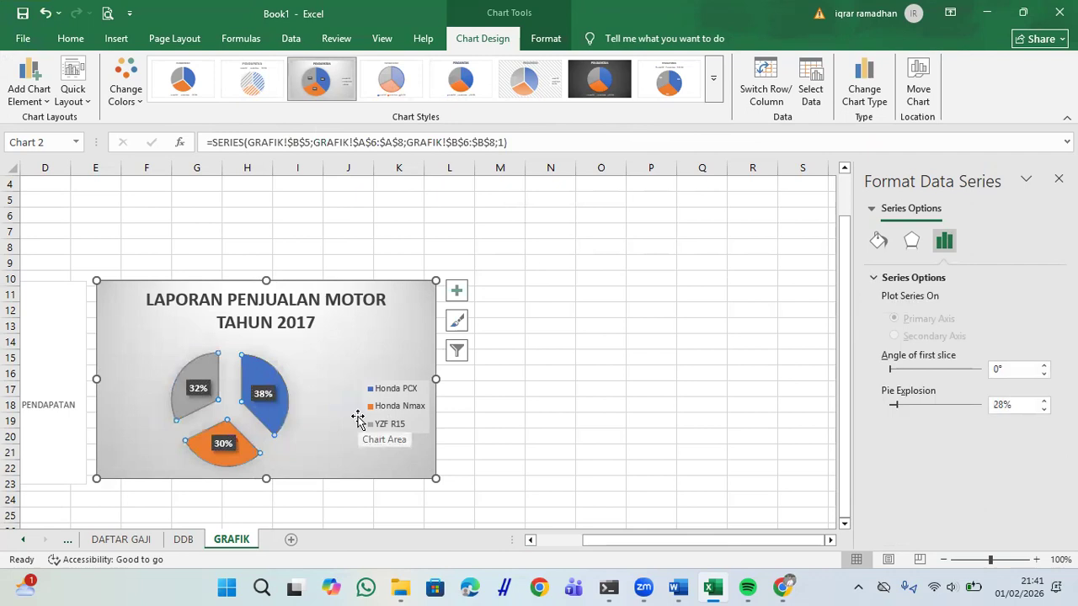
Step: Review the chart parts list and the chart styles, filter and elements flyouts
left_click(876, 215)
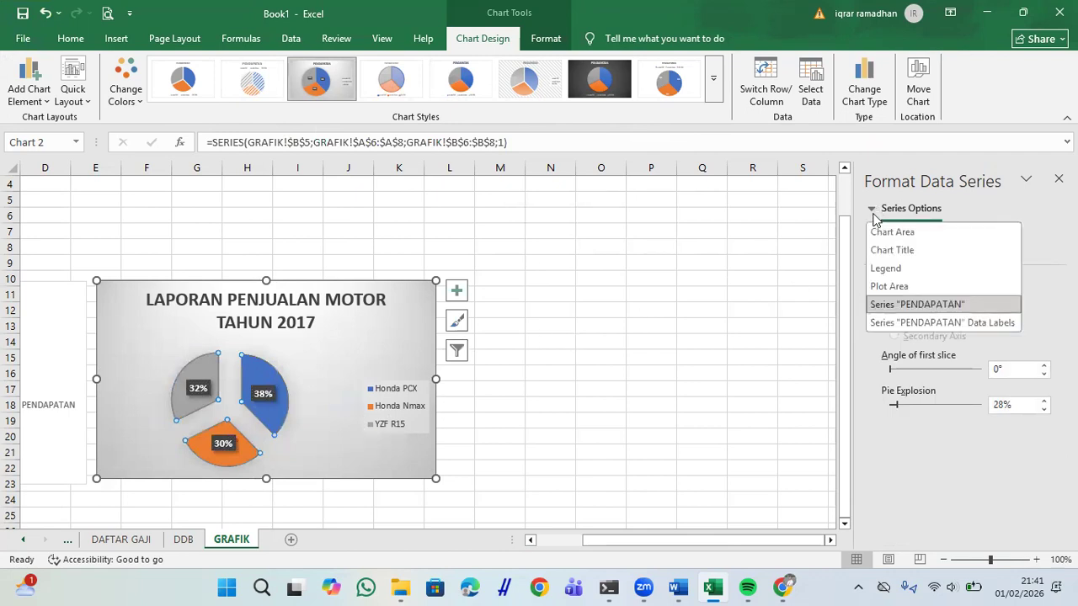
left_click(876, 216)
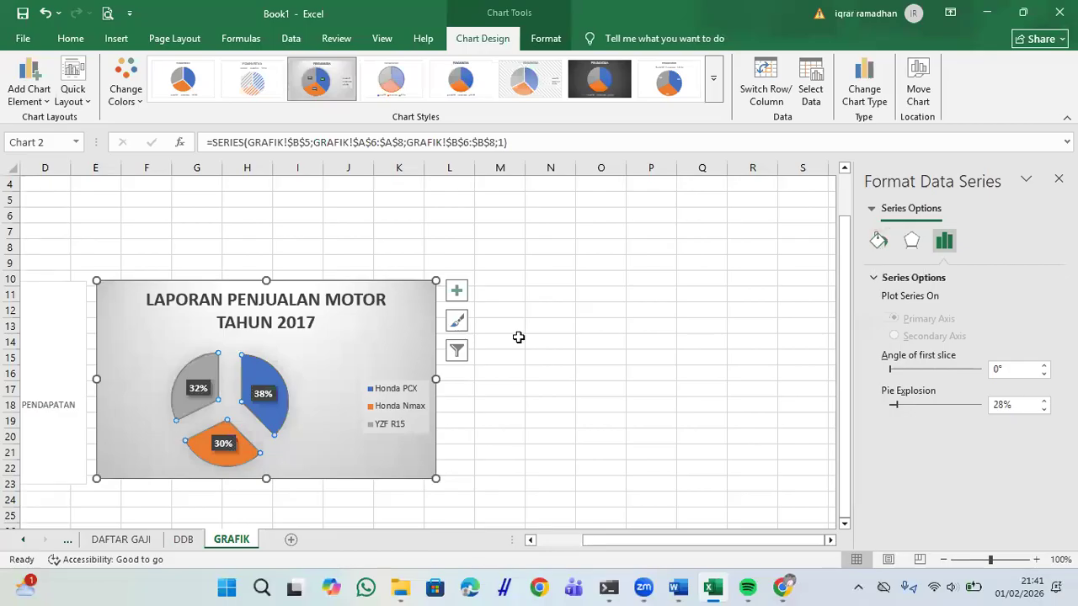
left_click(457, 321)
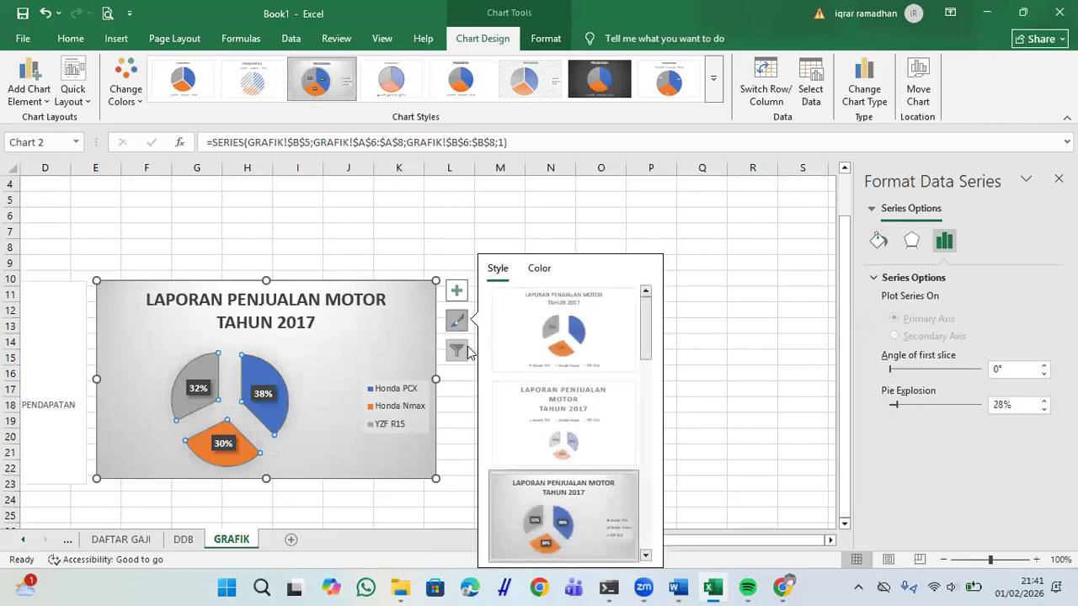
left_click(466, 351)
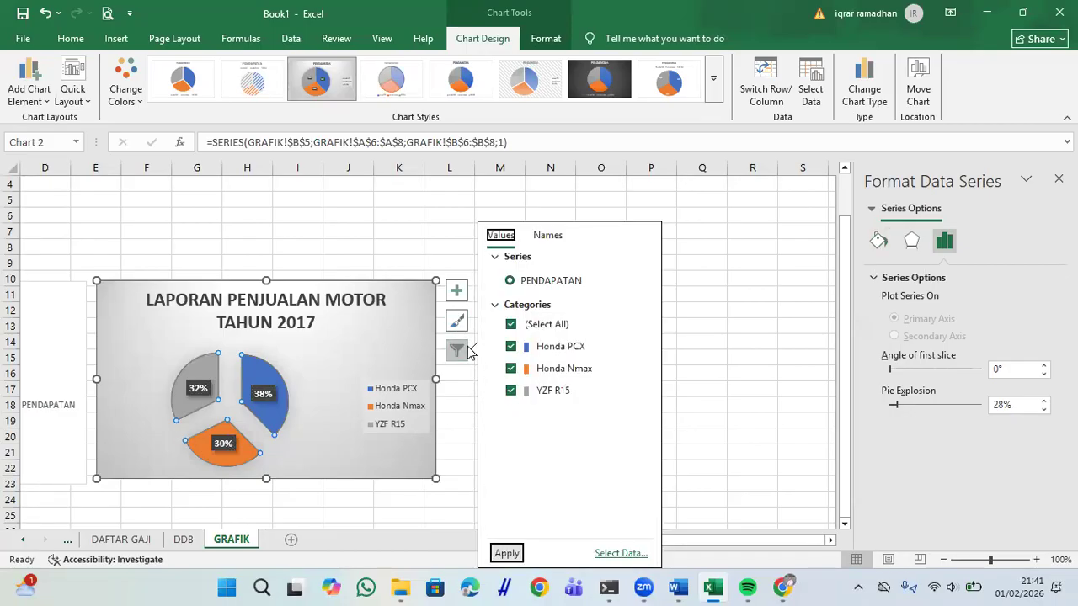
left_click(460, 294)
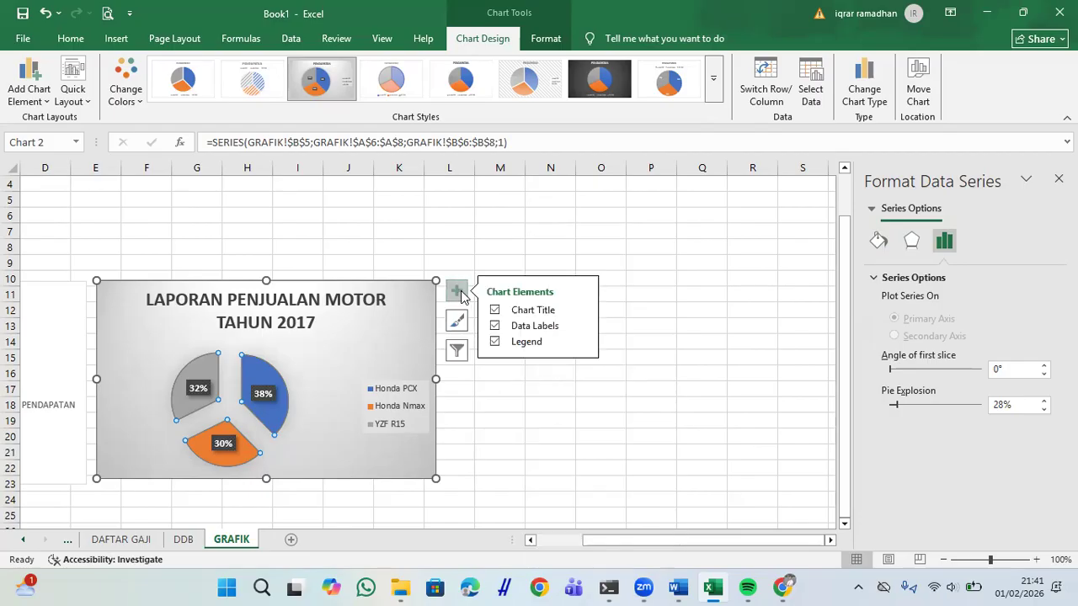
left_click(459, 294)
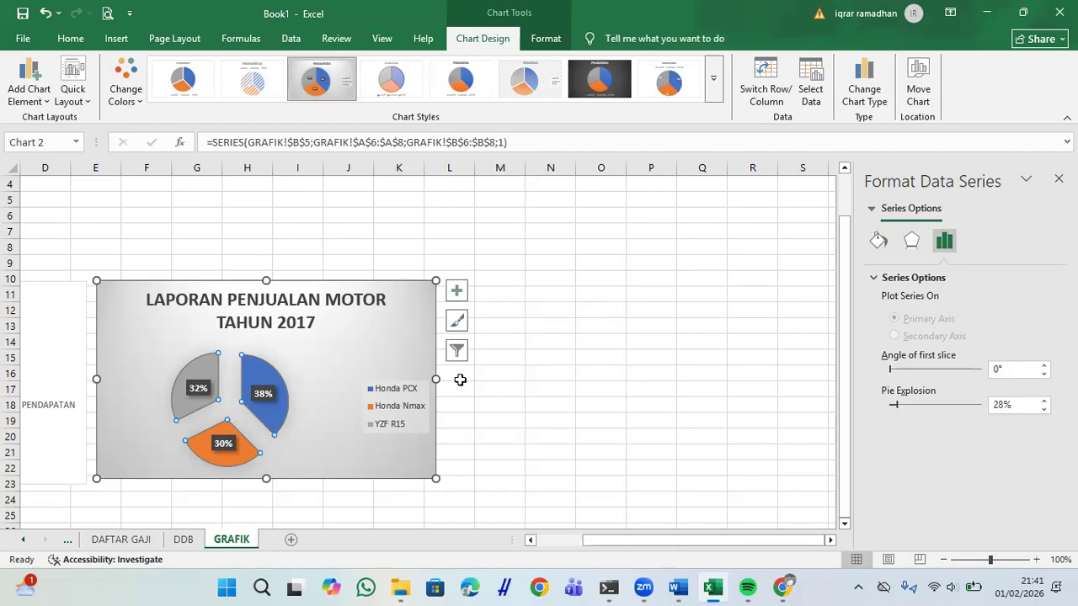
Step: Browse the Format Data Labels pane tabs, then close it and click cell N15
right_click(265, 402)
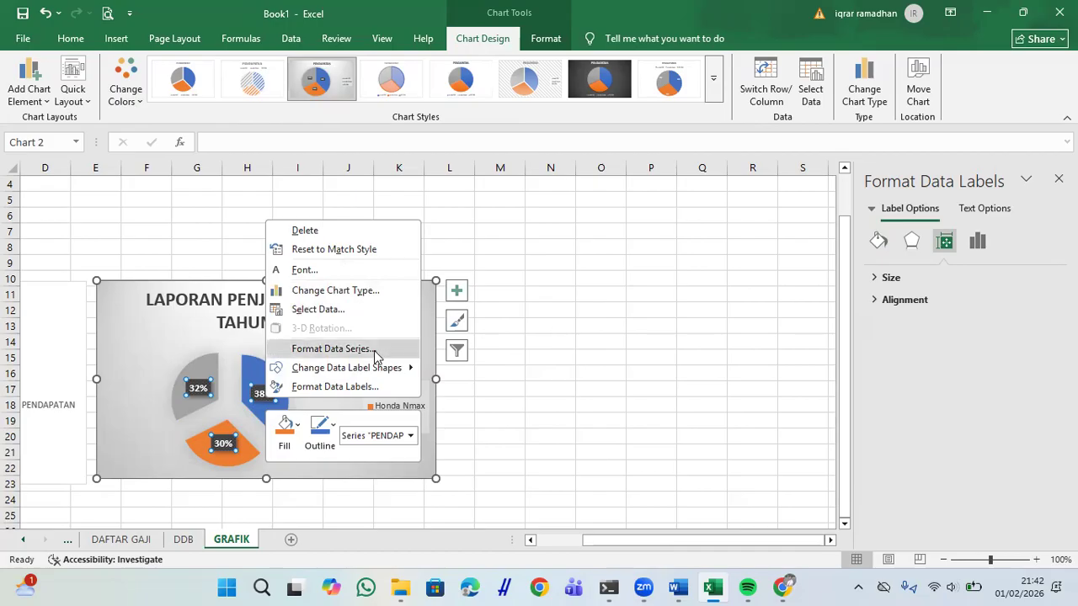
left_click(903, 244)
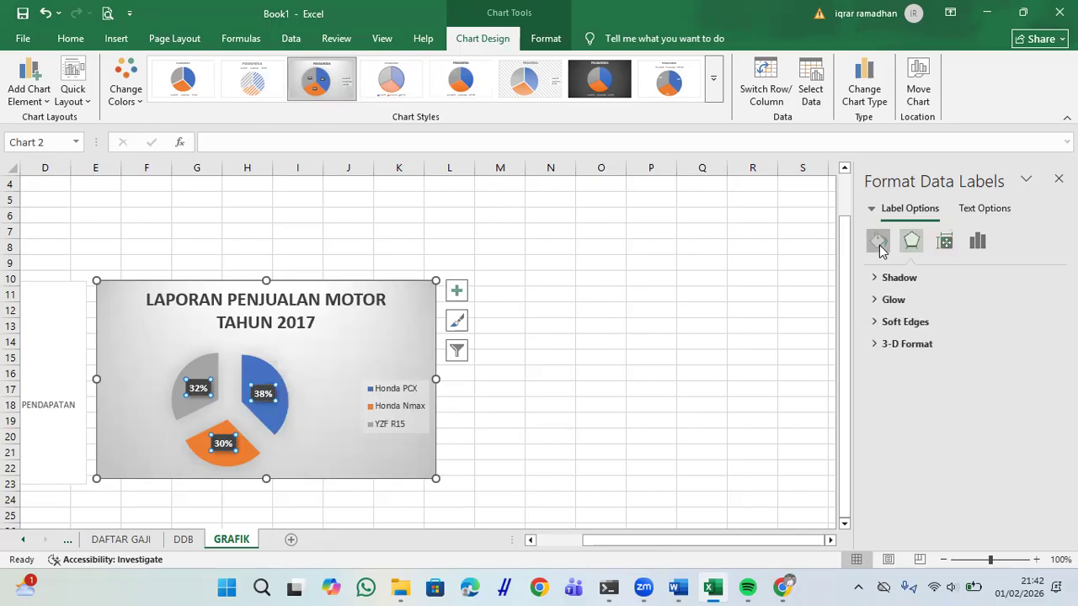
left_click(877, 242)
left_click(876, 211)
left_click(985, 208)
left_click(985, 209)
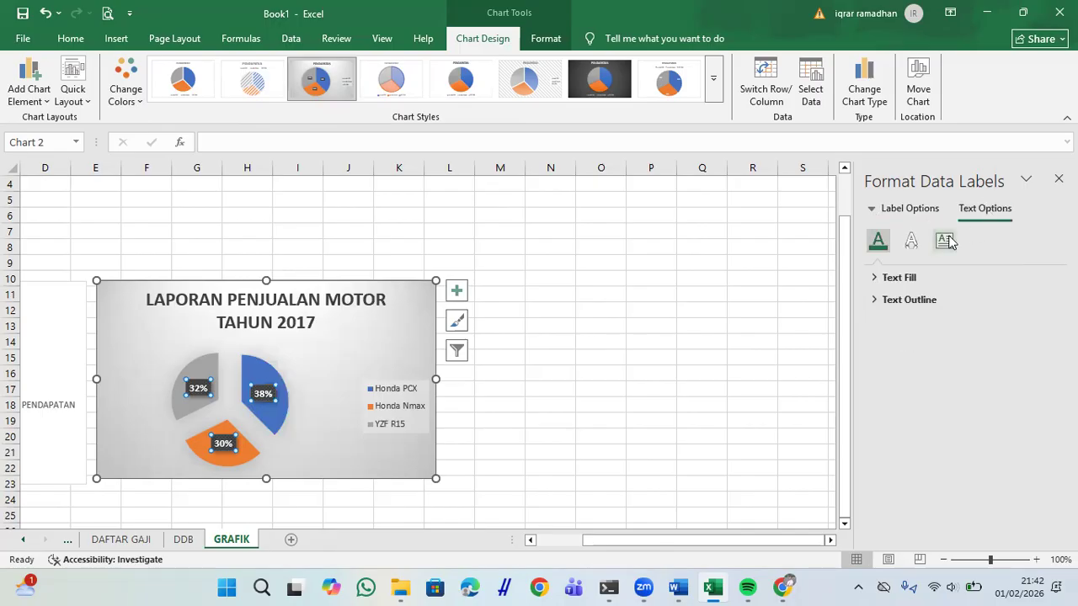
left_click(1058, 179)
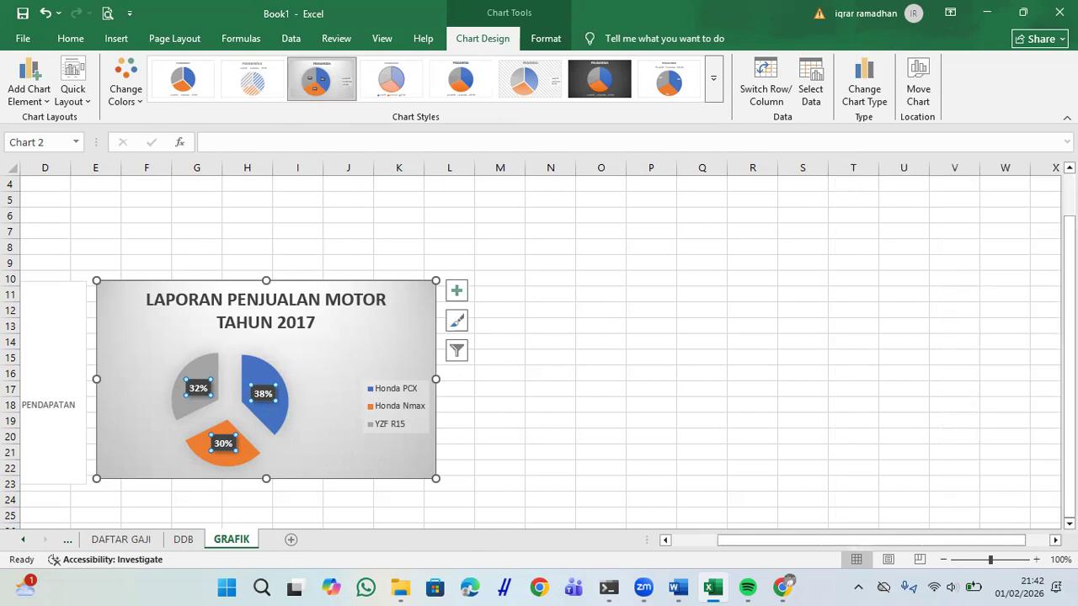
left_click(551, 356)
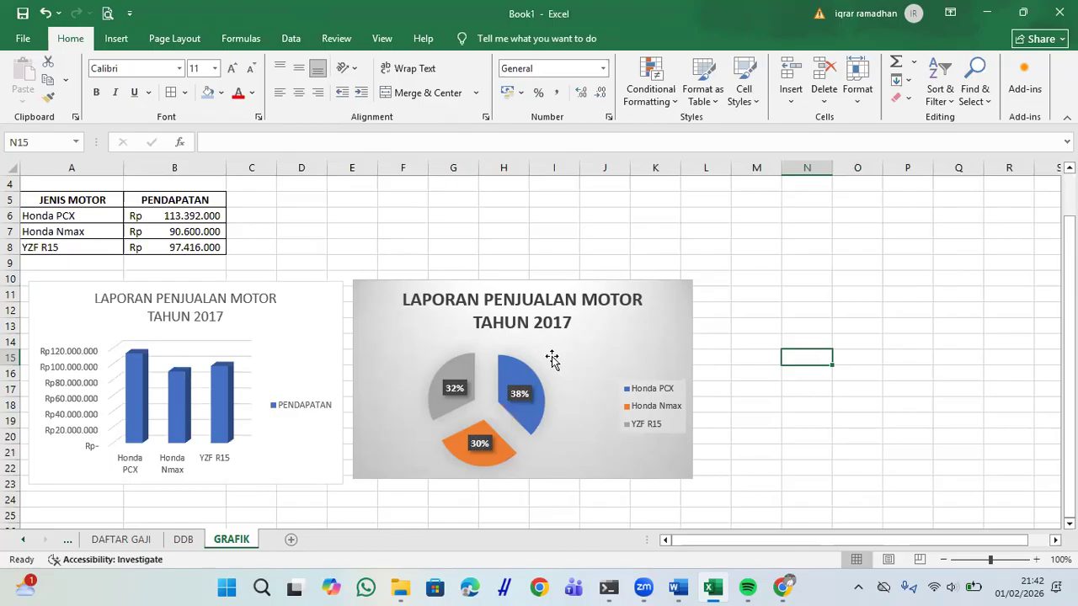
Step: Open the full Save As window on the Downloads folder, then switch to Word
key("ctrl+s")
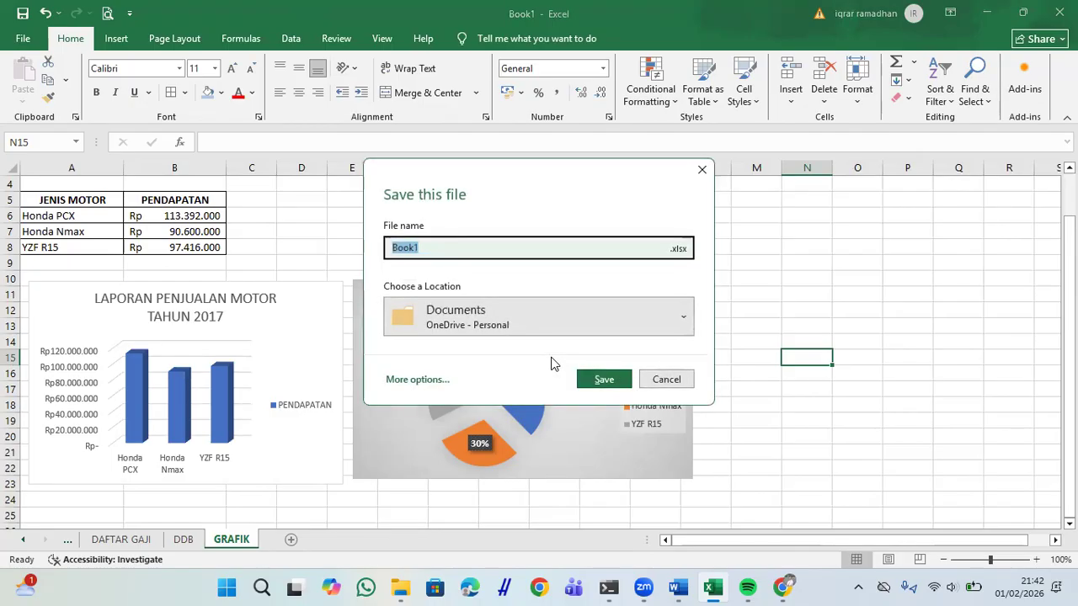
left_click(699, 171)
left_click(23, 38)
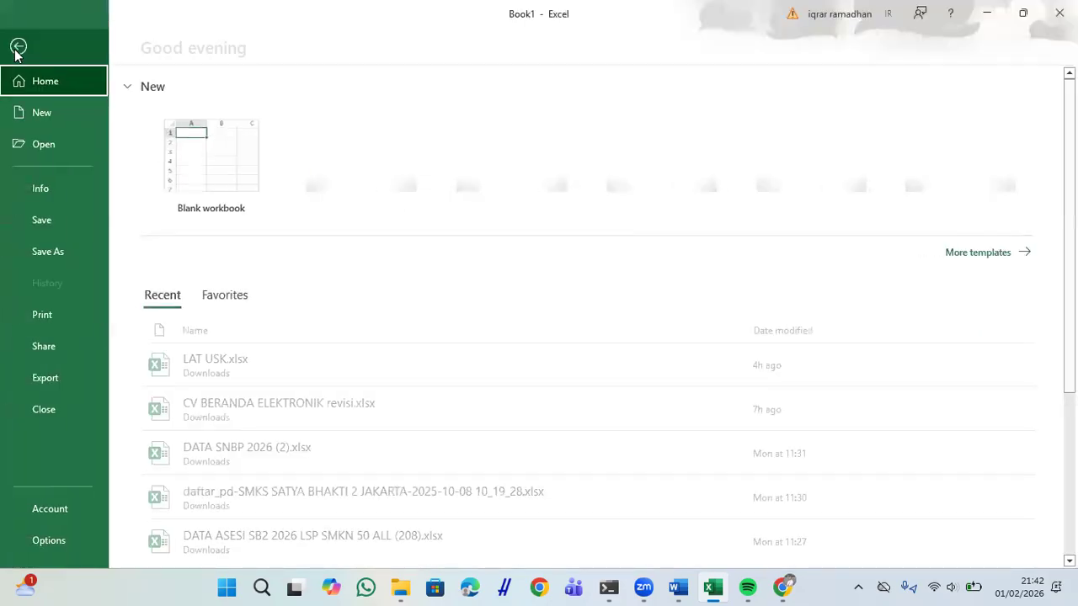
left_click(67, 226)
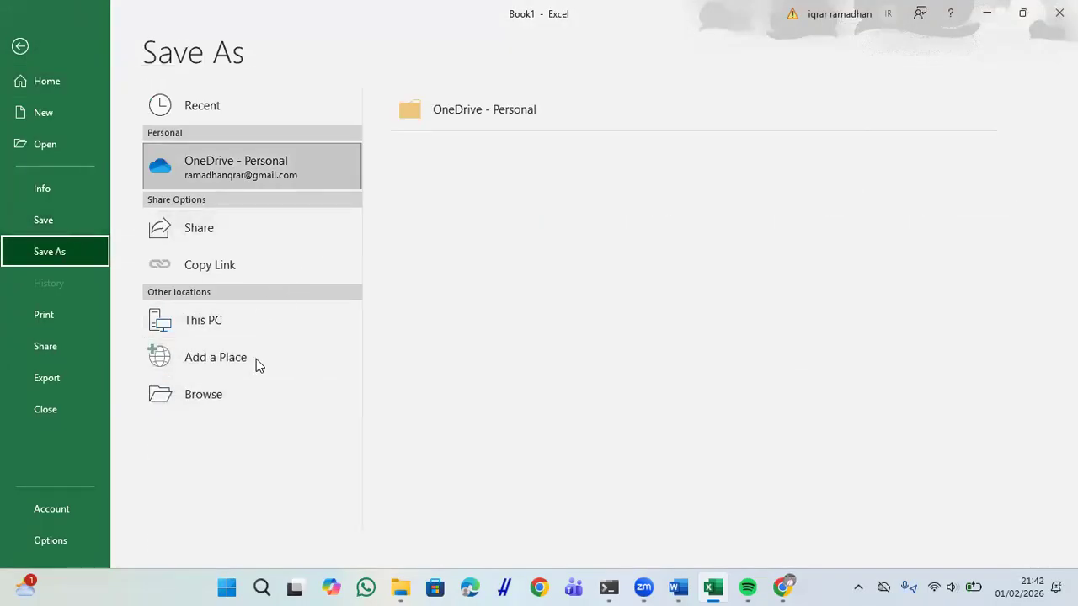
left_click(253, 395)
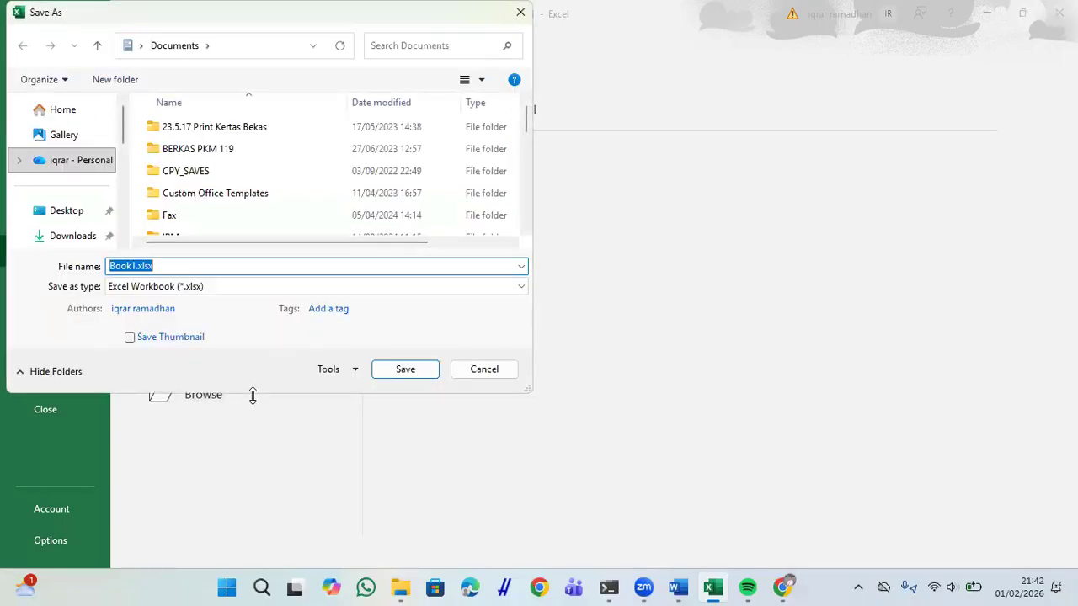
left_click(79, 238)
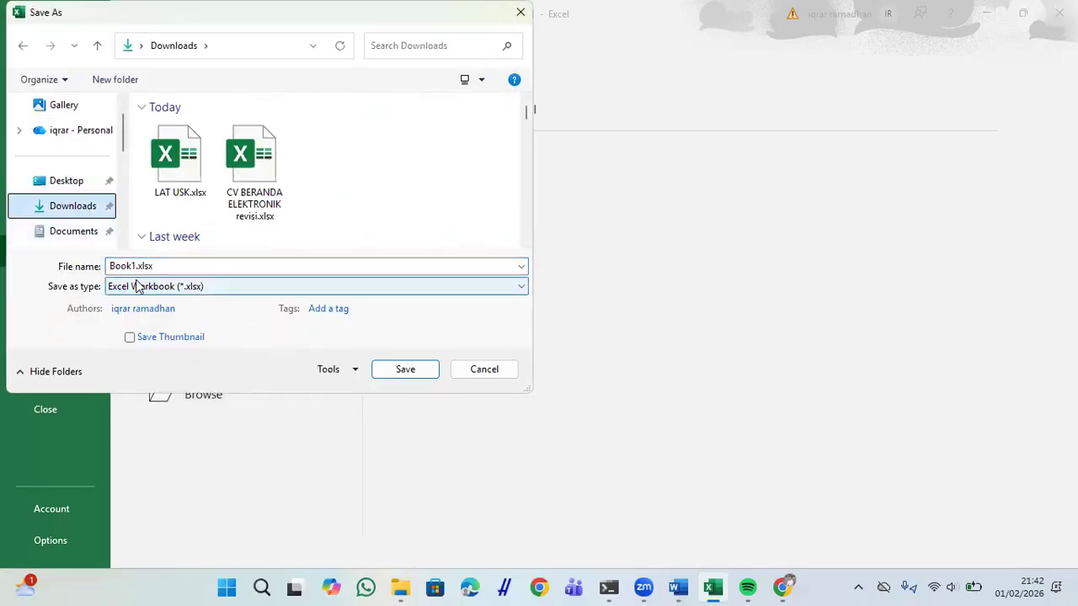
key("alt+Tab")
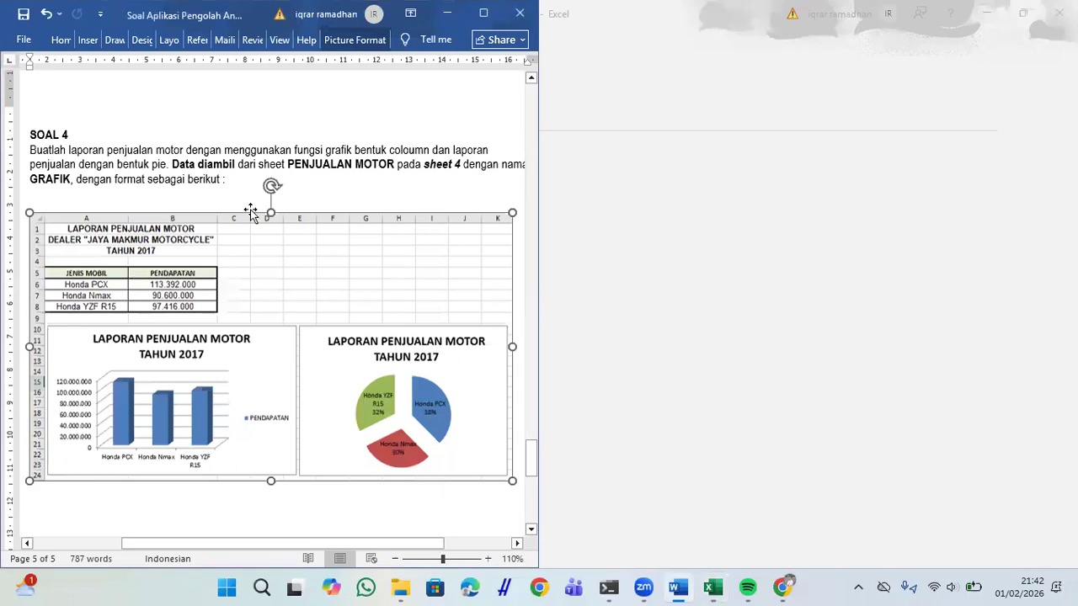
Step: Scroll the Word document up to the PETUNJUK PENGERJAAN instructions
scroll(267, 202, "up", 10)
scroll(267, 203, "up", 15)
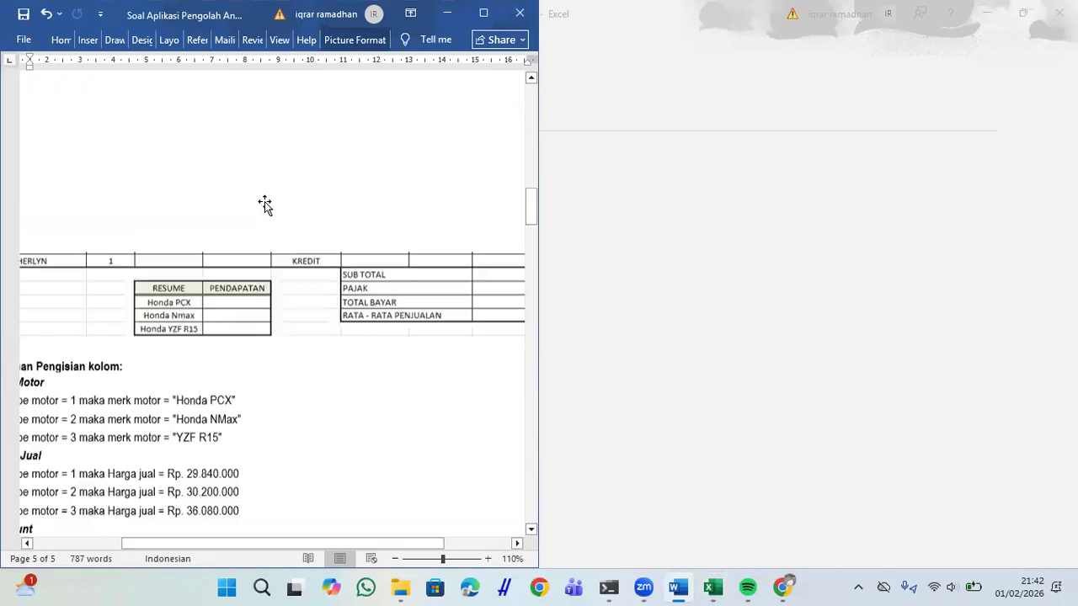
scroll(267, 202, "up", 15)
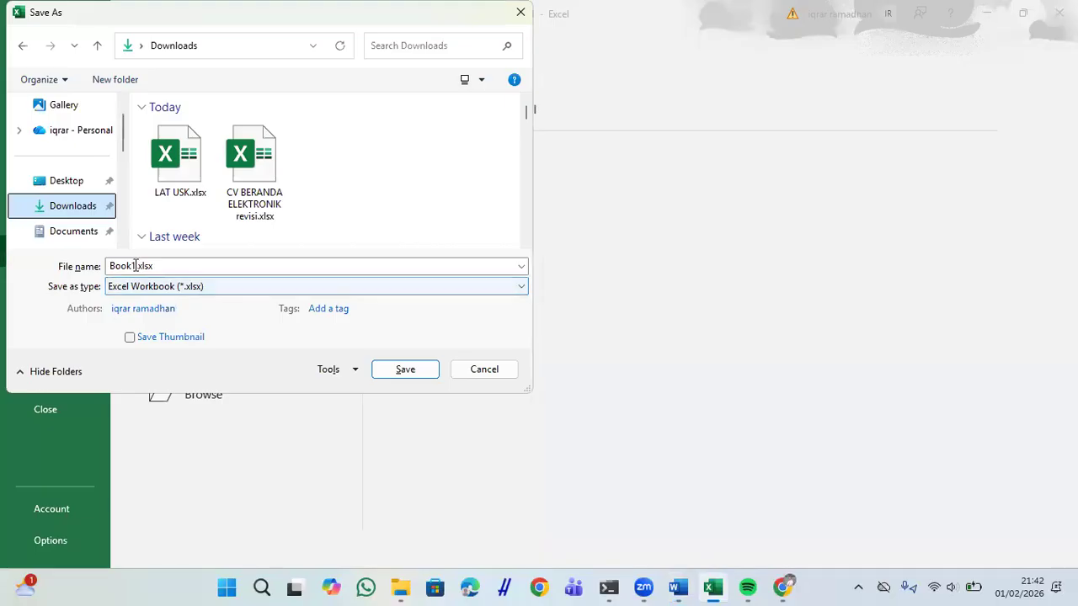
Step: Save as .xlsx named 'UJI APA', the student's full name and '_USKAK.2026'
left_click(135, 266)
key("BackSpace")
key("BackSpace")
key("BackSpace")
key("BackSpace")
key("BackSpace")
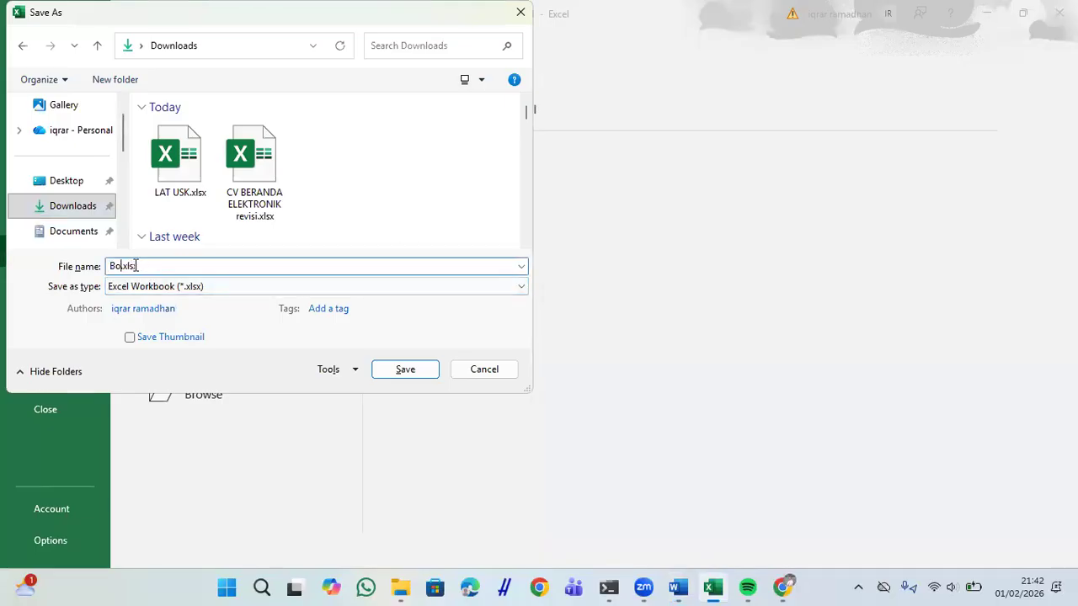
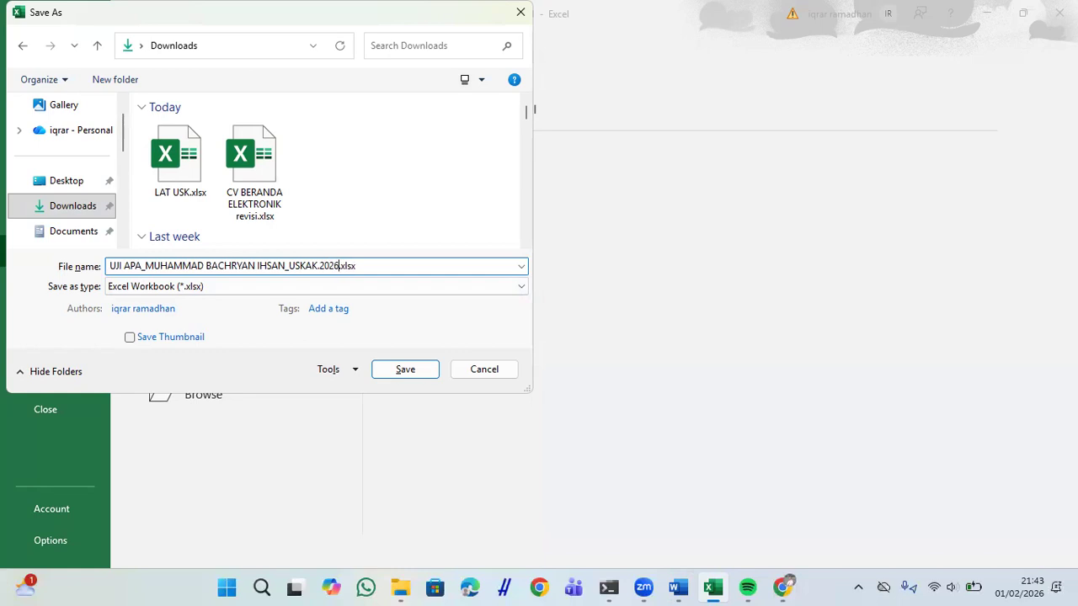
left_click(421, 370)
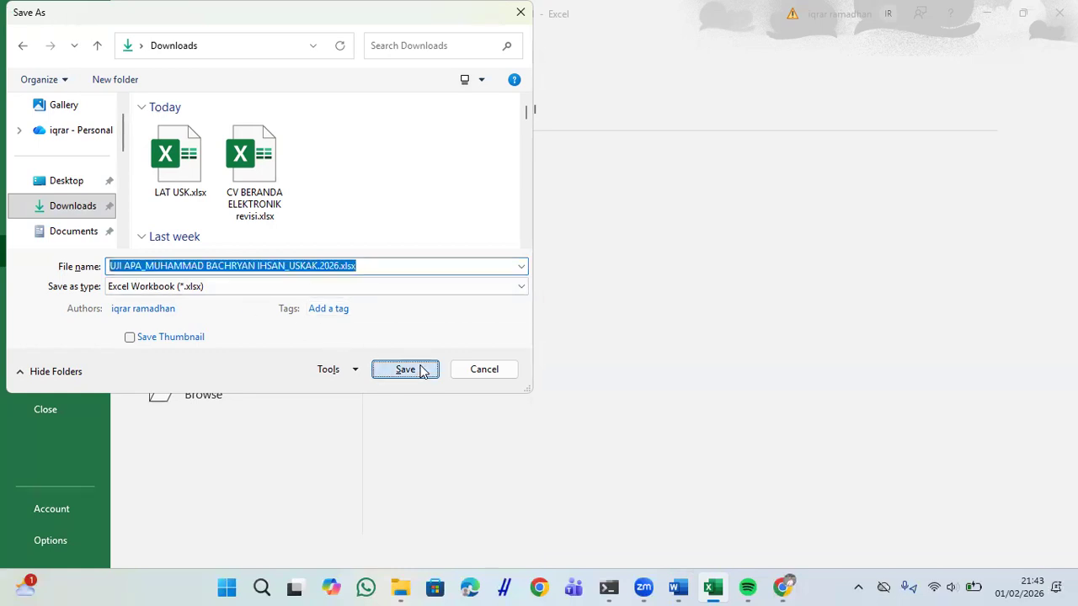